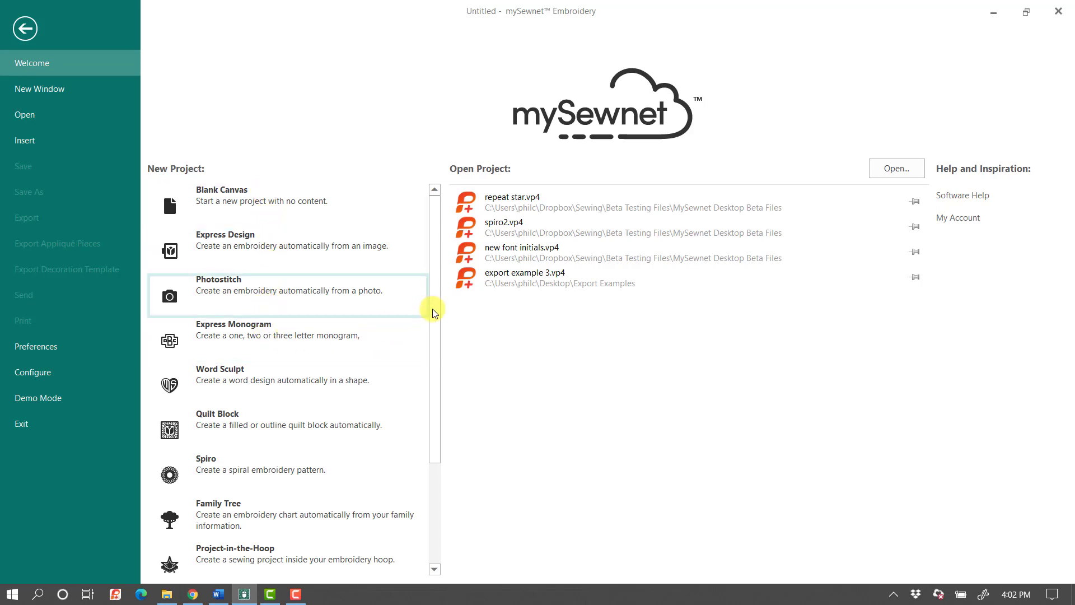
# - Look through the available new project types and start a new project from Blank Canvas
pyautogui.moveTo(434, 306); pyautogui.dragTo(430, 408)
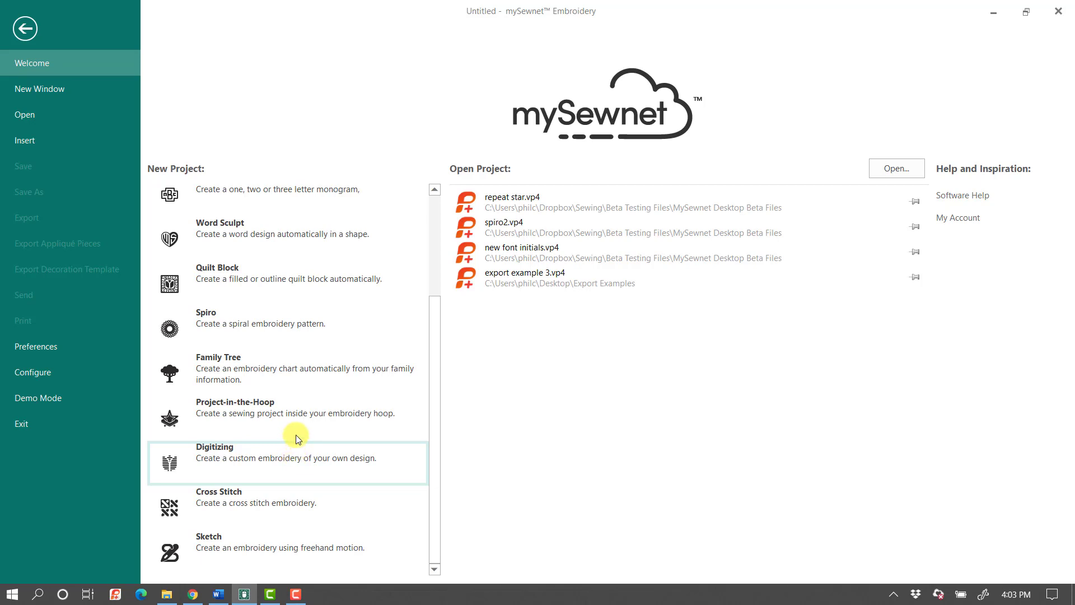
pyautogui.moveTo(437, 388); pyautogui.dragTo(429, 266)
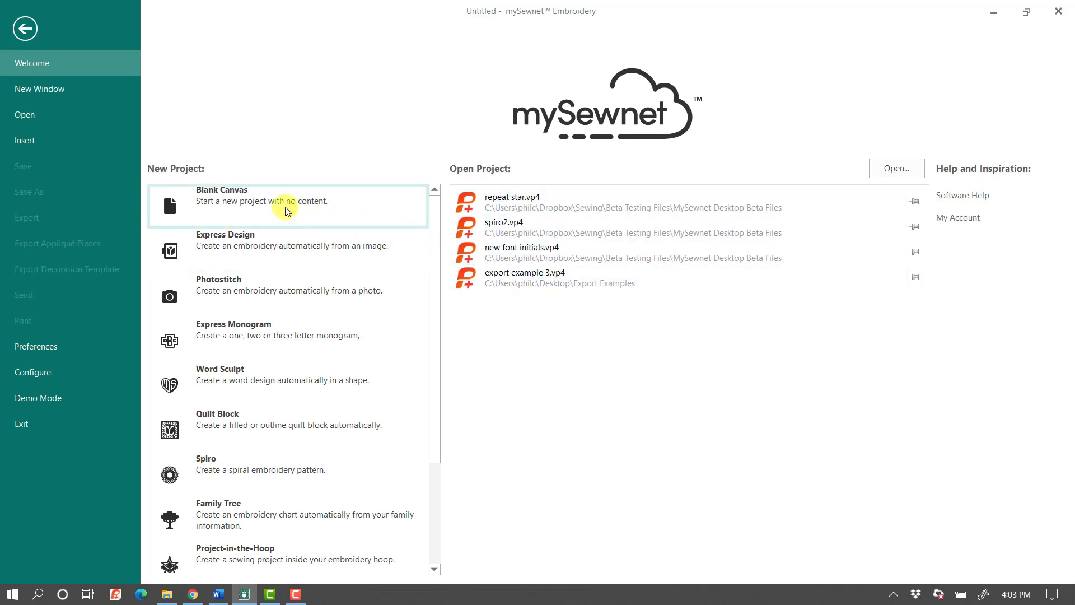
pyautogui.click(331, 202)
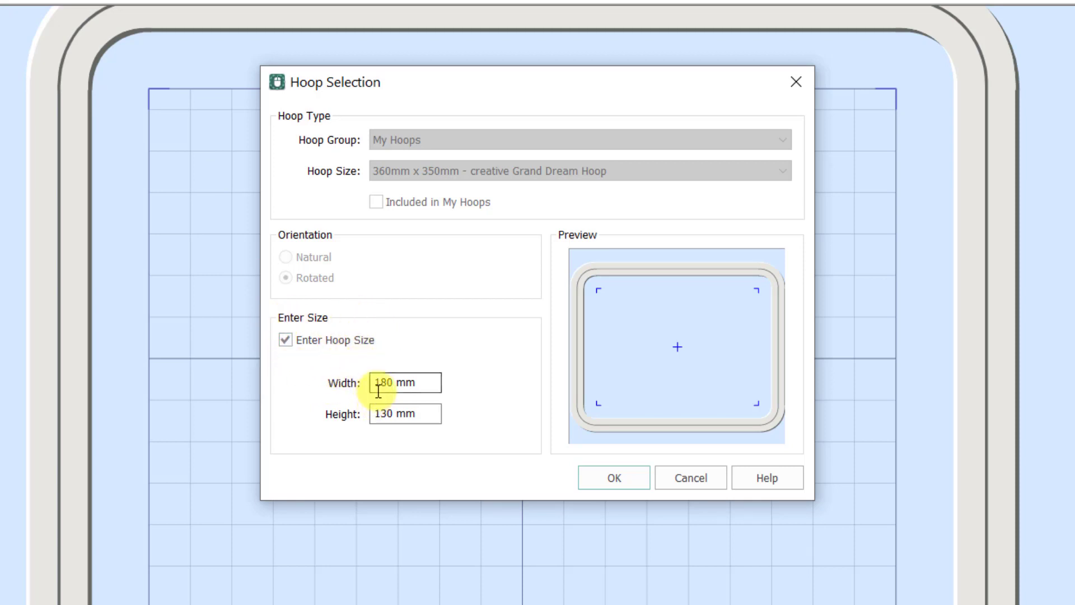
# - Set a custom hoop size of 240 mm width and 150 mm height
pyautogui.click(409, 389)
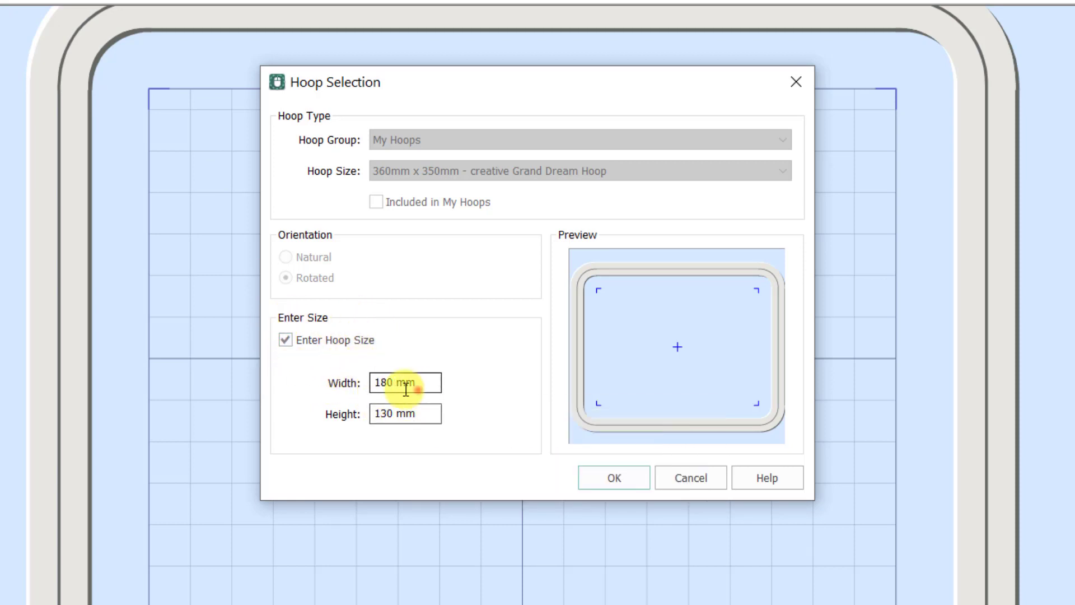
pyautogui.write('240')
pyautogui.press('Tab')
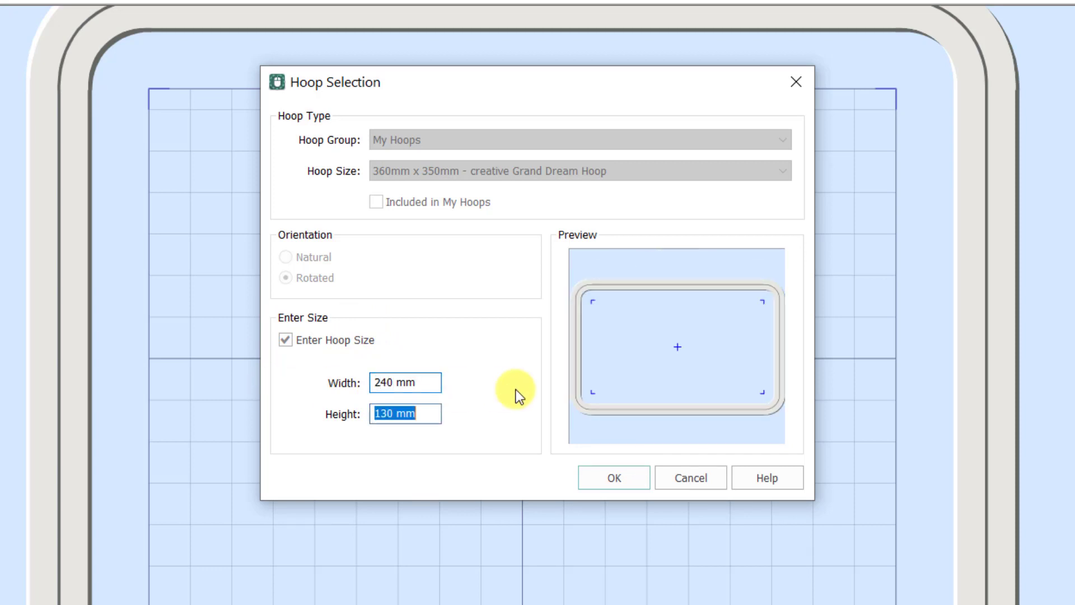
pyautogui.write('150')
pyautogui.press('Tab')
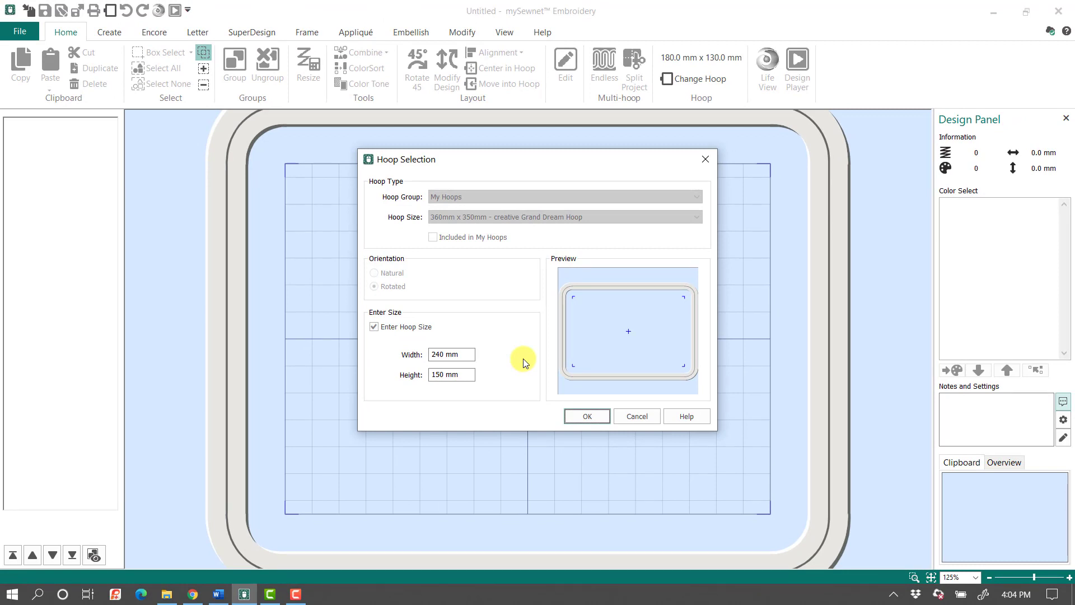
pyautogui.click(588, 416)
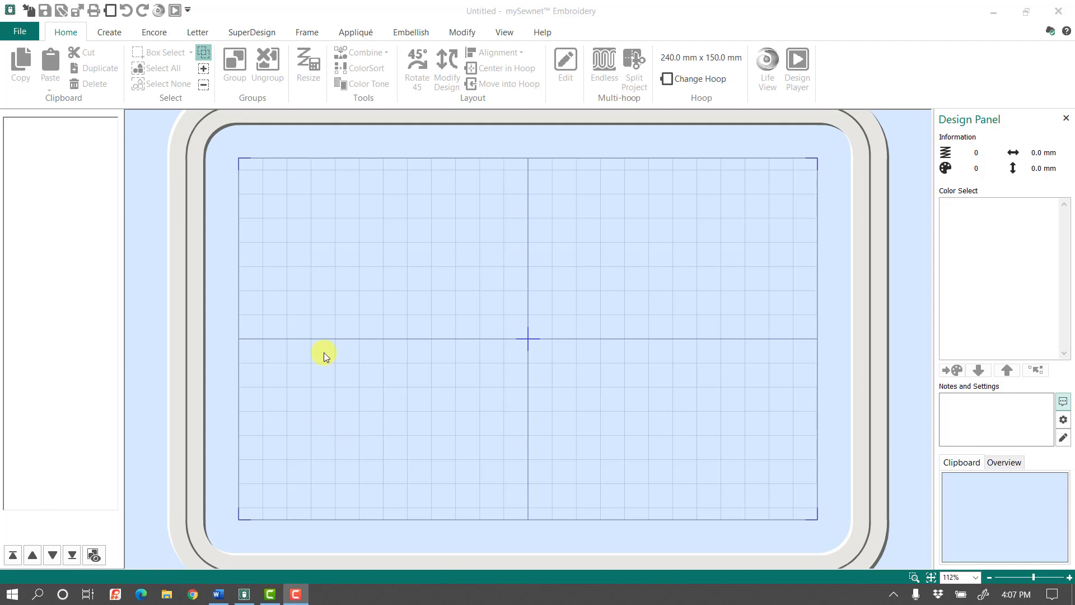
# - Create lettering of a first name in the Dogs UC 60-150mm font at 60 mm, and delete it from the hoop
pyautogui.click(199, 33)
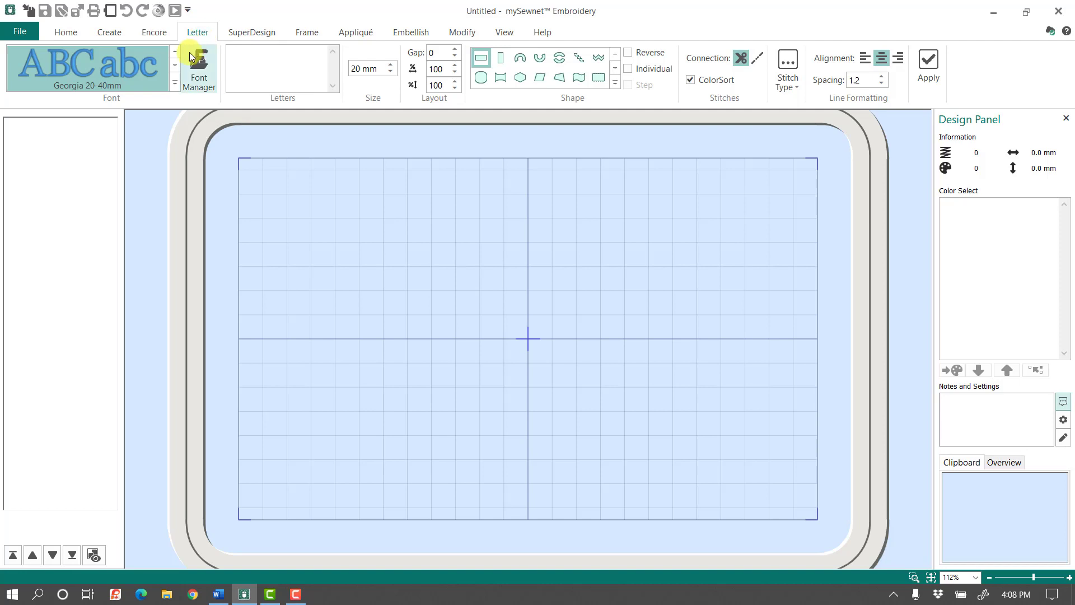
pyautogui.click(175, 82)
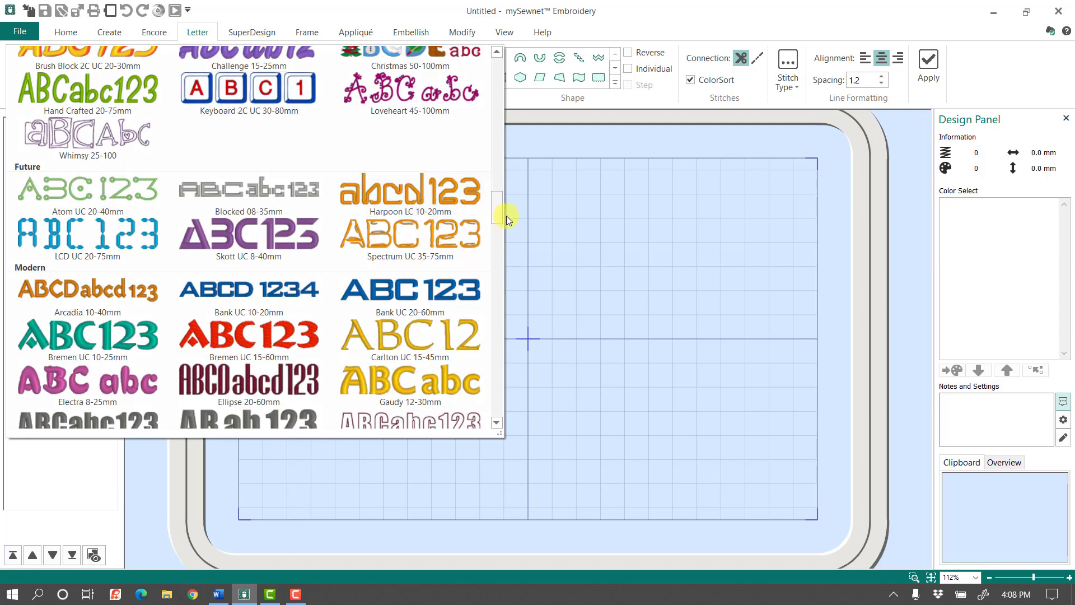
pyautogui.moveTo(498, 213); pyautogui.dragTo(488, 99)
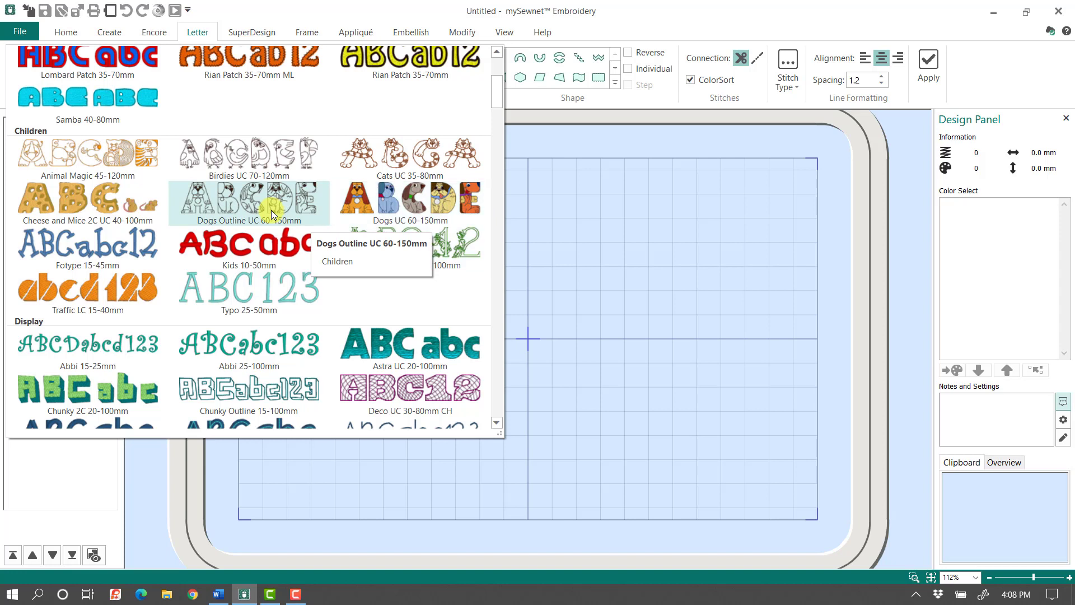
pyautogui.click(415, 214)
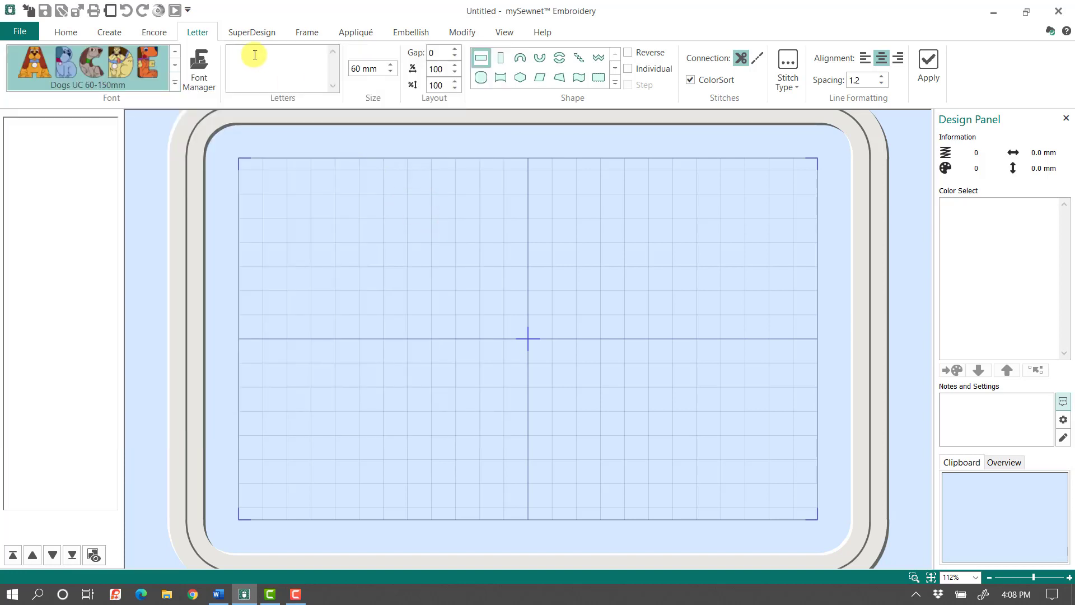
pyautogui.click(254, 56)
pyautogui.write('THEO')
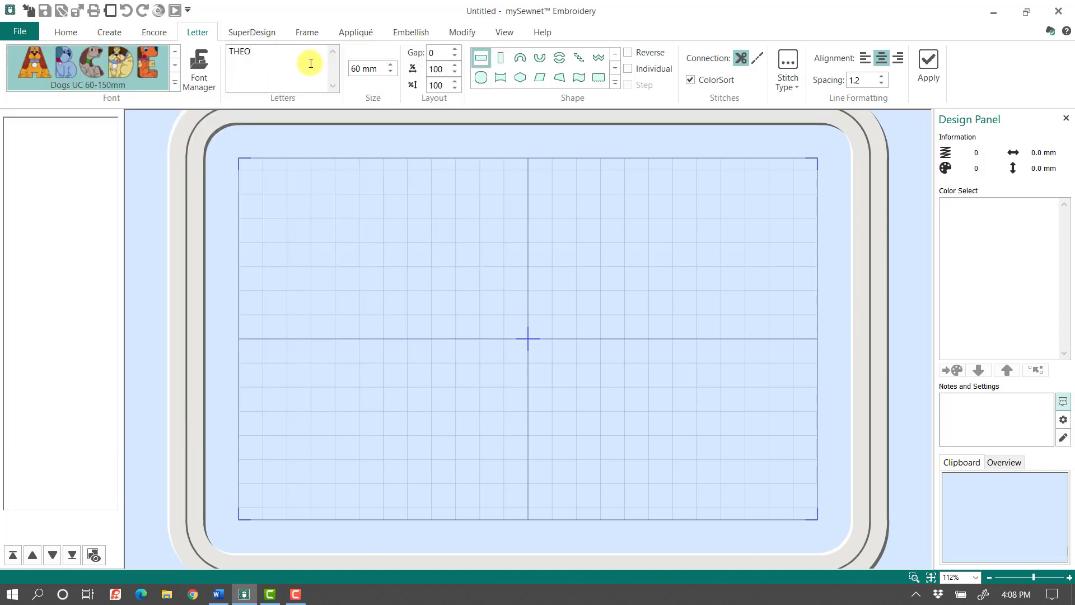
pyautogui.click(929, 64)
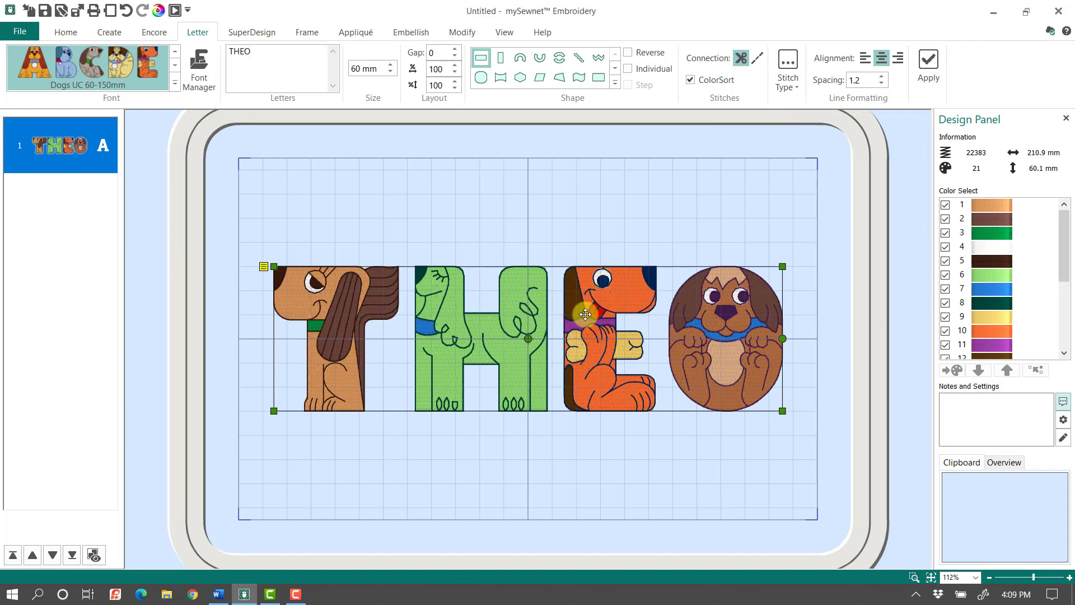
pyautogui.press('Delete')
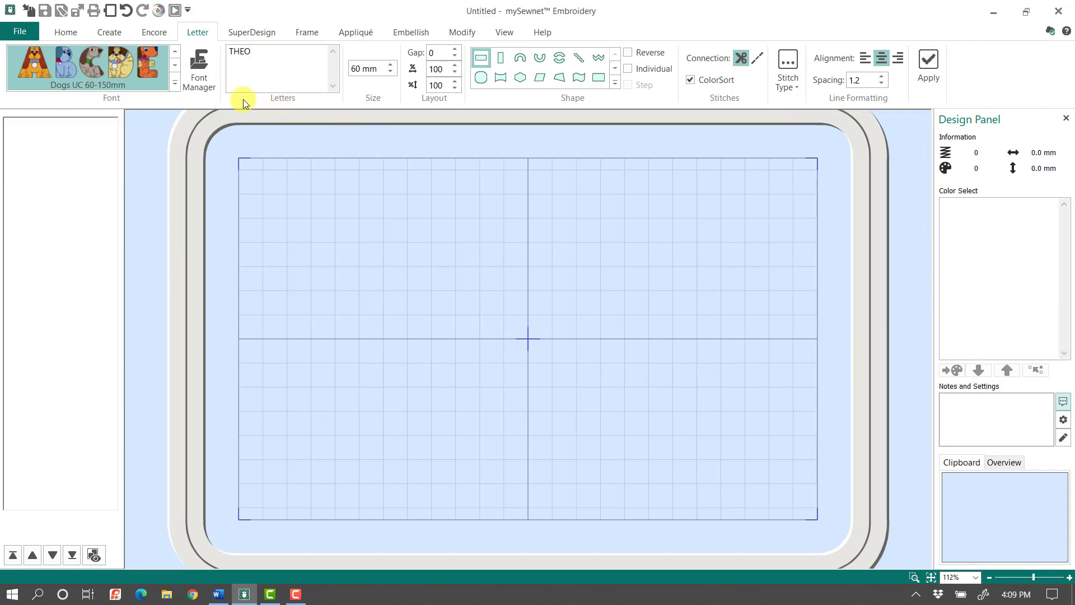
# - Create the lettering "LOVE" in the Whimsy 25-100 font at 80 mm, and delete it from the hoop
pyautogui.click(174, 83)
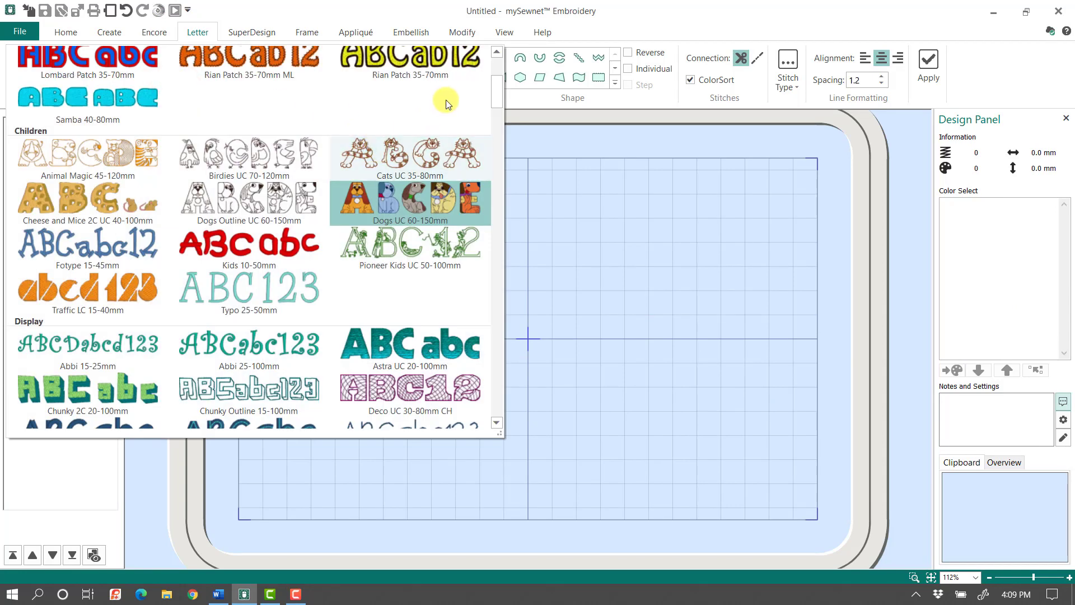
pyautogui.moveTo(494, 94); pyautogui.dragTo(486, 206)
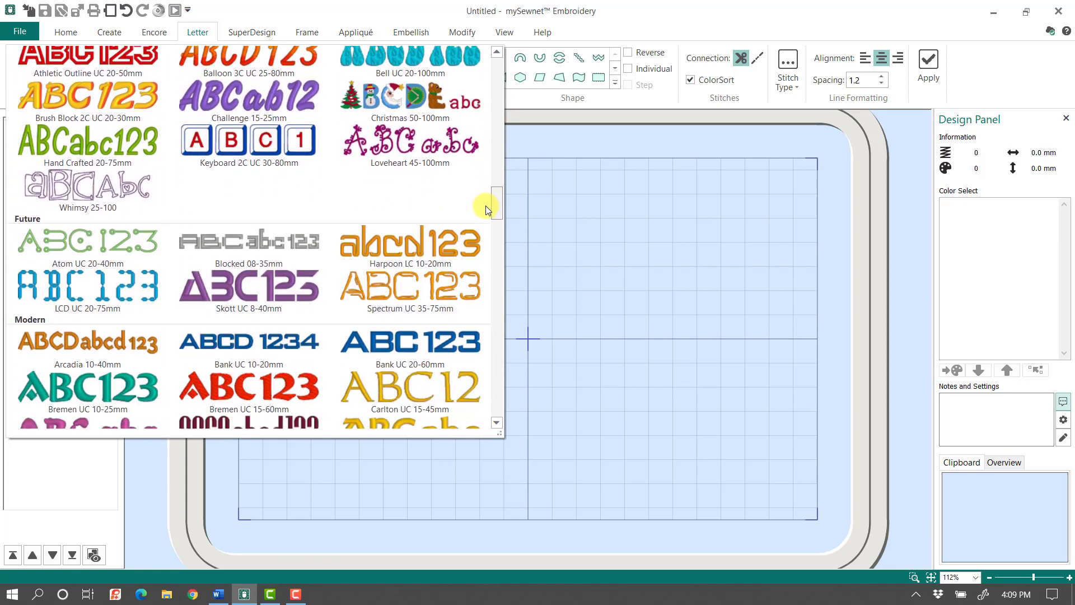
pyautogui.click(111, 194)
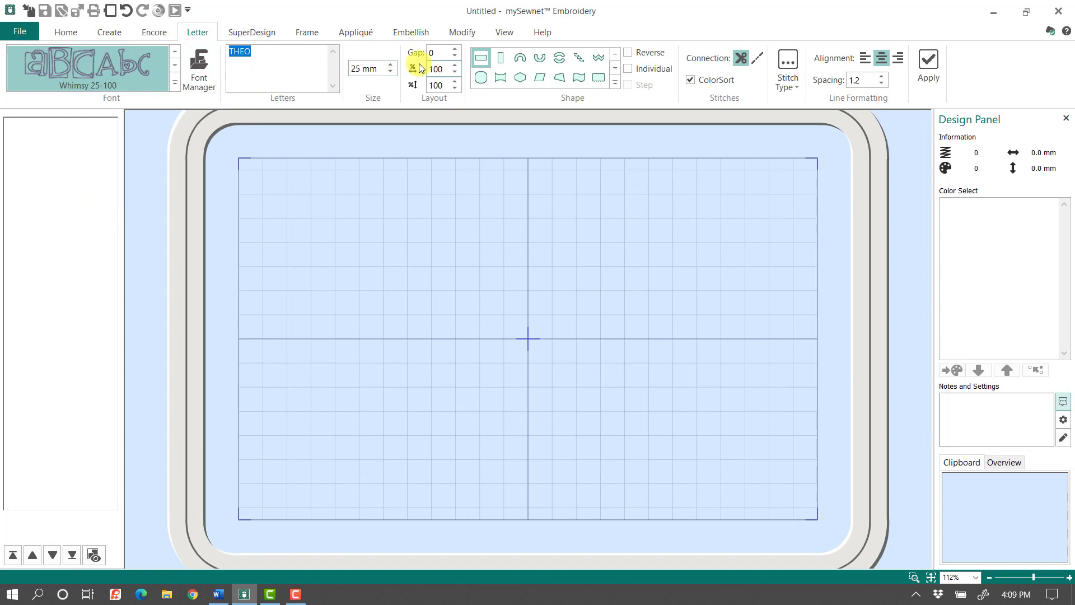
pyautogui.write('LOVE')
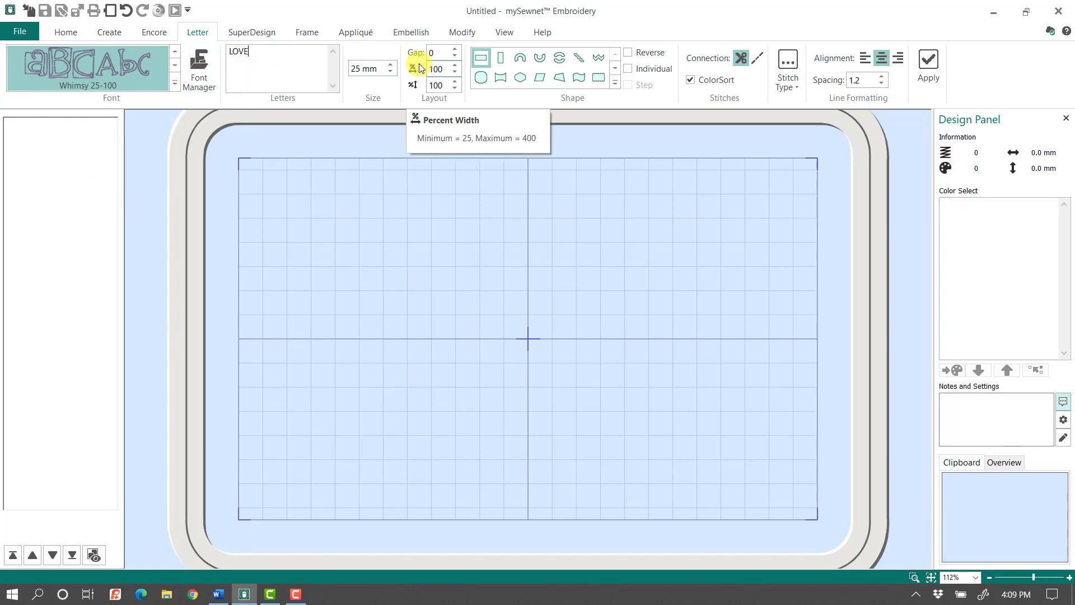
pyautogui.click(382, 69)
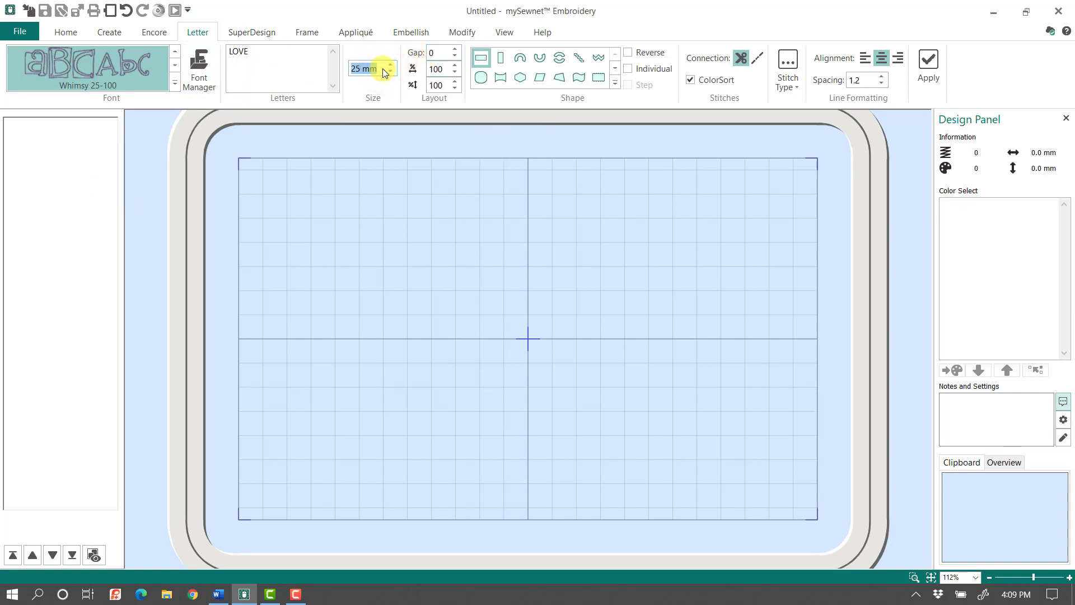
pyautogui.click(926, 69)
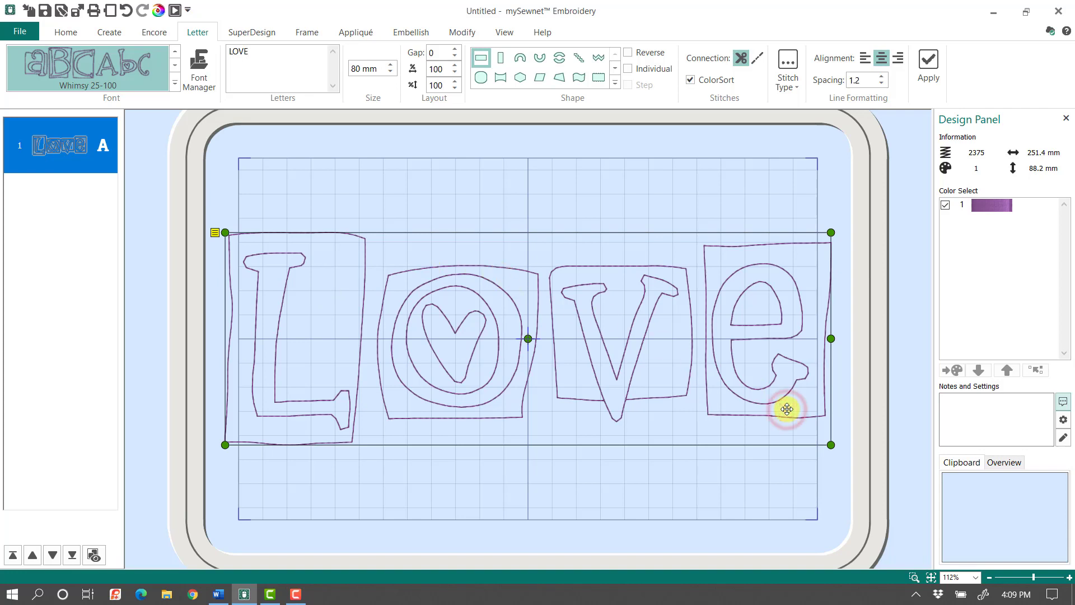
pyautogui.press('Delete')
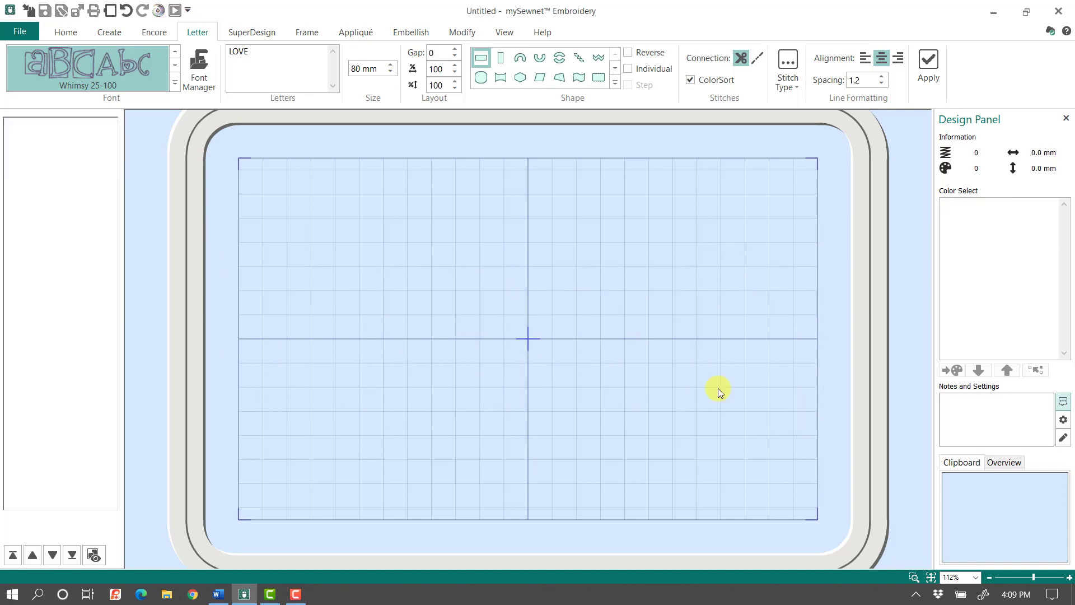
# - Choose the Zephyros 55-80mm font and replace the lettering text with the first name
pyautogui.click(177, 85)
pyautogui.moveTo(497, 199); pyautogui.dragTo(496, 315)
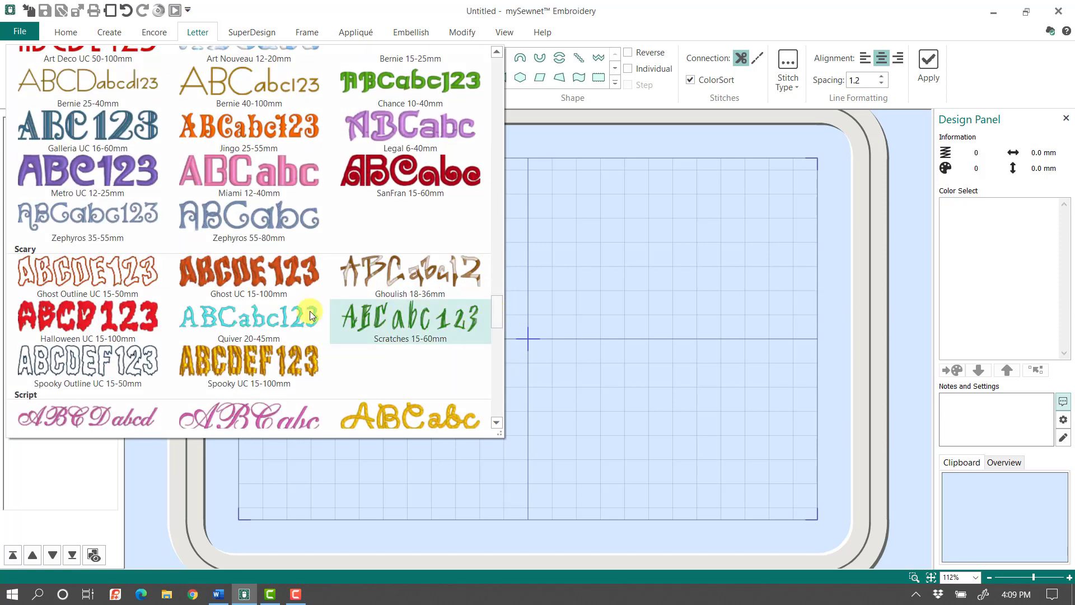
pyautogui.click(297, 220)
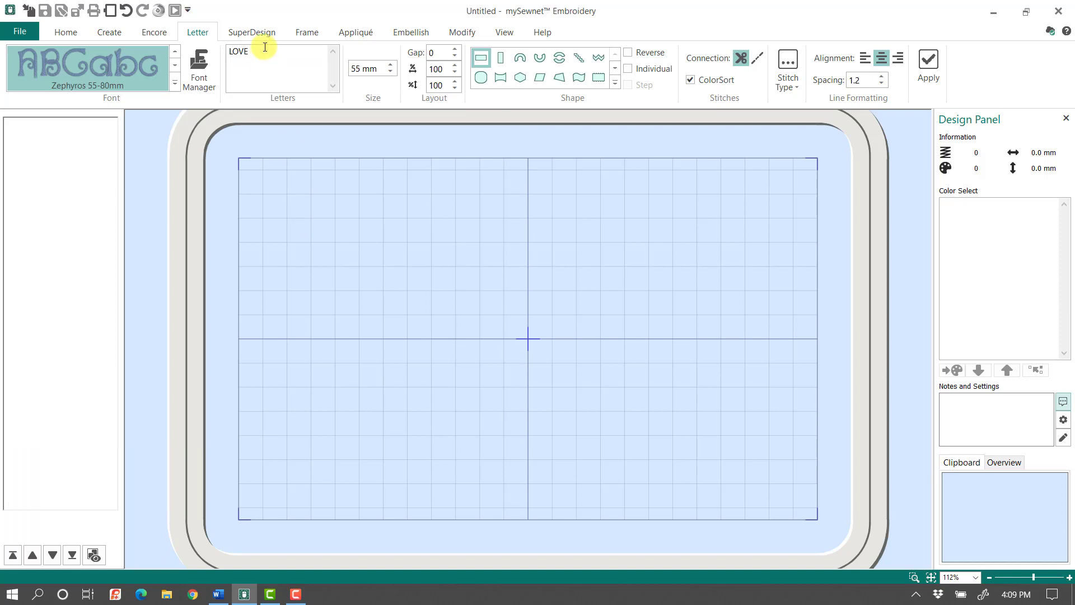
pyautogui.click(272, 57)
pyautogui.write('Phil')
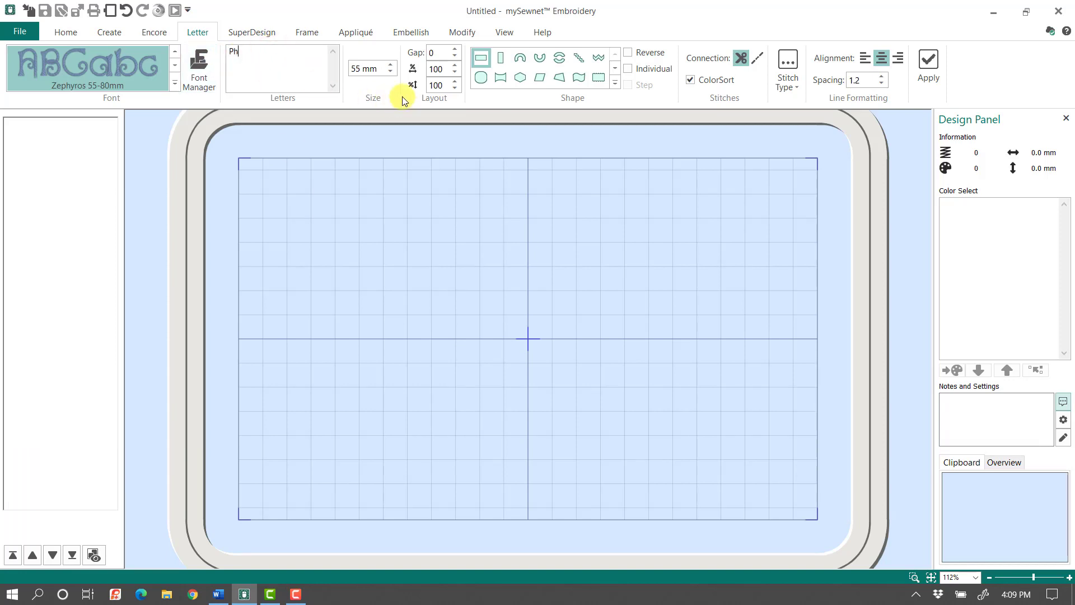
# - Create the name lettering at a size of 3 inches and position it around the hoop's center
pyautogui.click(387, 70)
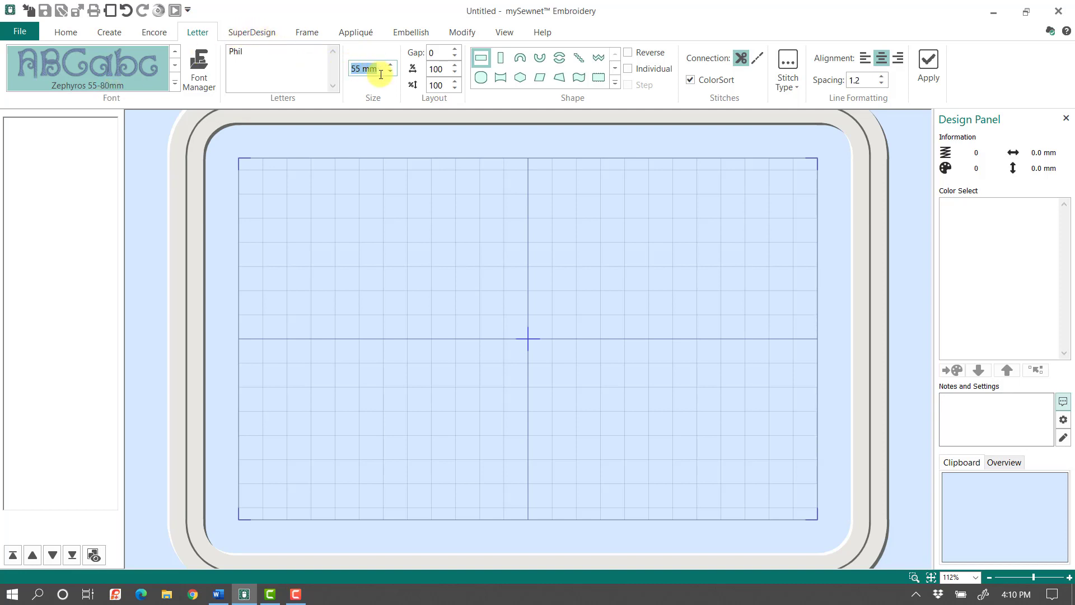
pyautogui.write('3')
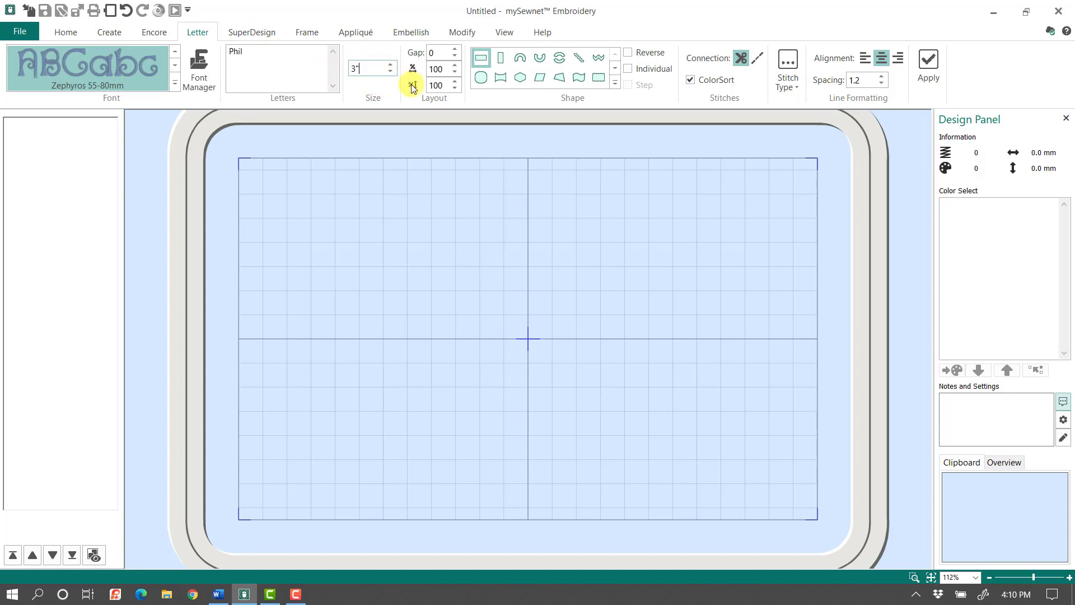
pyautogui.press('Tab')
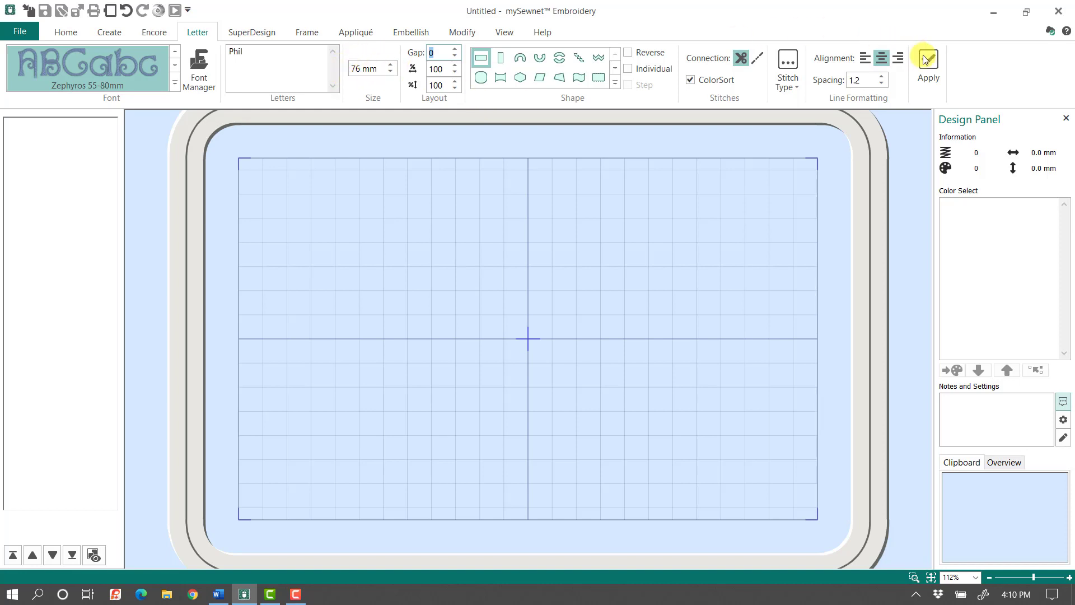
pyautogui.click(925, 60)
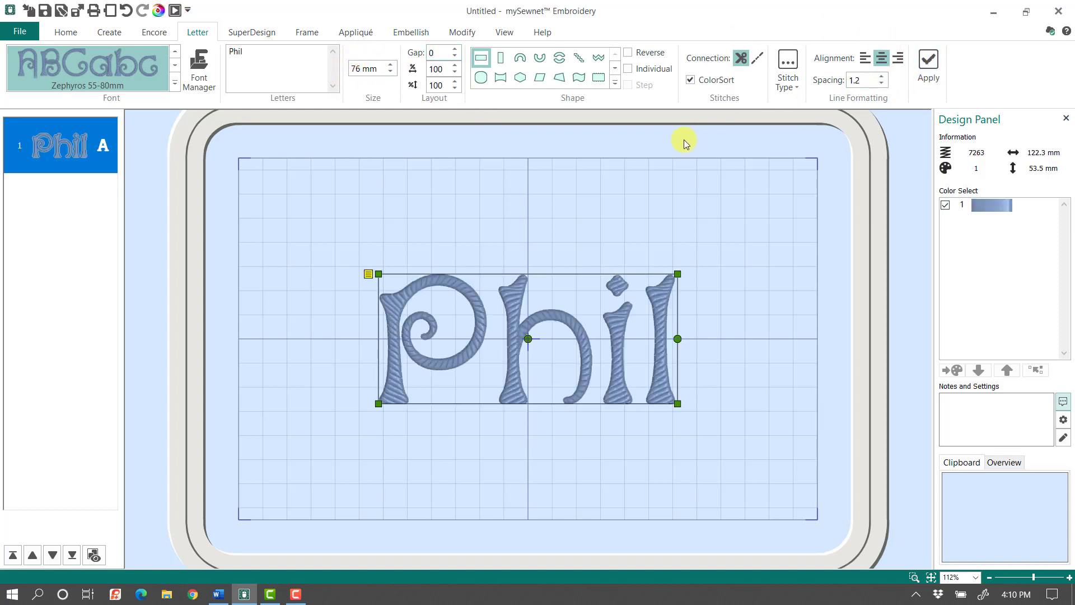
pyautogui.moveTo(581, 307); pyautogui.dragTo(556, 272)
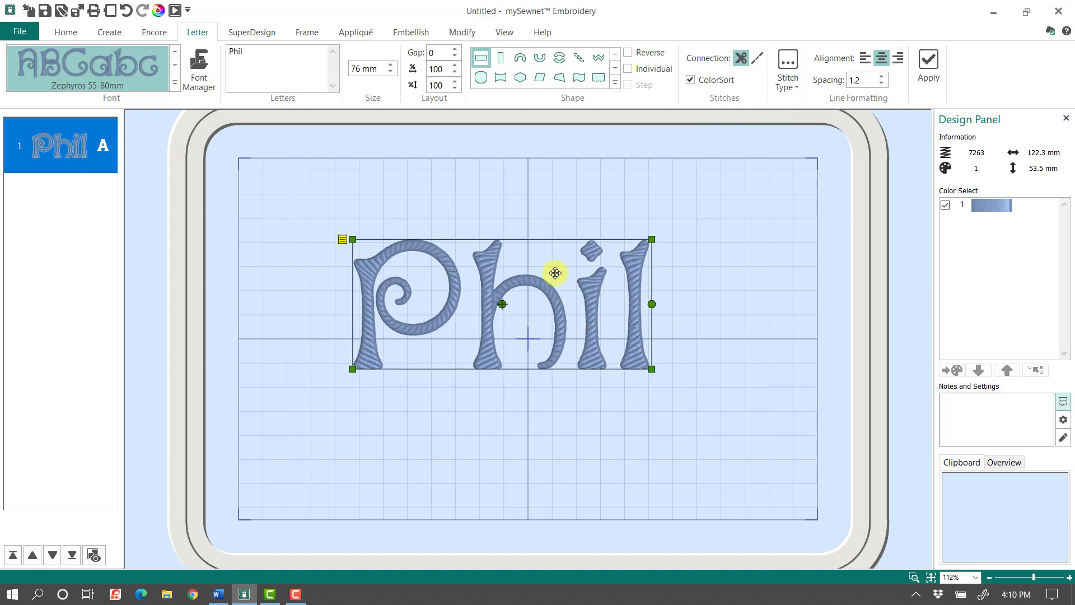
pyautogui.moveTo(556, 272); pyautogui.dragTo(560, 319)
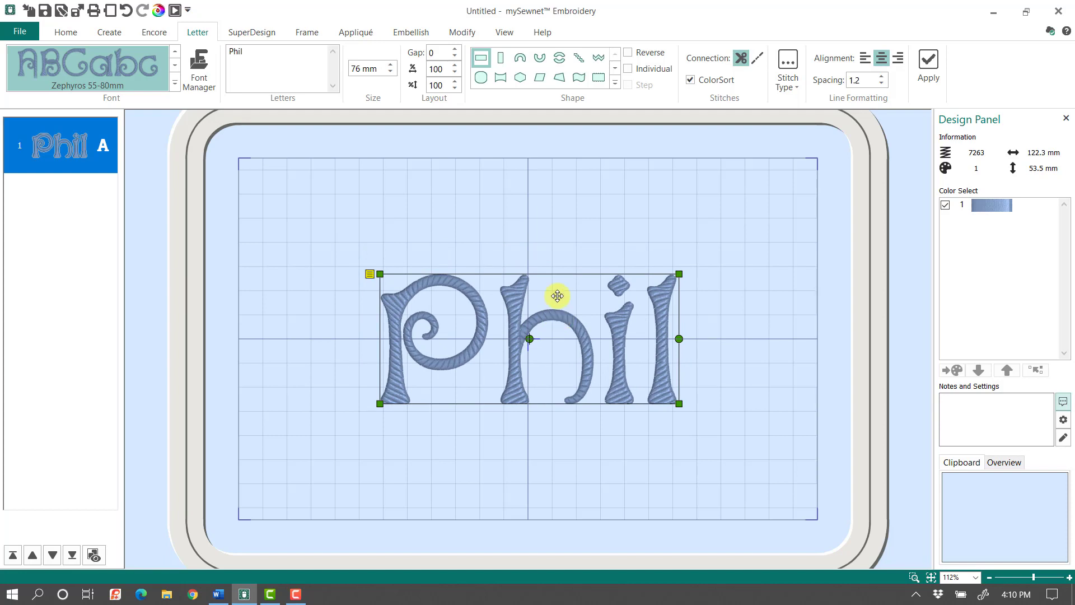
# - Examine the frame categories available for the selected lettering, including the flourish, border and motif underline options
pyautogui.click(306, 31)
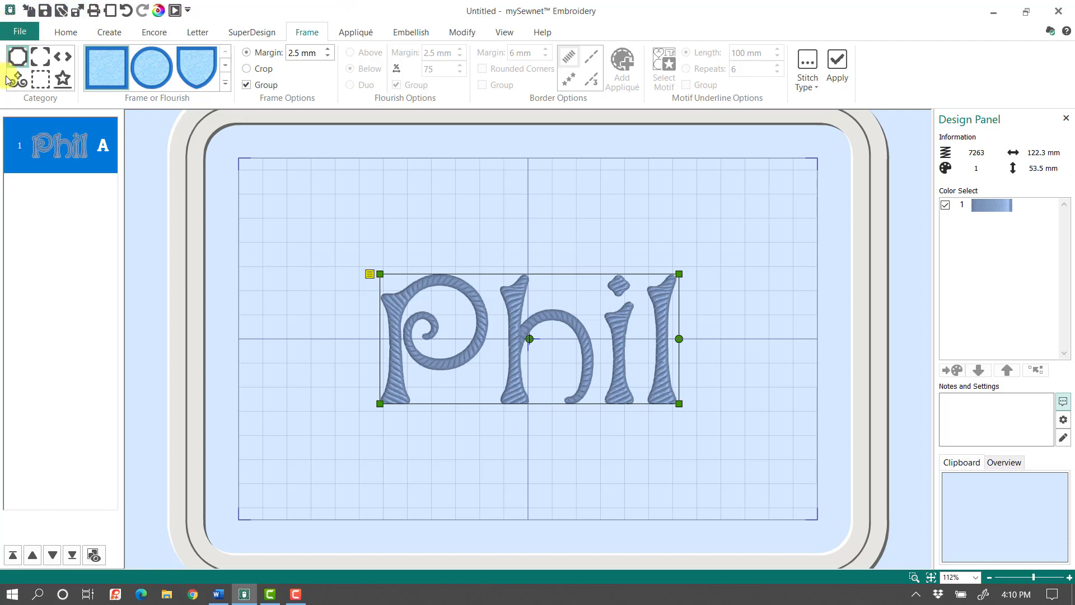
pyautogui.click(42, 58)
pyautogui.click(61, 59)
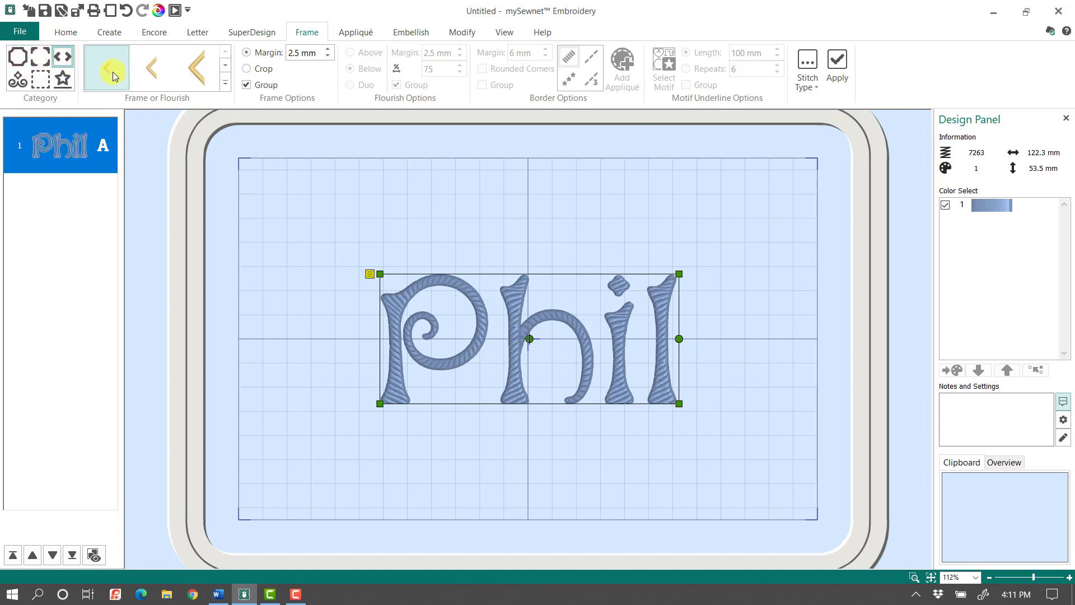
pyautogui.click(17, 81)
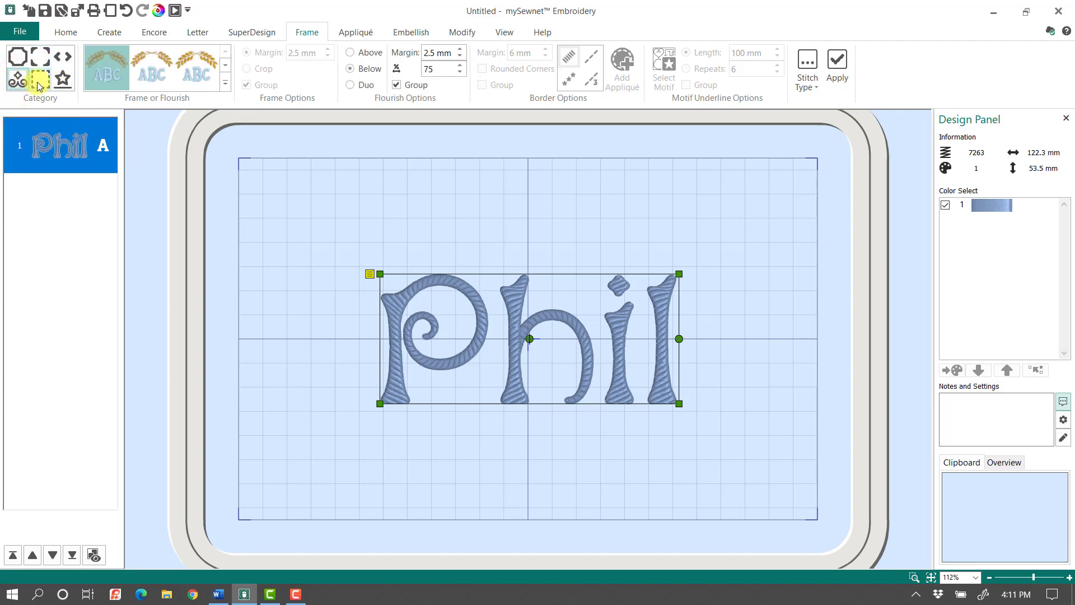
pyautogui.click(40, 80)
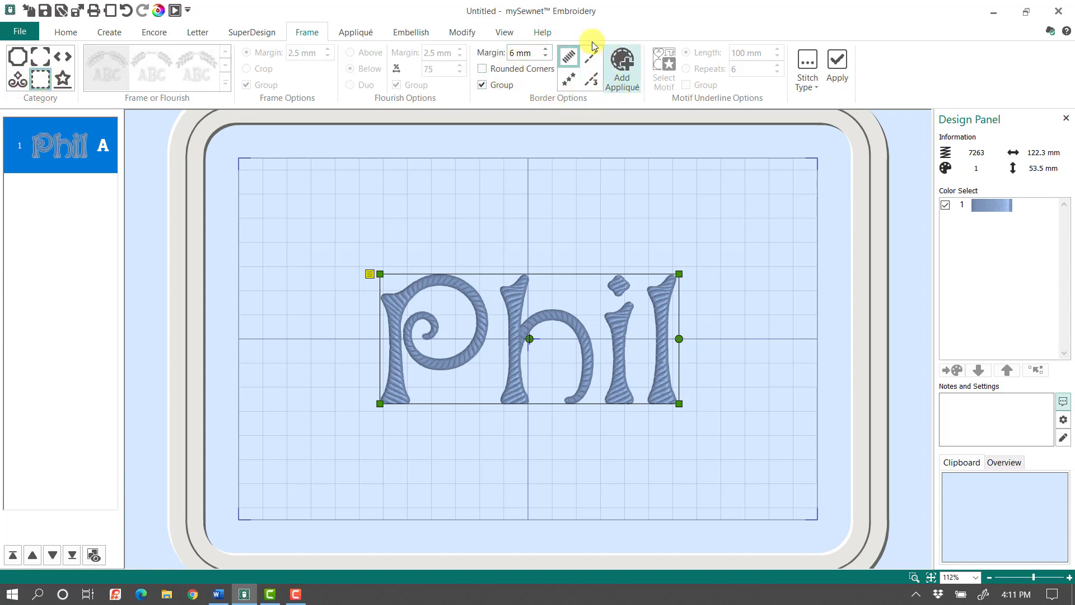
pyautogui.click(65, 84)
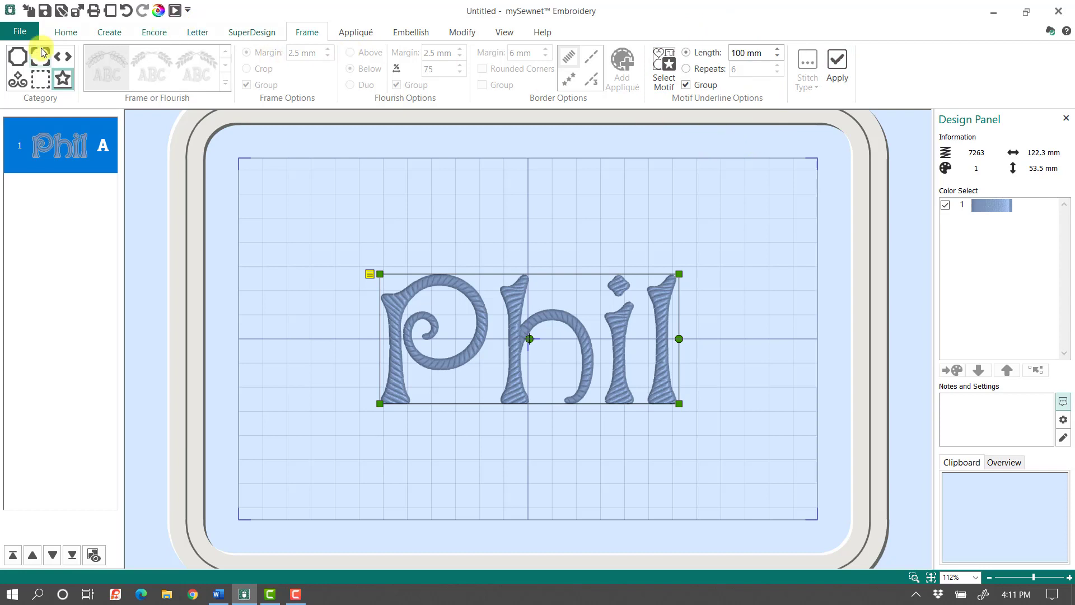
# - Frame the lettering with the scalloped horizontal oval frame from the Contemporary 3 set
pyautogui.click(15, 63)
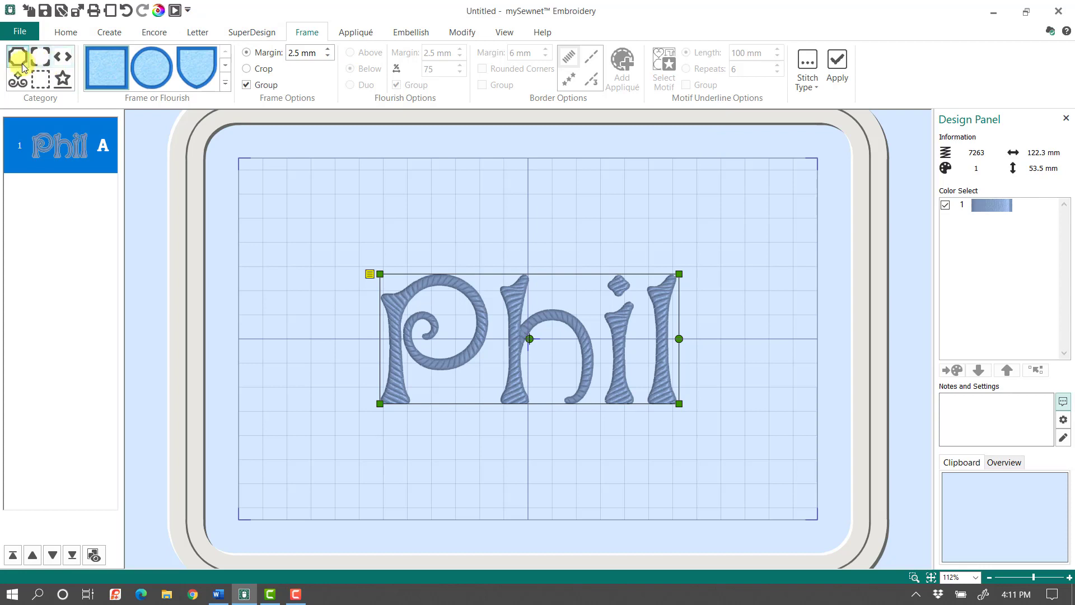
pyautogui.click(224, 84)
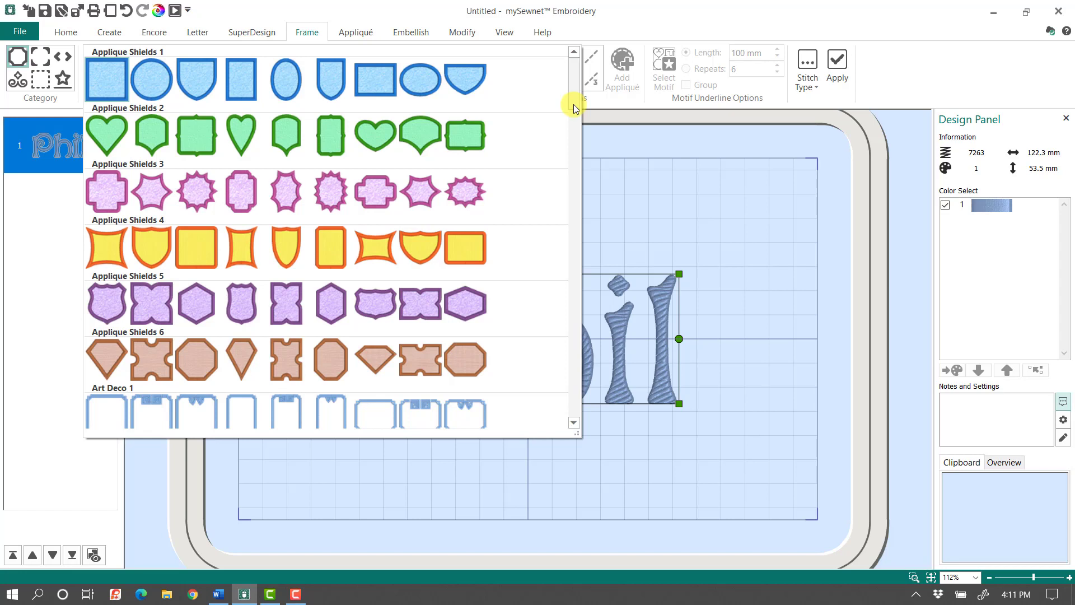
pyautogui.moveTo(574, 85); pyautogui.dragTo(575, 113)
pyautogui.moveTo(576, 119); pyautogui.dragTo(579, 240)
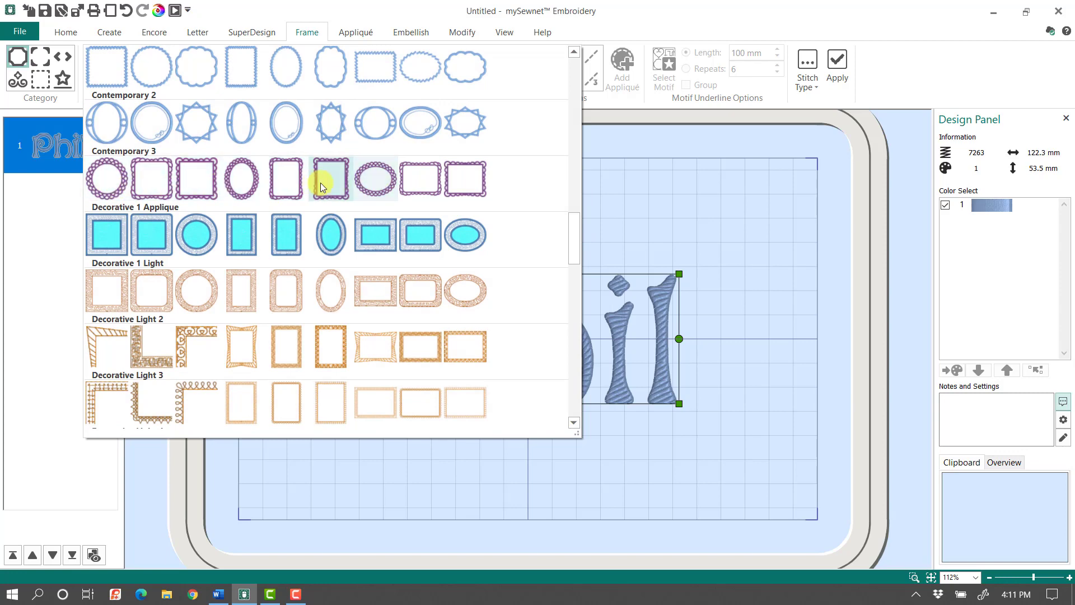
pyautogui.moveTo(575, 216); pyautogui.dragTo(570, 267)
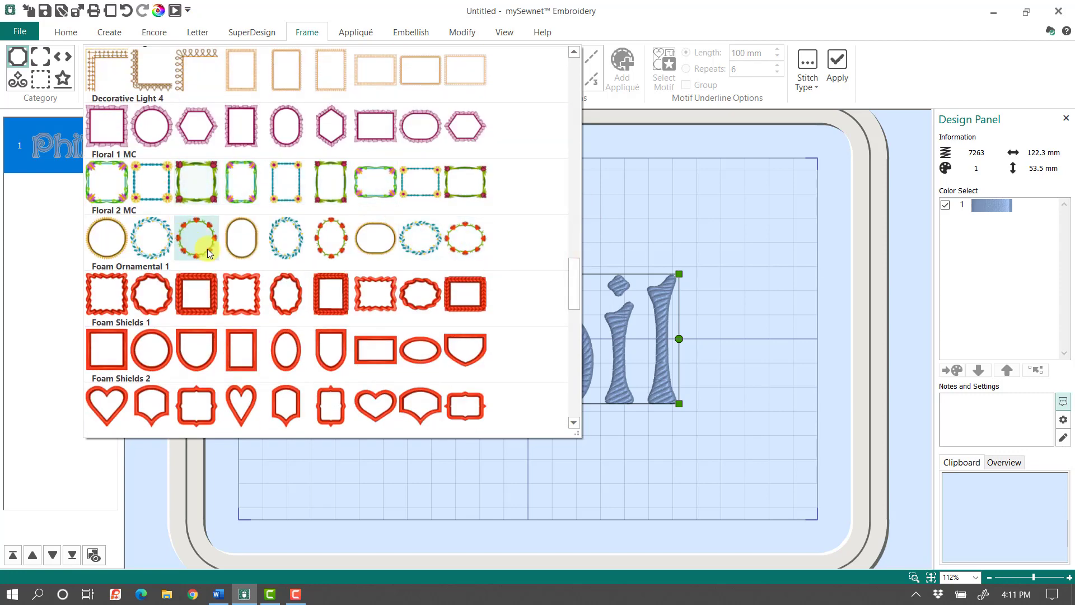
pyautogui.moveTo(568, 286); pyautogui.dragTo(572, 400)
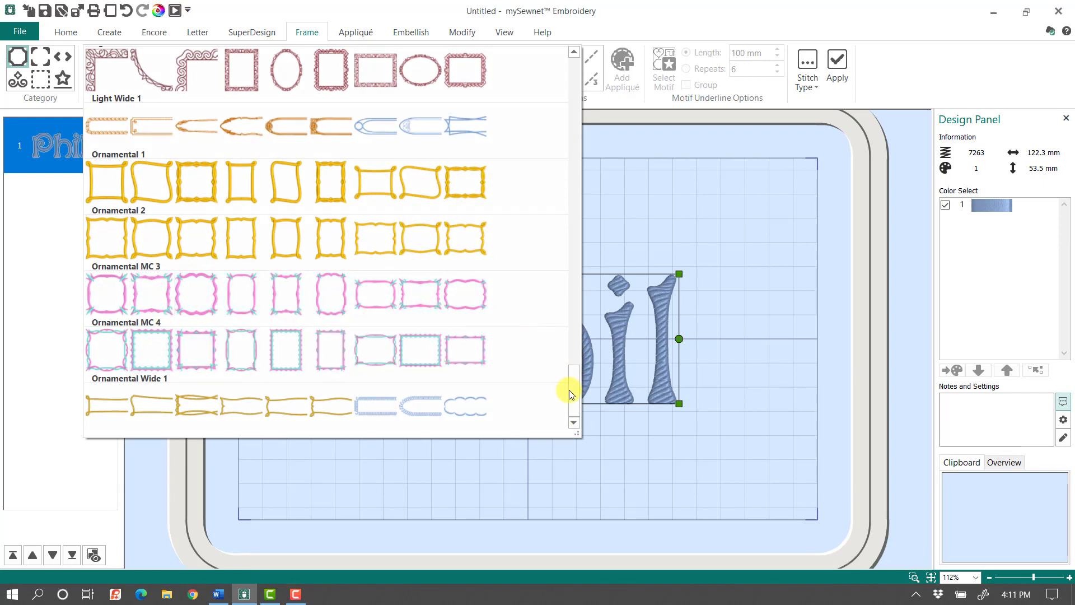
pyautogui.moveTo(569, 389); pyautogui.dragTo(543, 232)
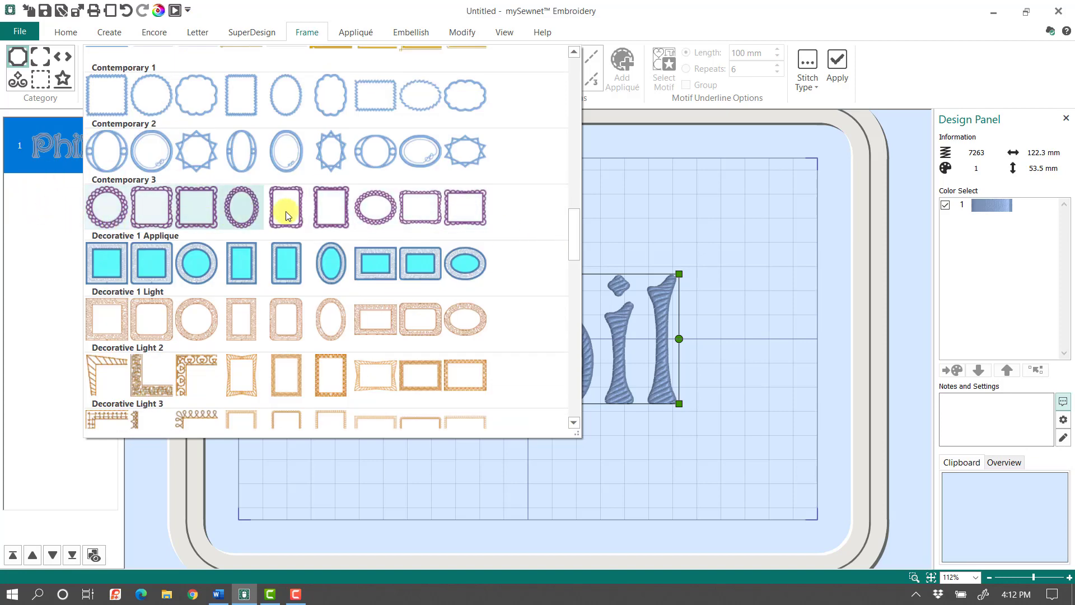
pyautogui.click(377, 214)
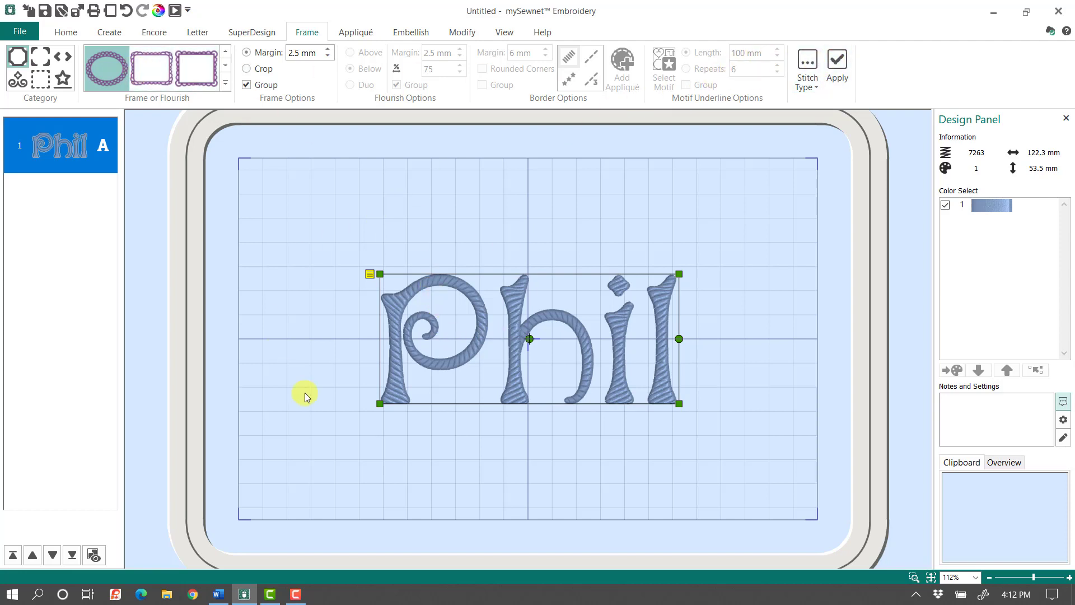
pyautogui.click(837, 72)
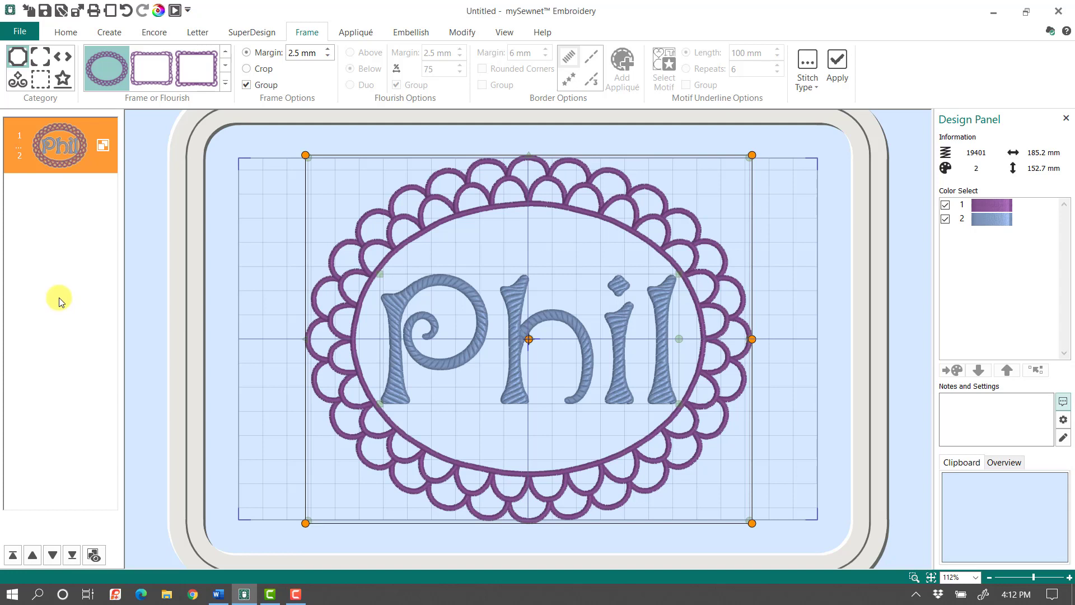
# - Ungroup the frame and lettering, and select the oval frame on its own
pyautogui.click(73, 34)
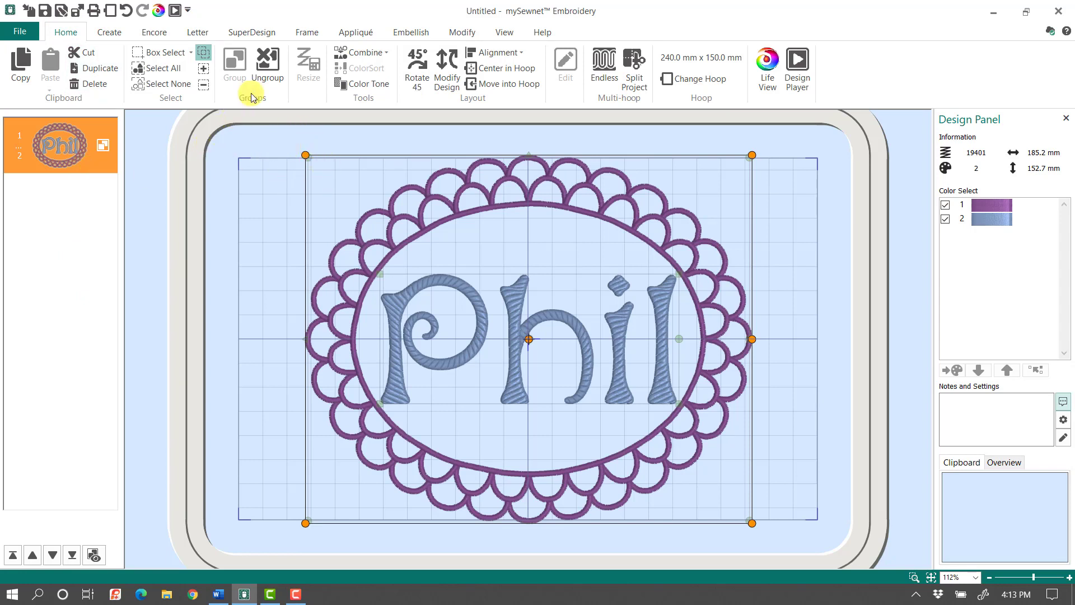
pyautogui.click(266, 64)
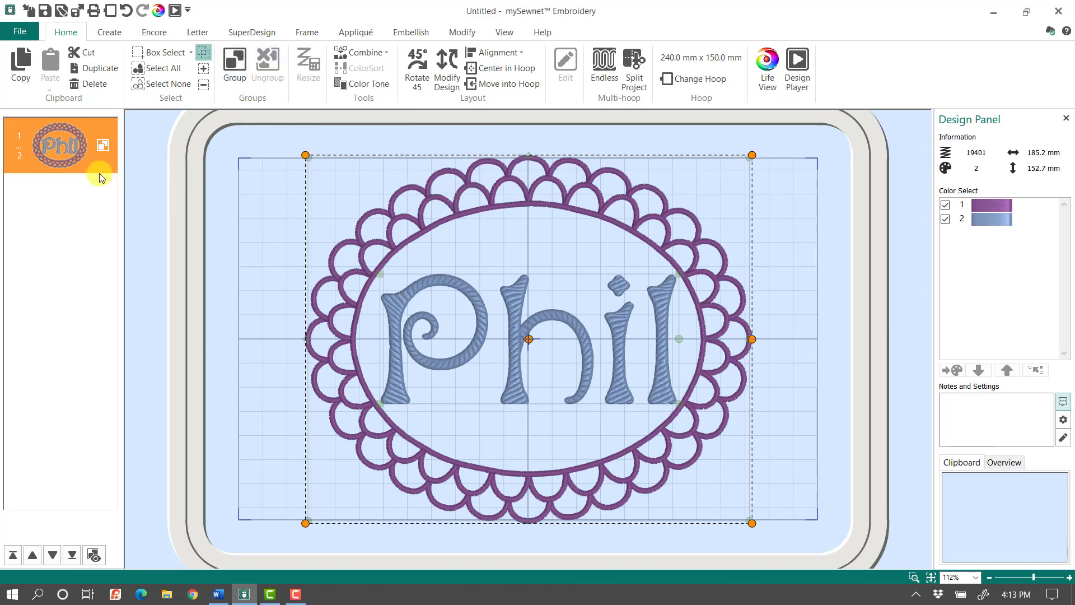
pyautogui.click(82, 143)
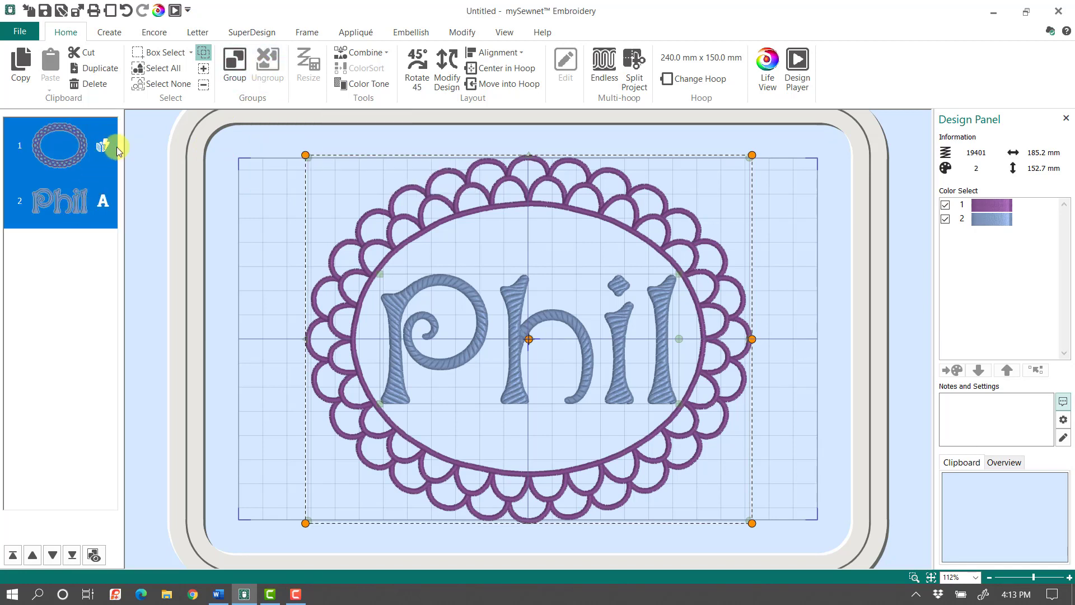
pyautogui.click(163, 160)
pyautogui.click(73, 143)
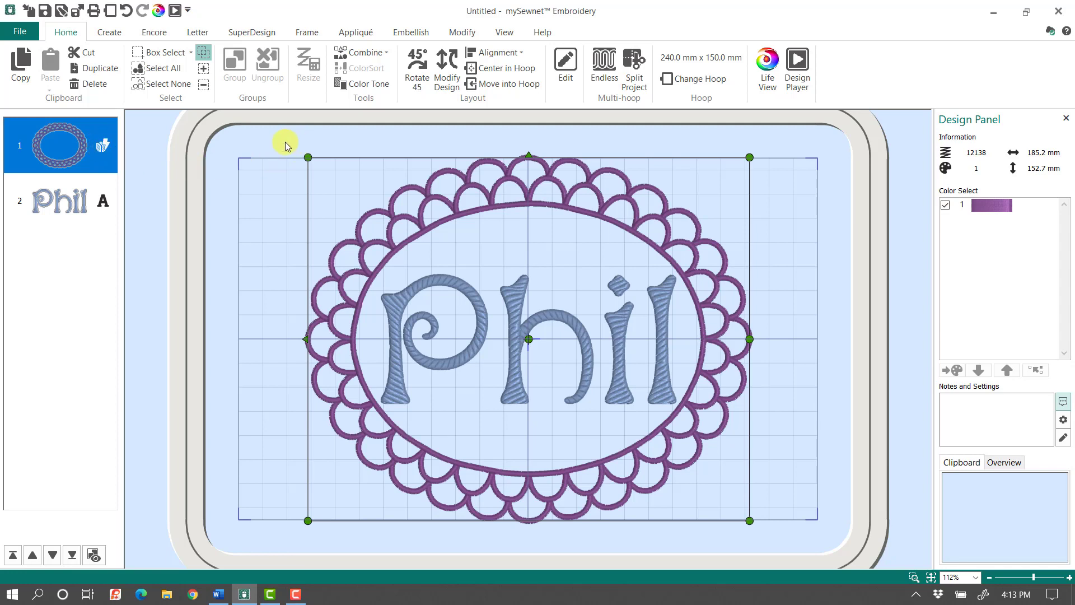
# - Shrink the lettering to about 99 x 43 mm and the oval frame to about 170 x 140 mm
pyautogui.click(80, 208)
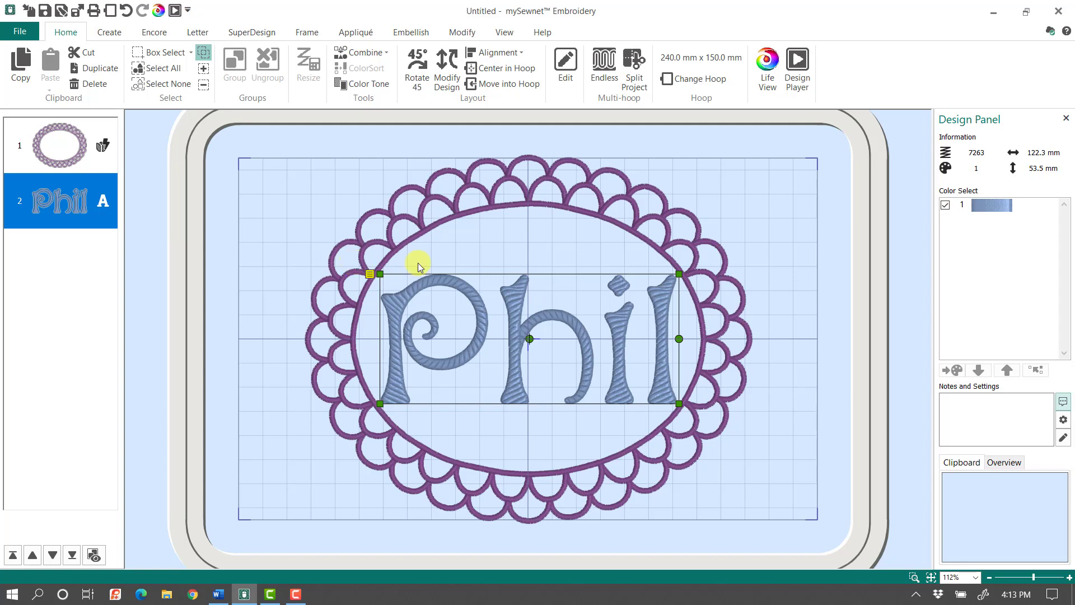
pyautogui.moveTo(677, 275); pyautogui.dragTo(663, 288)
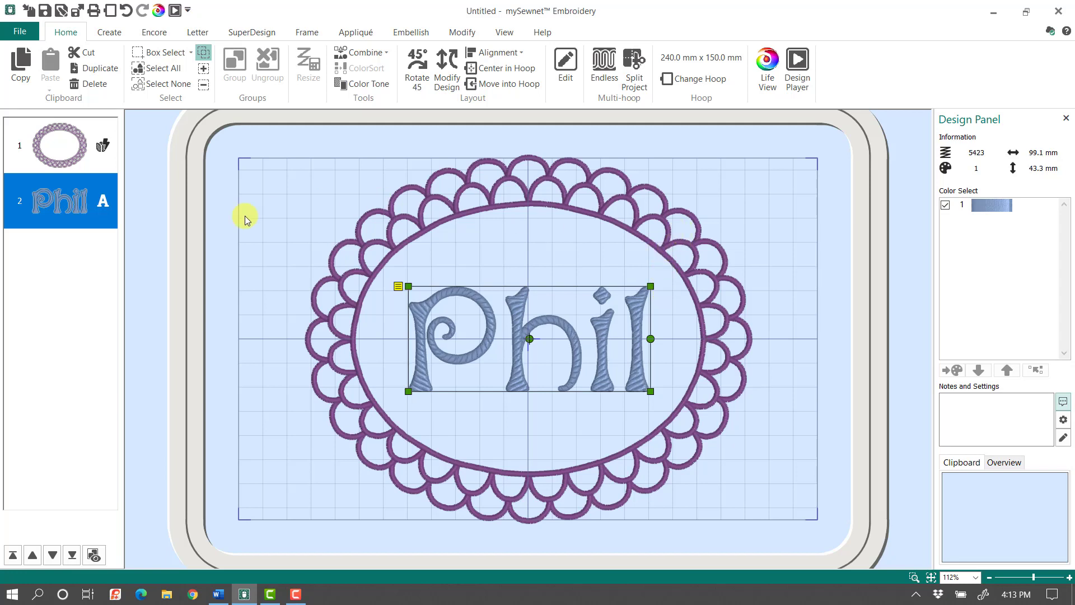
pyautogui.click(581, 176)
pyautogui.moveTo(750, 157); pyautogui.dragTo(729, 174)
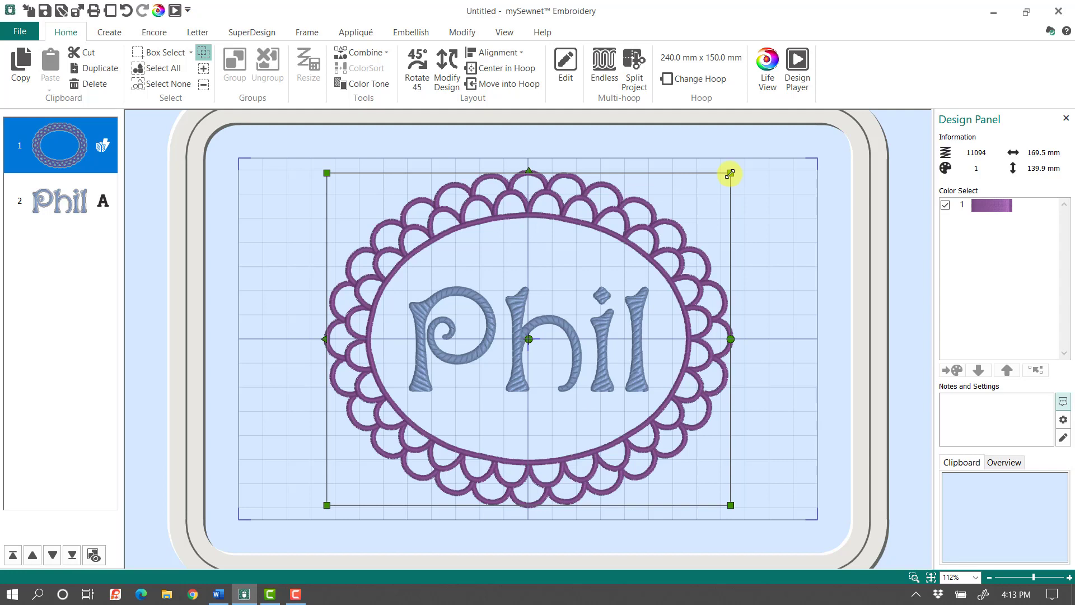
# - Change the lettering's thread color to 2419 Very Red from the Robison-Anton Rayon 40 range
pyautogui.click(479, 333)
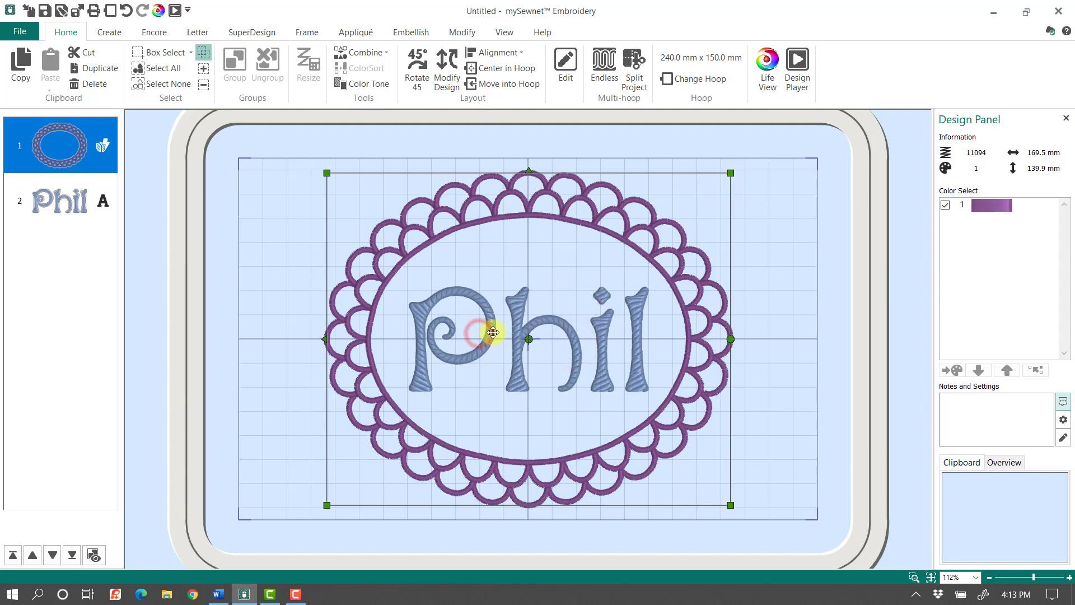
pyautogui.click(598, 323)
pyautogui.click(475, 321)
pyautogui.click(629, 321)
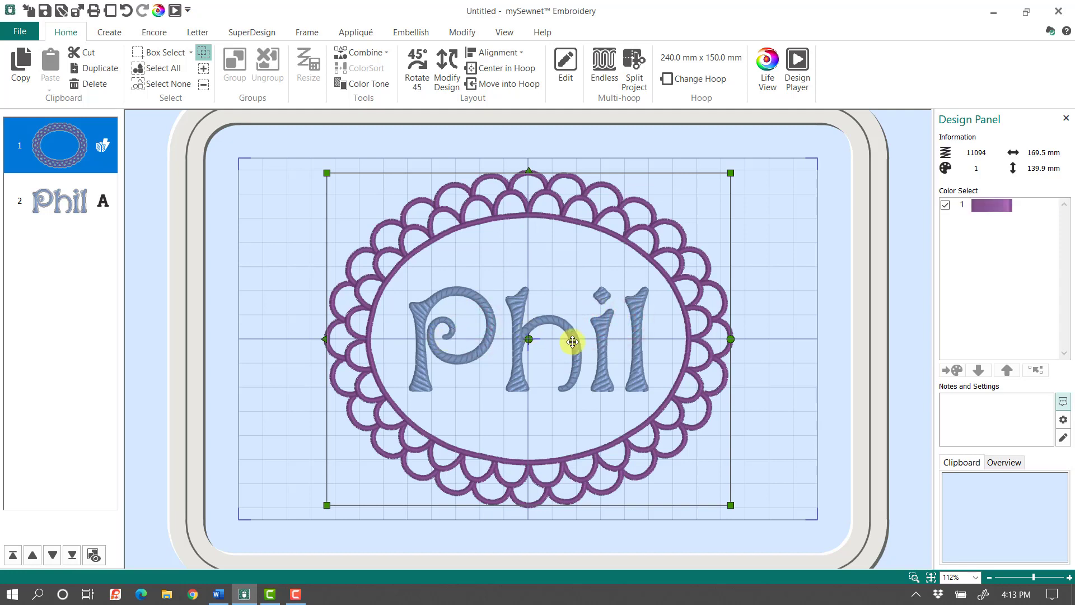
pyautogui.click(56, 200)
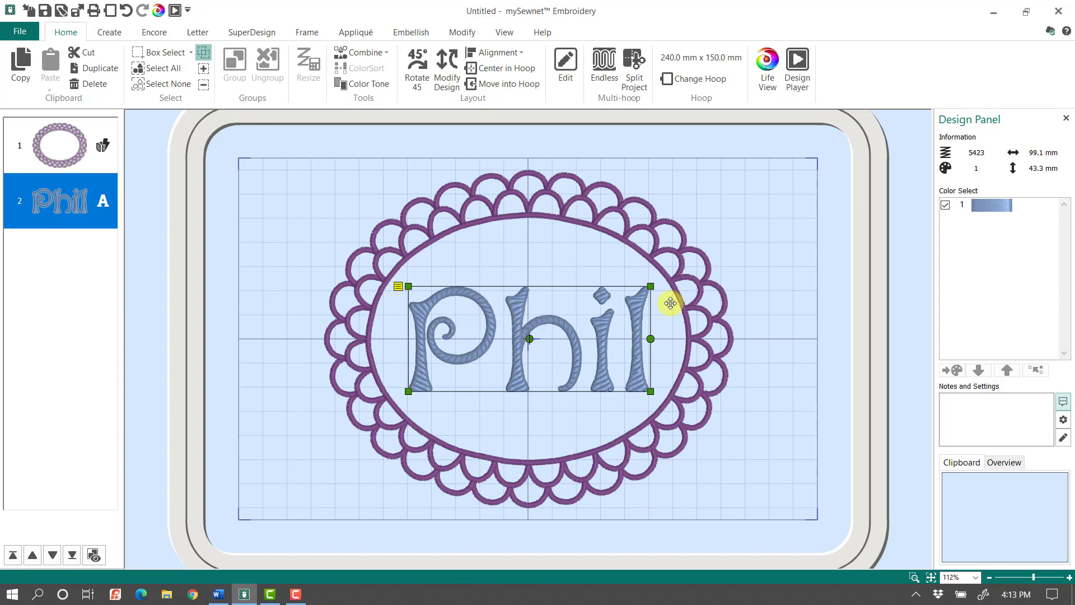
pyautogui.click(1000, 204)
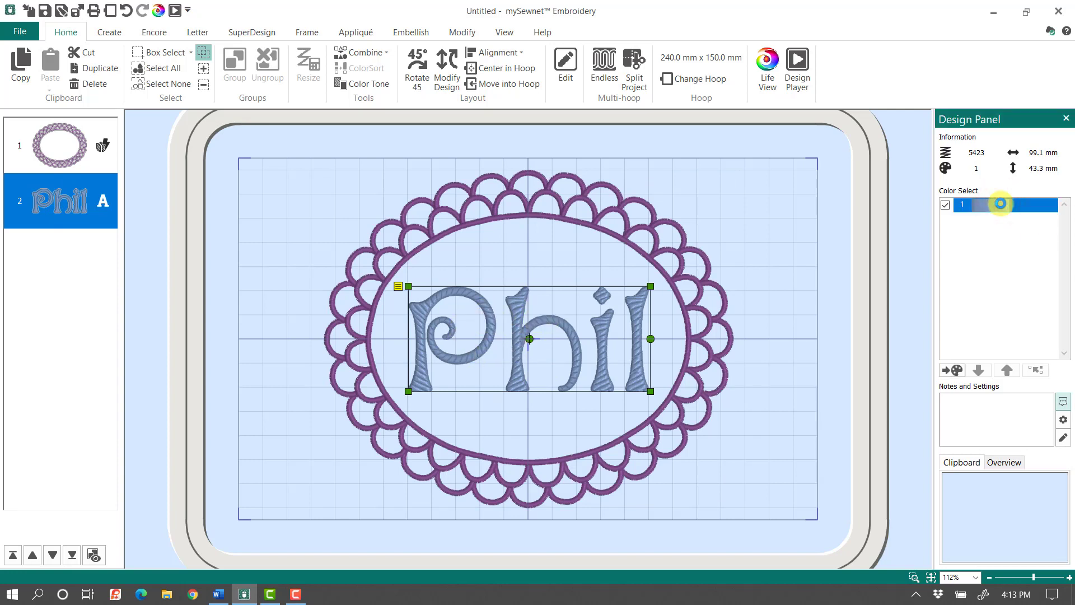
pyautogui.doubleClick(1000, 204)
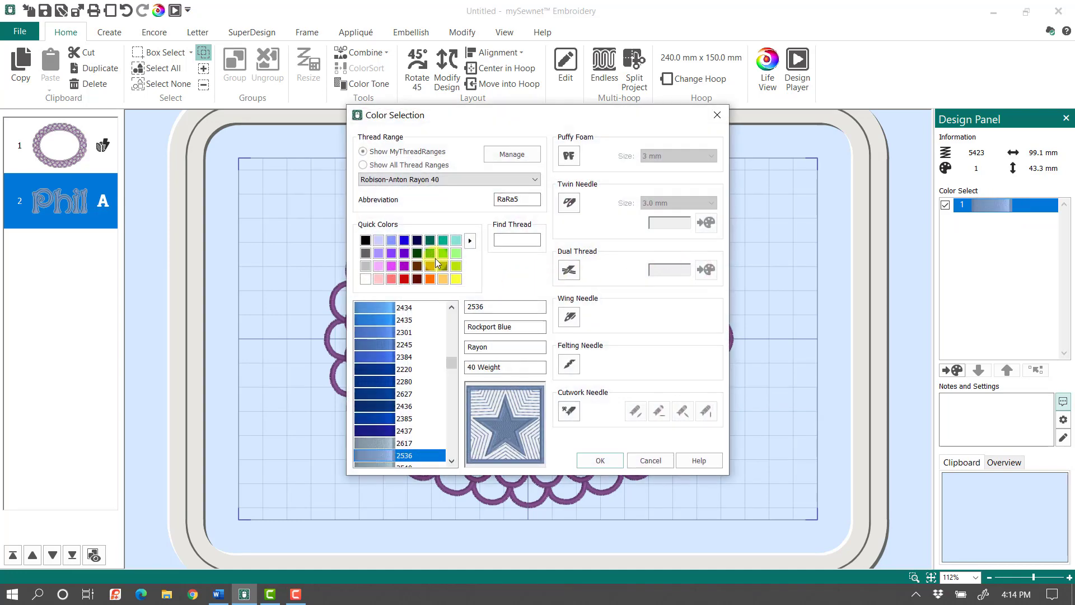
pyautogui.click(403, 280)
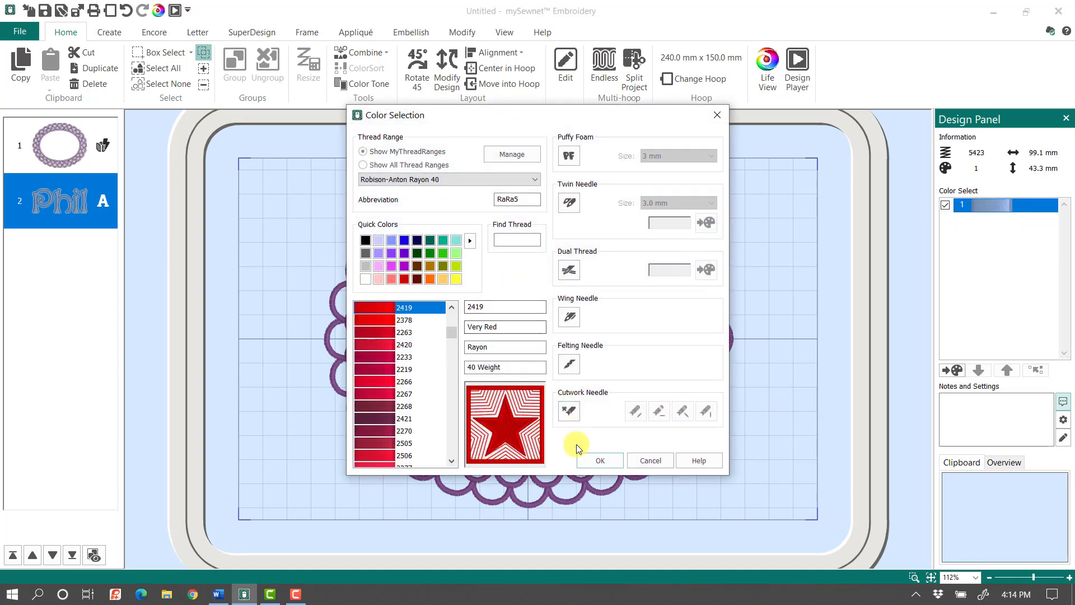
pyautogui.click(592, 465)
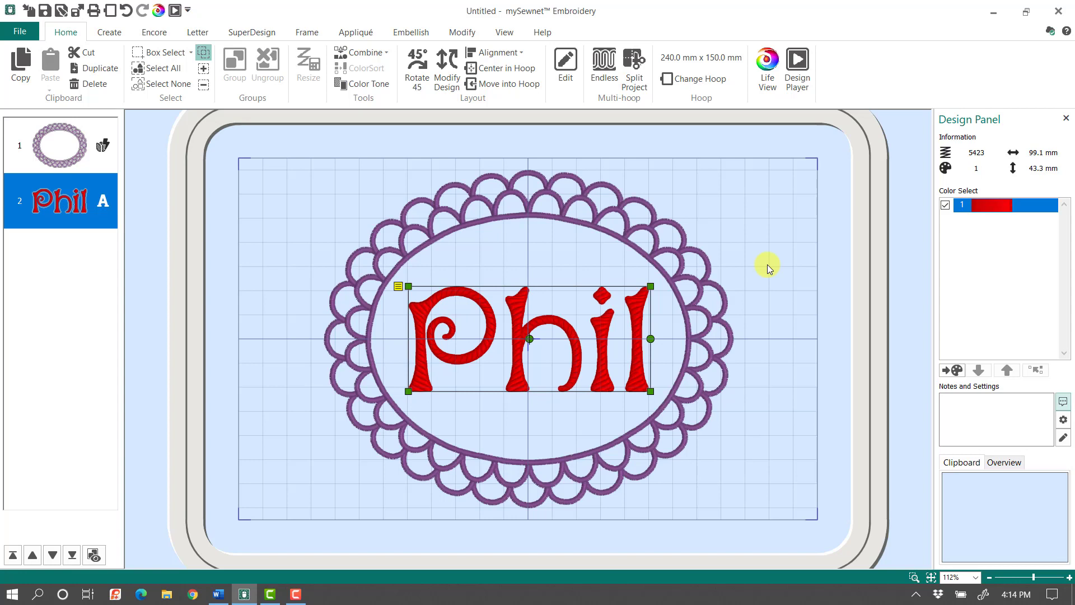
# - Browse the full SuperDesign collection and choose the "I Got It" design from Retro Cartoons 1
pyautogui.click(259, 36)
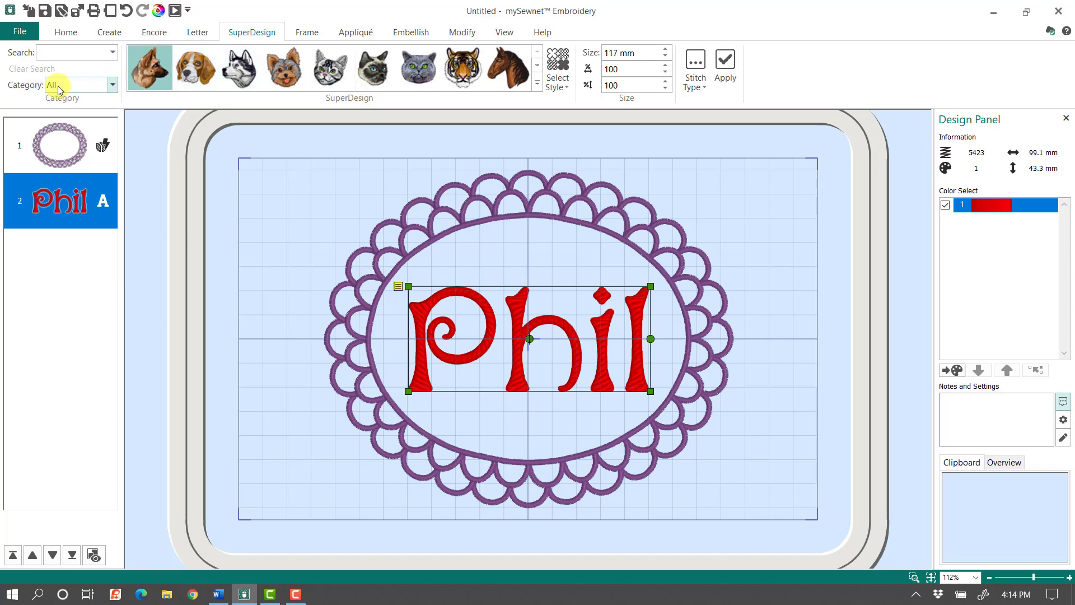
pyautogui.click(537, 82)
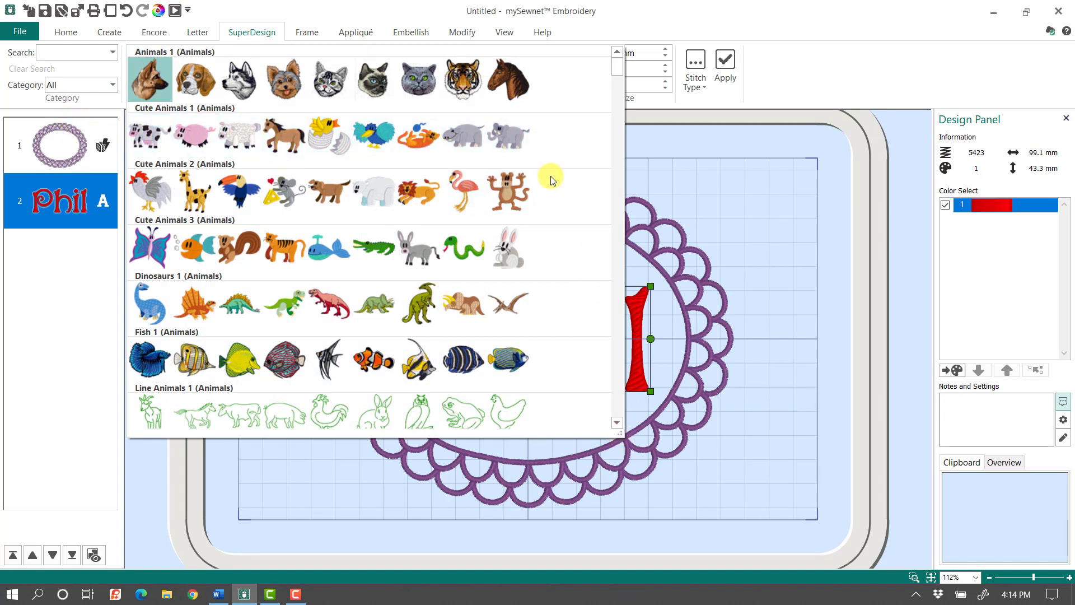
pyautogui.moveTo(618, 77); pyautogui.dragTo(621, 91)
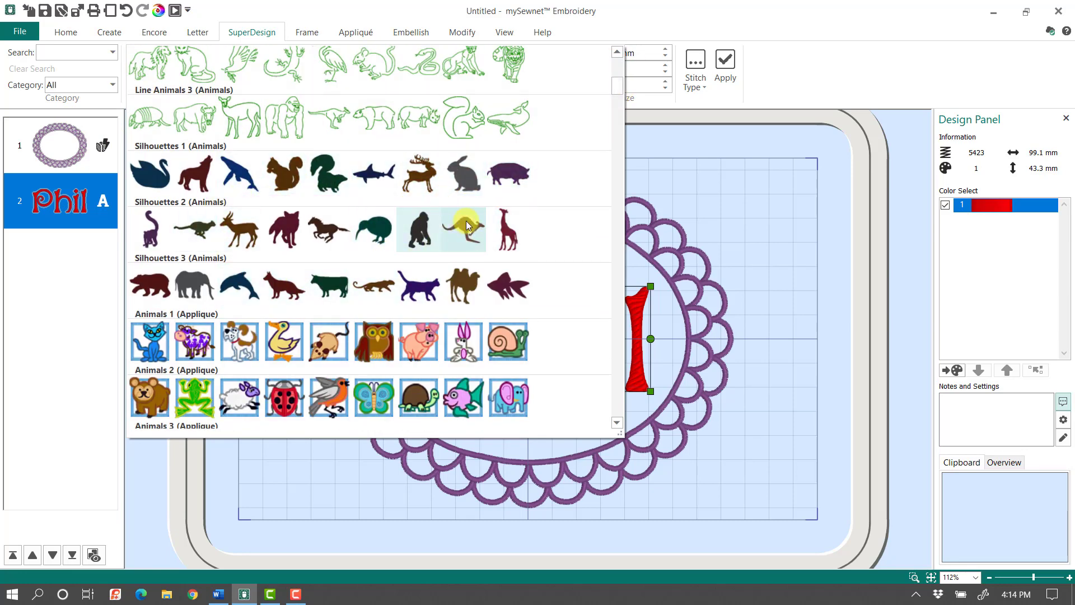
pyautogui.moveTo(620, 92); pyautogui.dragTo(624, 163)
pyautogui.click(625, 163)
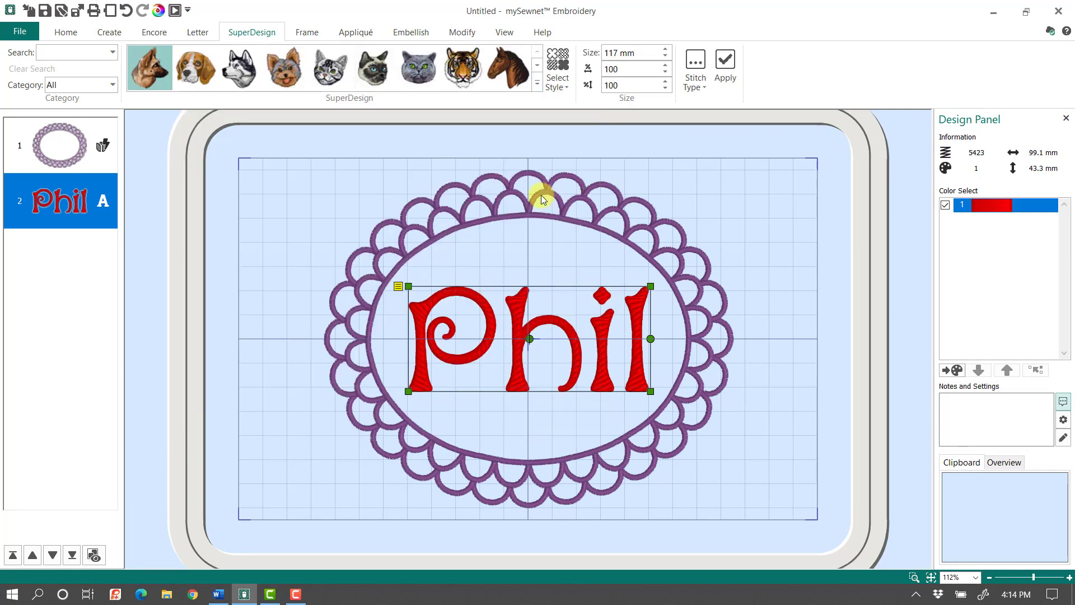
pyautogui.click(539, 84)
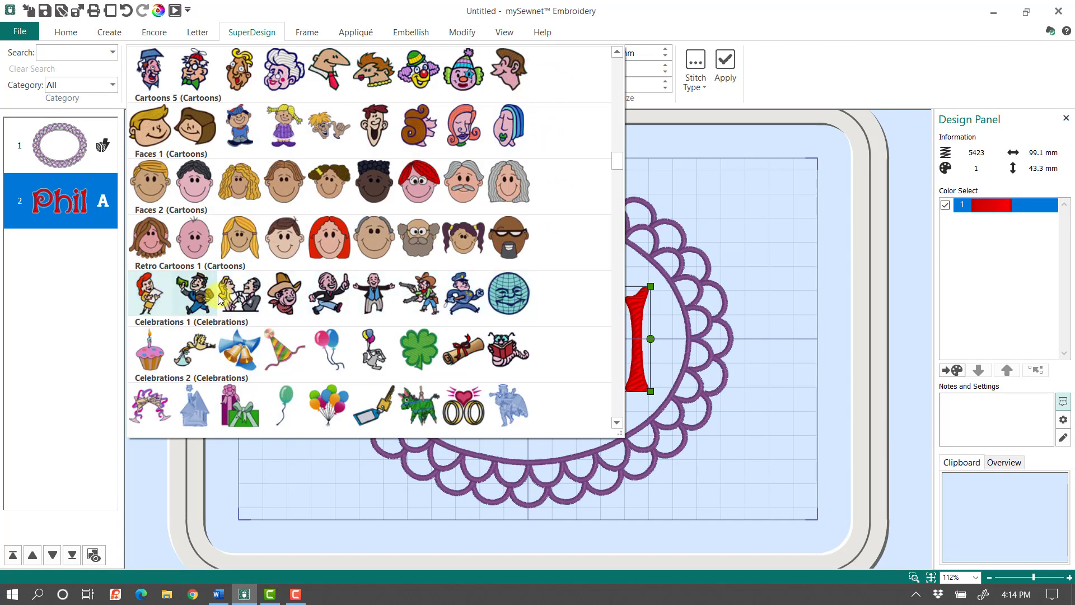
pyautogui.click(338, 305)
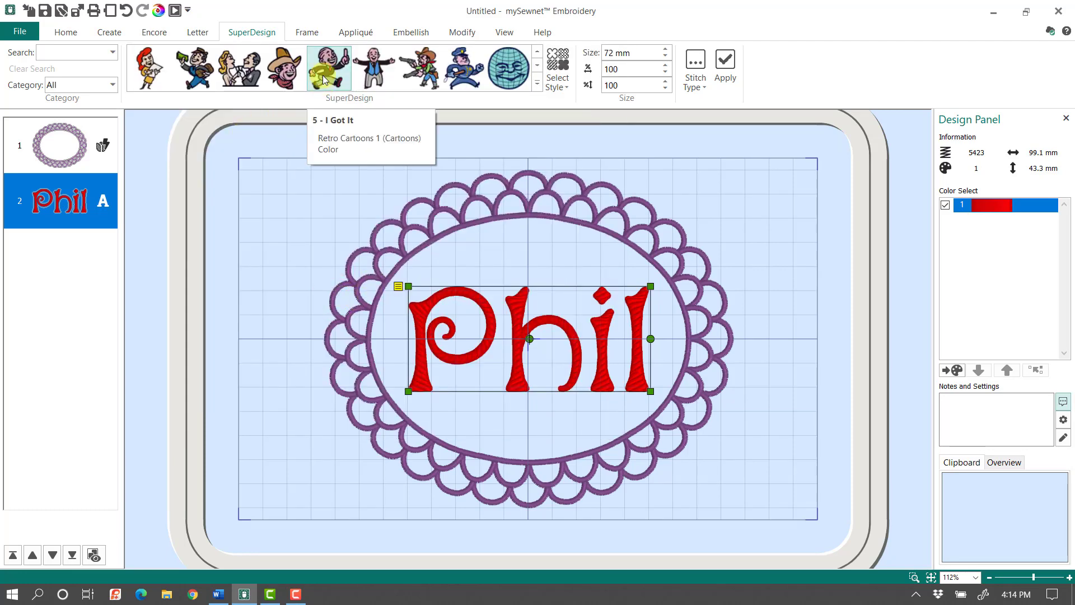
# - Switch the SuperDesign style to Line and add the Retro Cartoons 1 man with outstretched arms at a size of 100 mm
pyautogui.click(566, 84)
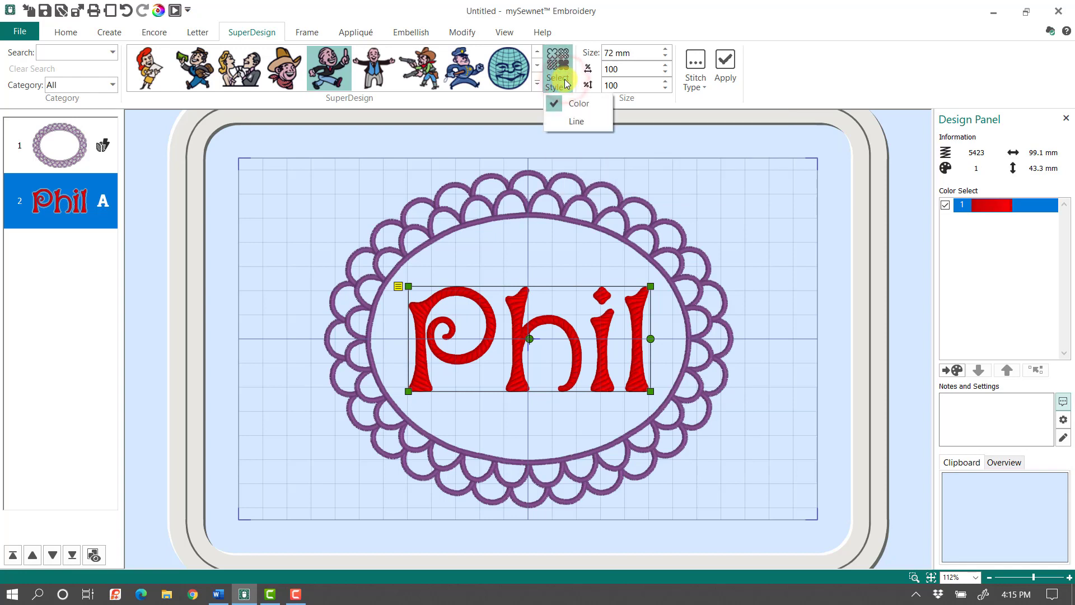
pyautogui.click(583, 120)
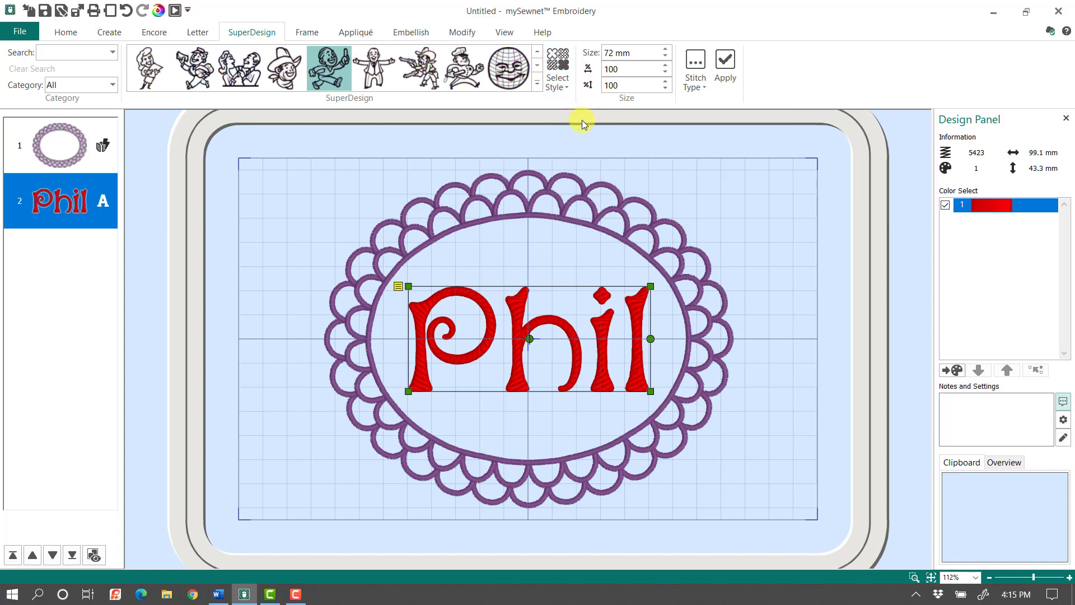
pyautogui.click(332, 73)
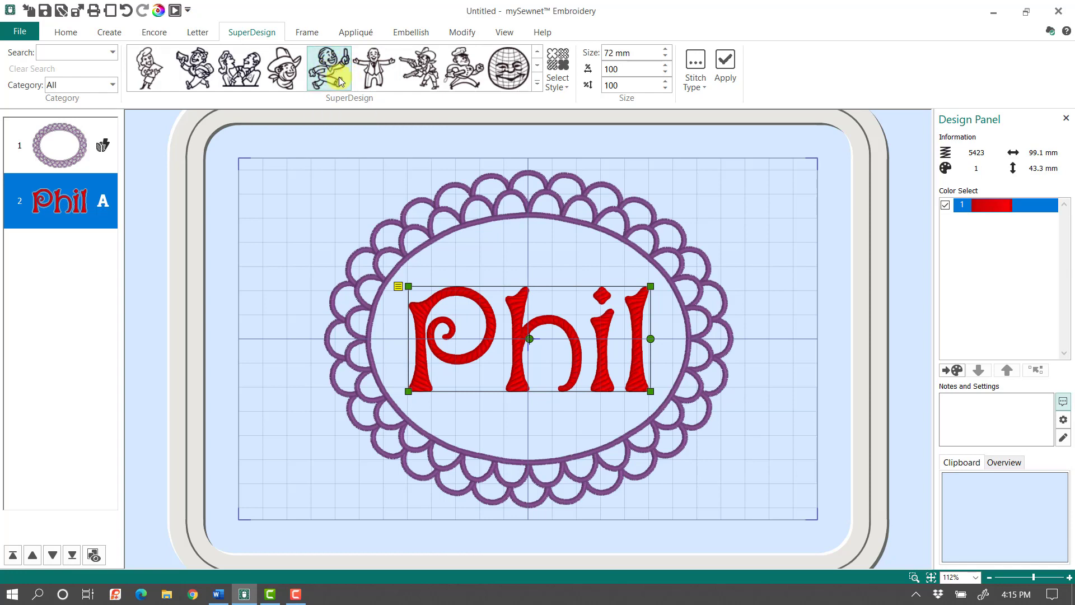
pyautogui.click(378, 69)
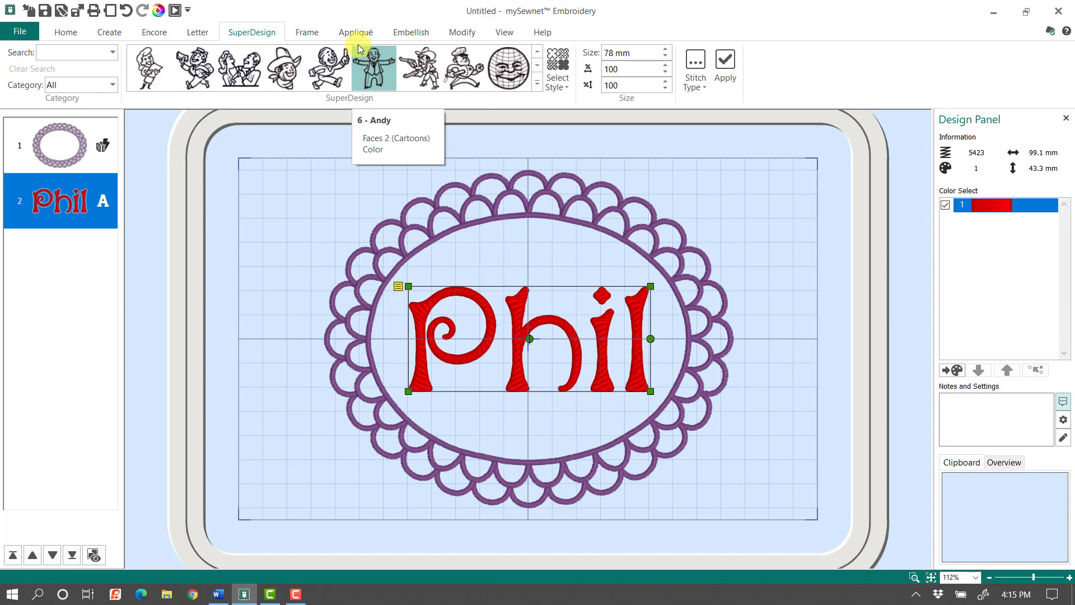
pyautogui.click(645, 56)
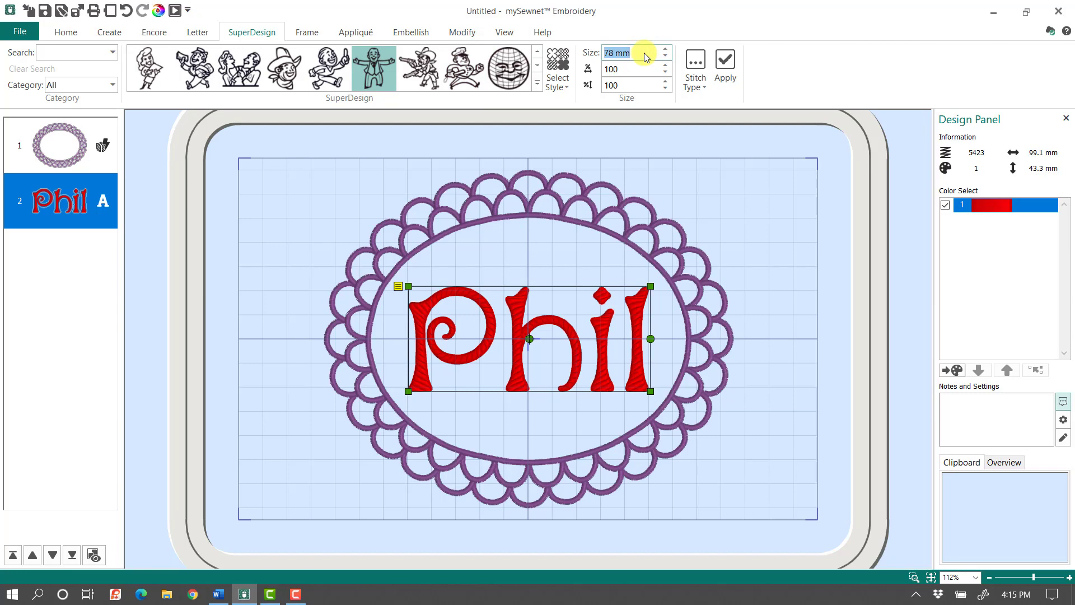
pyautogui.write('100')
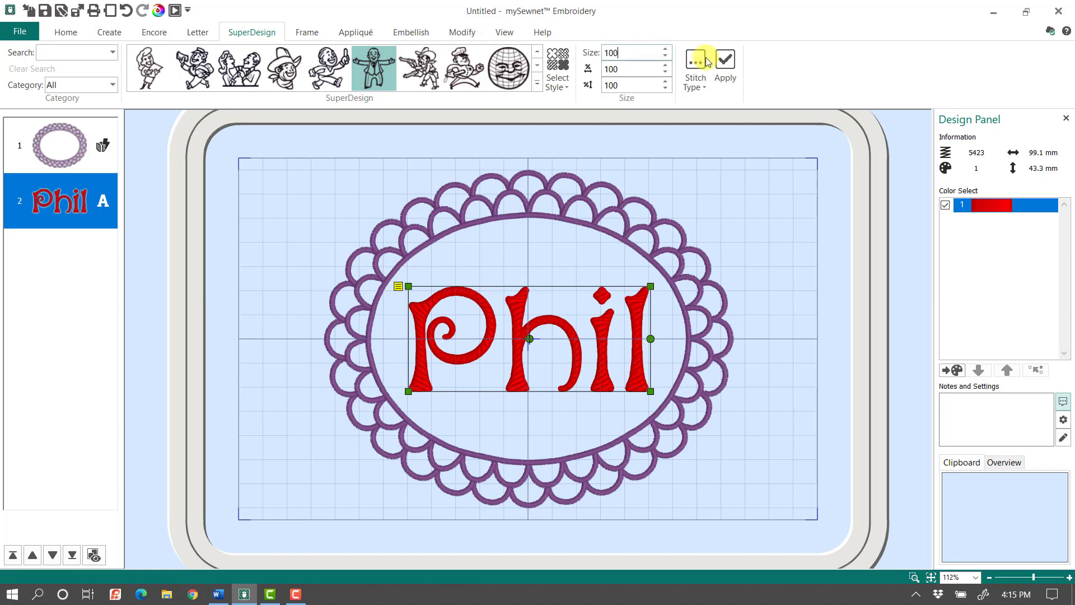
pyautogui.click(725, 62)
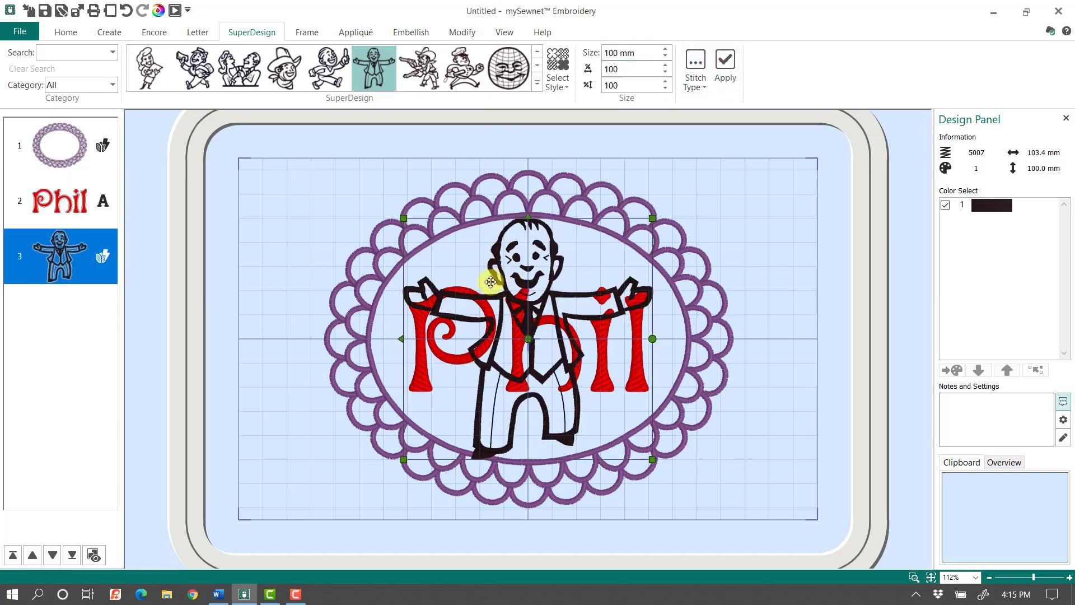
# - Move the cartoon man to the hoop's upper-left area and the oval frame to its right half
pyautogui.moveTo(490, 282); pyautogui.dragTo(491, 222)
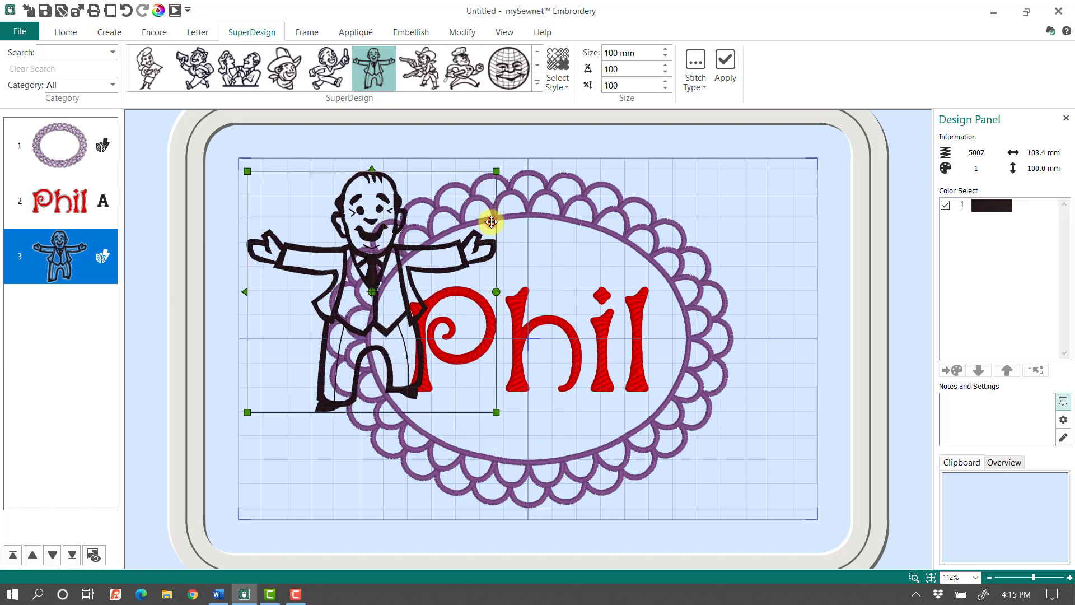
pyautogui.moveTo(614, 211); pyautogui.dragTo(648, 214)
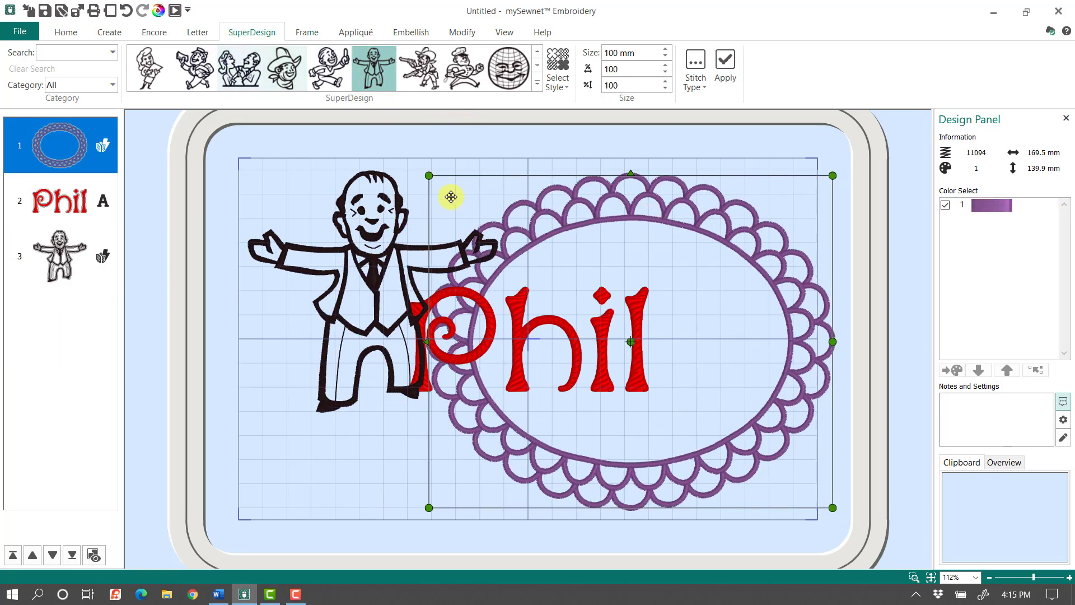
# - Select all designs in the hoop and delete them
pyautogui.click(68, 35)
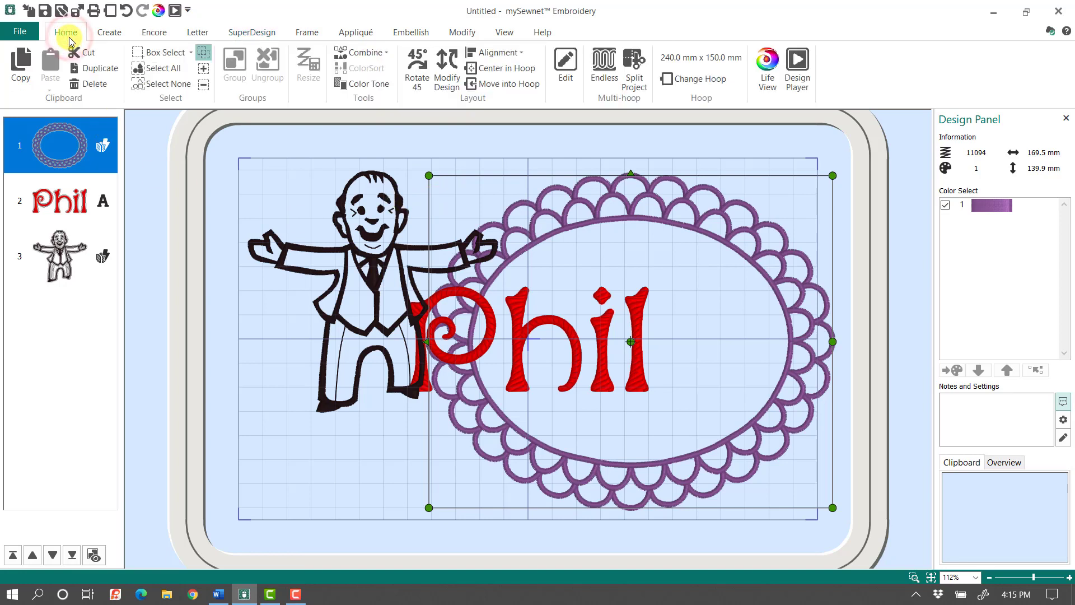
pyautogui.click(168, 75)
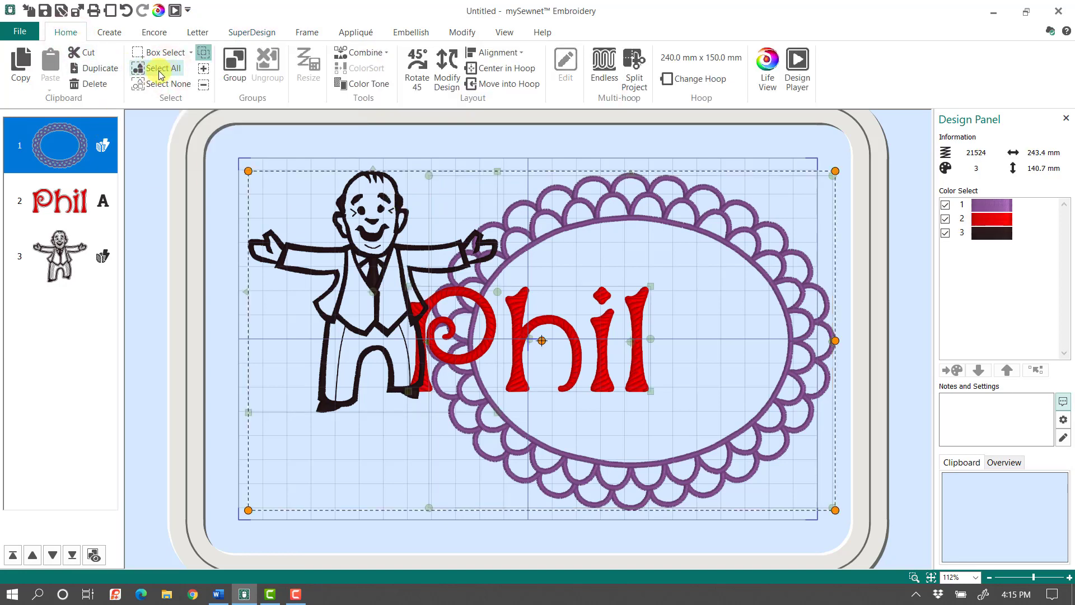
pyautogui.click(94, 85)
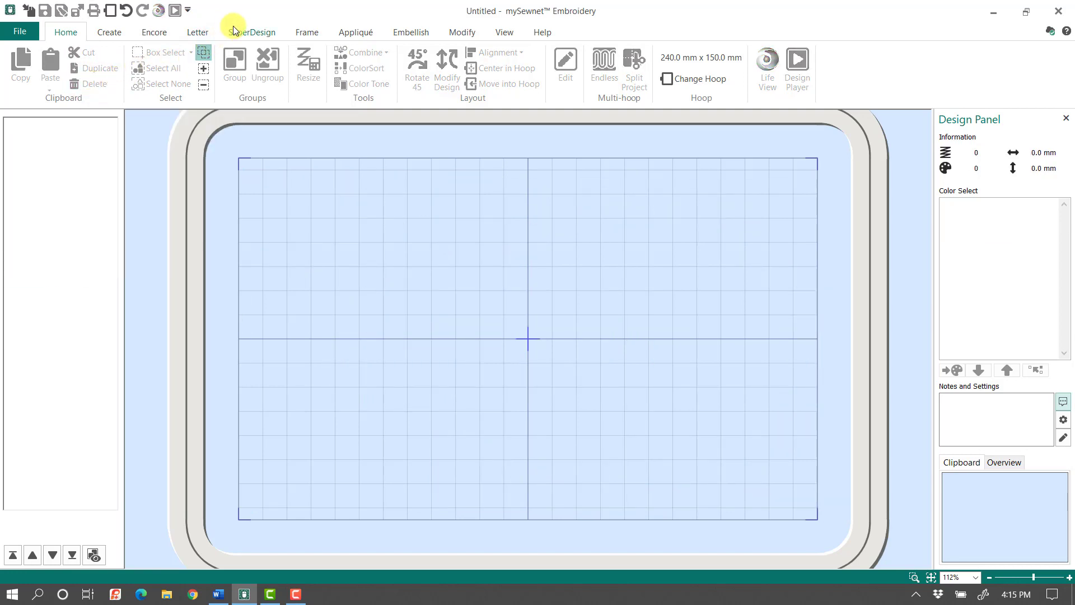
# - Add the symmetrical pink looped SuperDesign from Geometric 3 (Encore) at a size of 30 mm
pyautogui.click(254, 32)
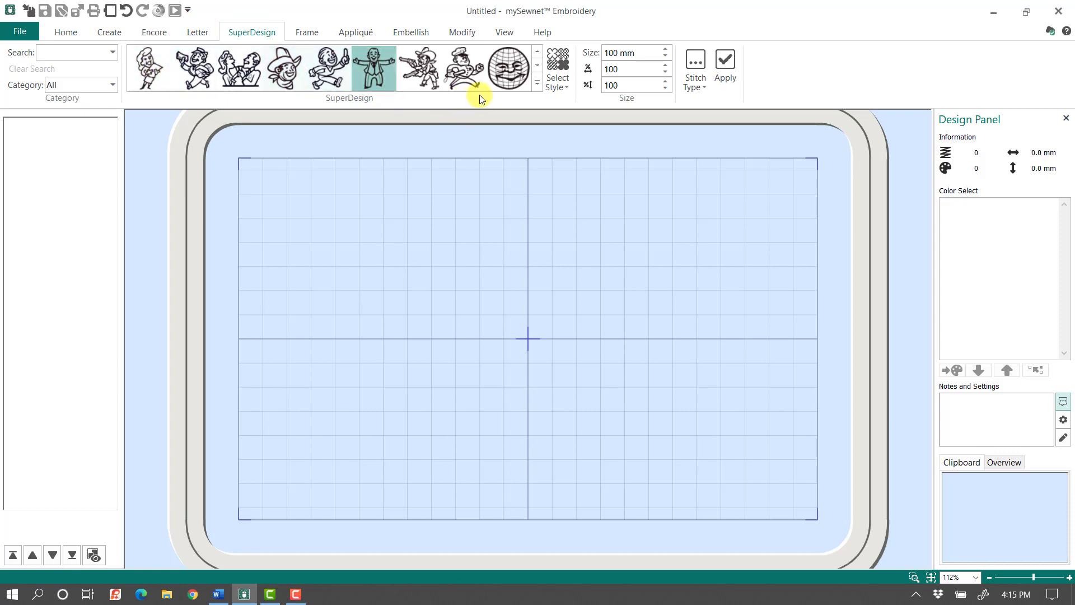
pyautogui.click(535, 84)
pyautogui.moveTo(607, 144); pyautogui.dragTo(621, 230)
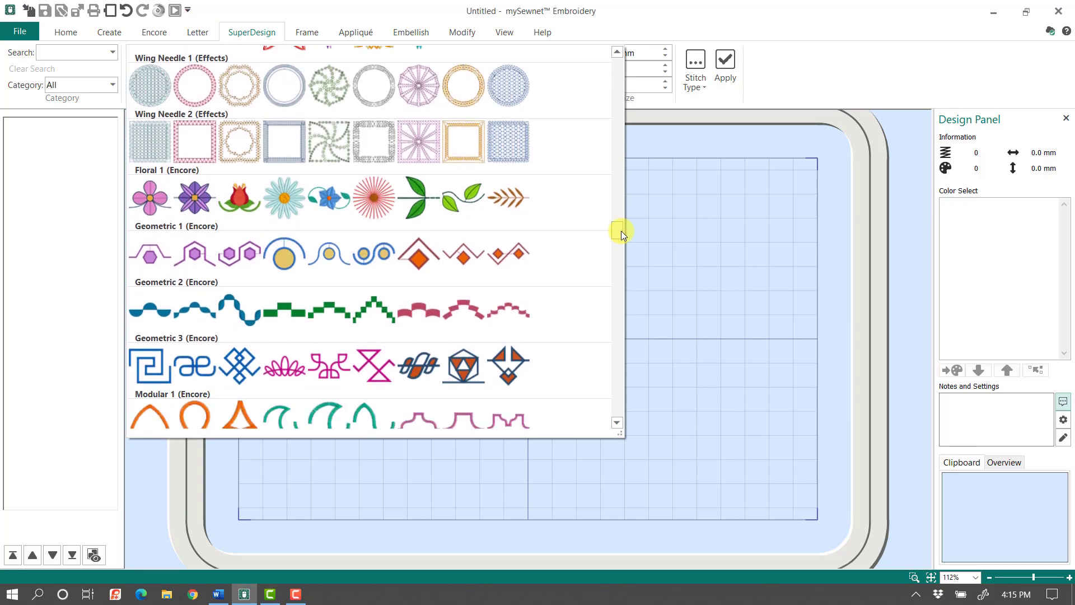
pyautogui.scroll(2, 620, 231)
pyautogui.scroll(-4, 620, 232)
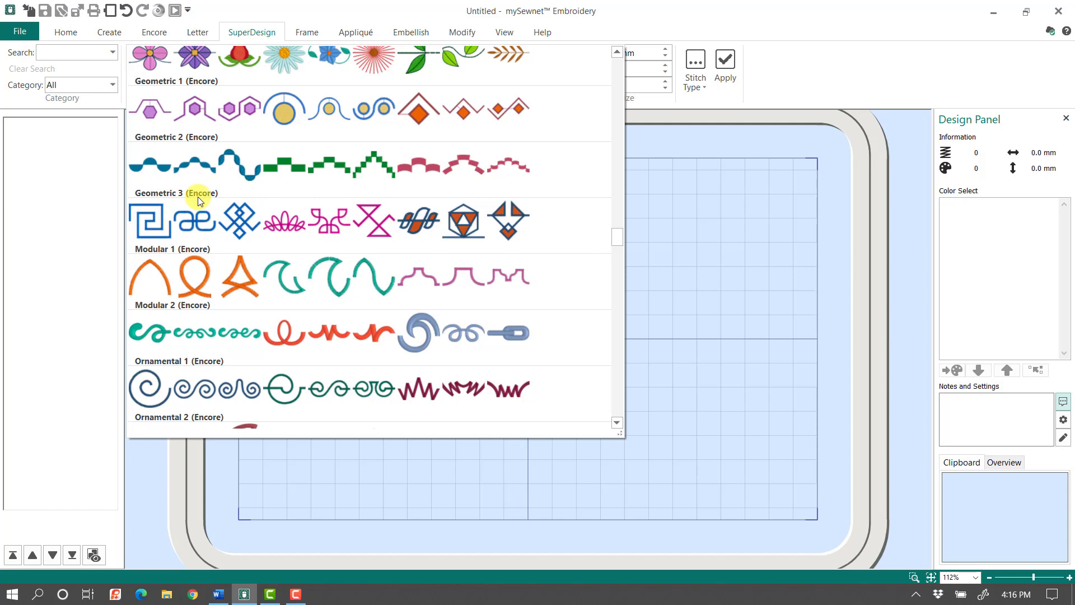
pyautogui.click(337, 224)
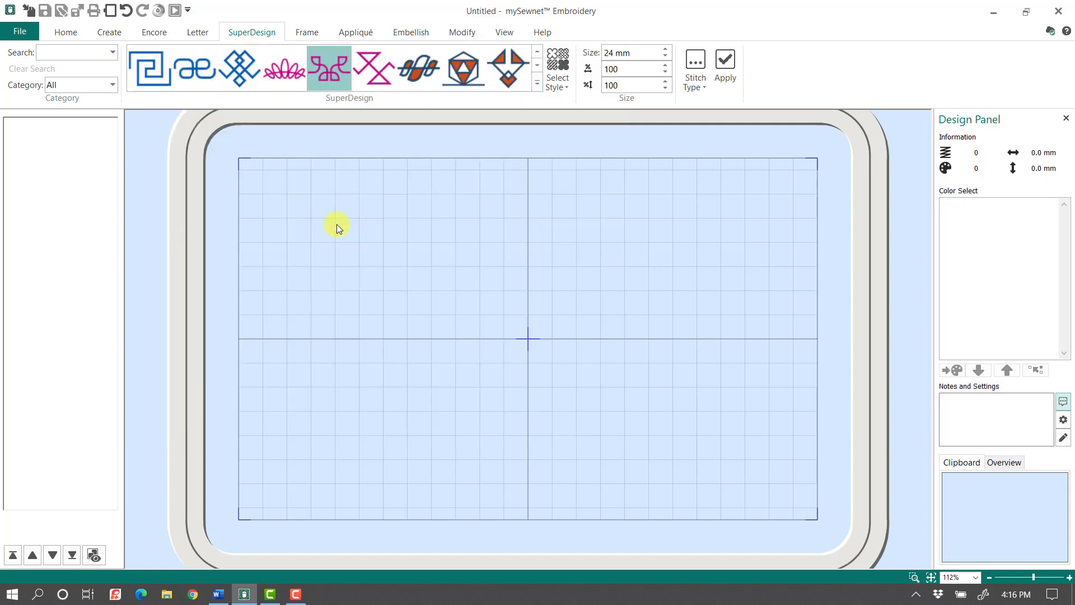
pyautogui.click(647, 56)
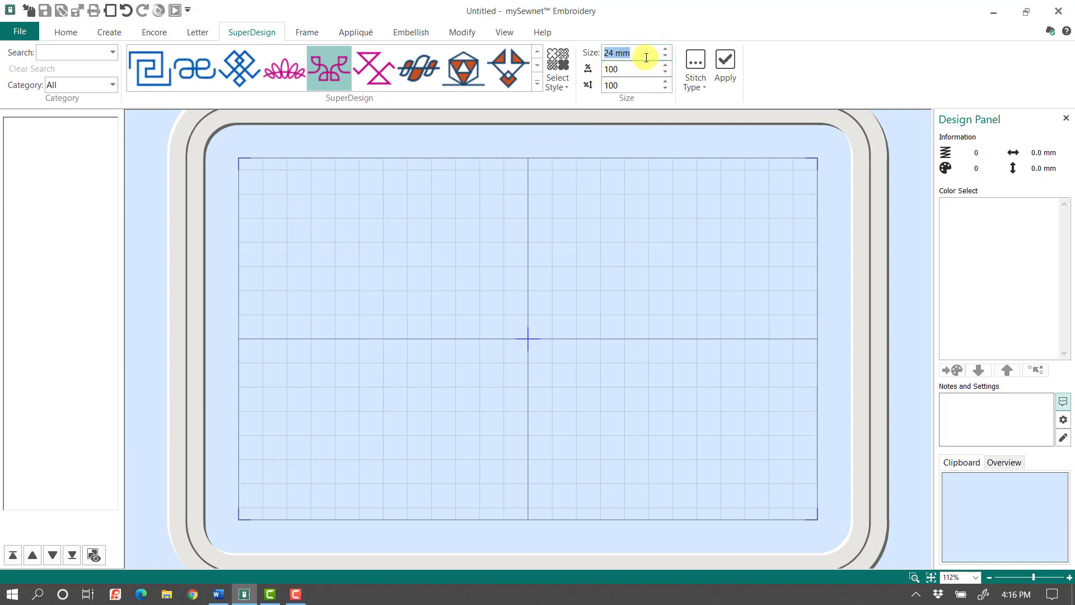
pyautogui.write('30')
pyautogui.click(726, 71)
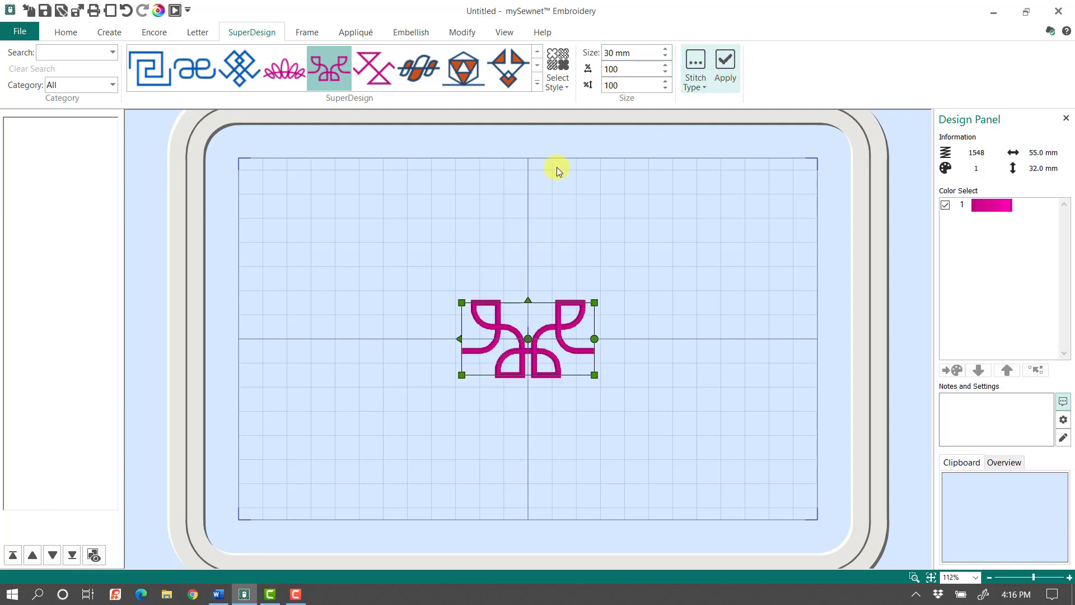
# - Preview a circular Encore arrangement of the pink motif with 8 repeats
pyautogui.click(154, 32)
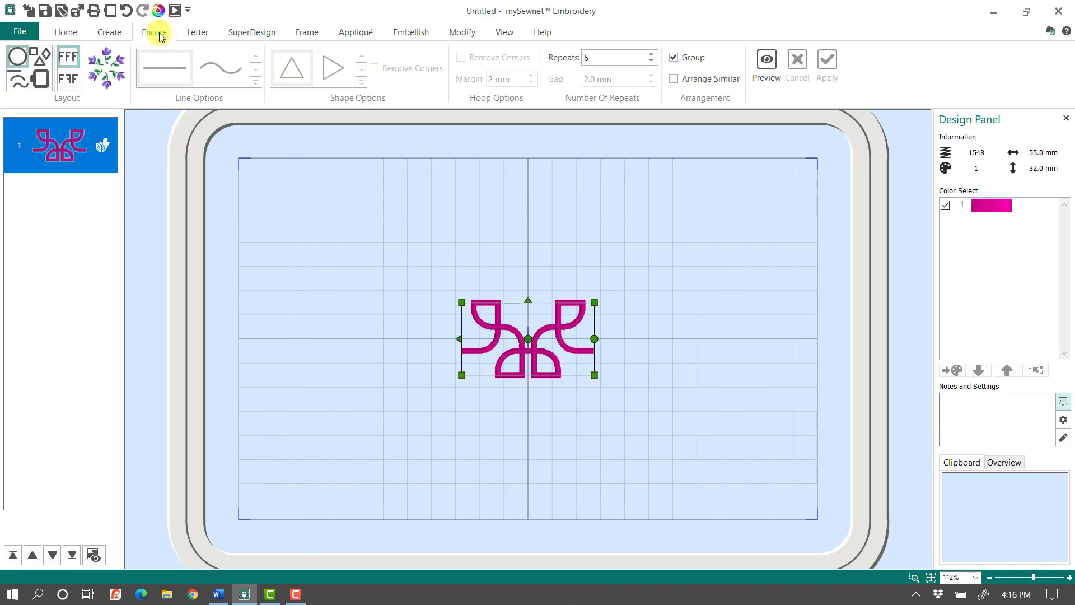
pyautogui.click(651, 55)
pyautogui.click(651, 54)
pyautogui.click(767, 63)
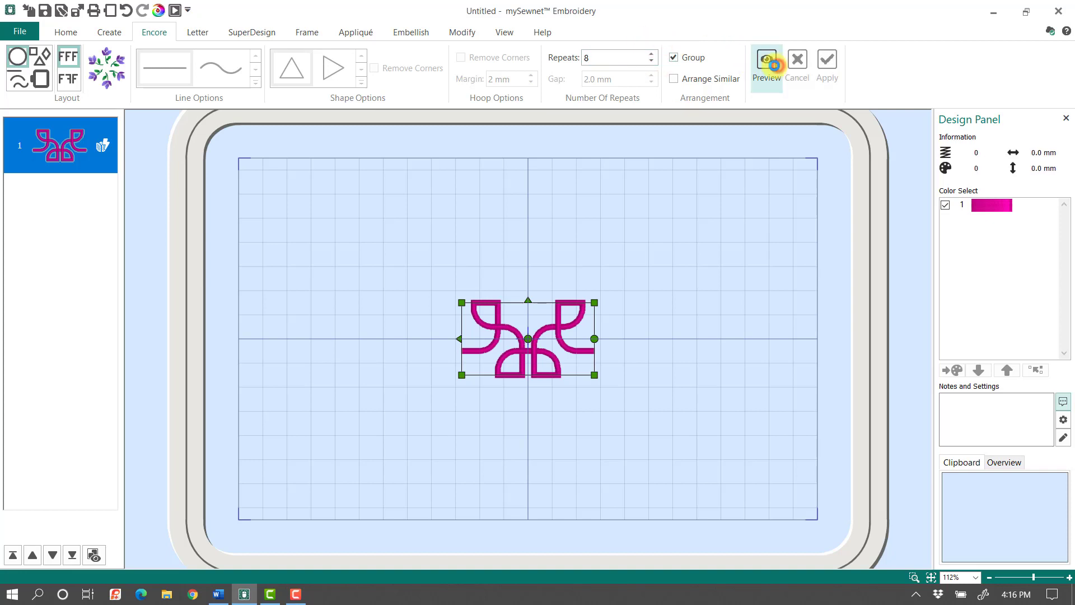
pyautogui.moveTo(531, 150); pyautogui.dragTo(530, 163)
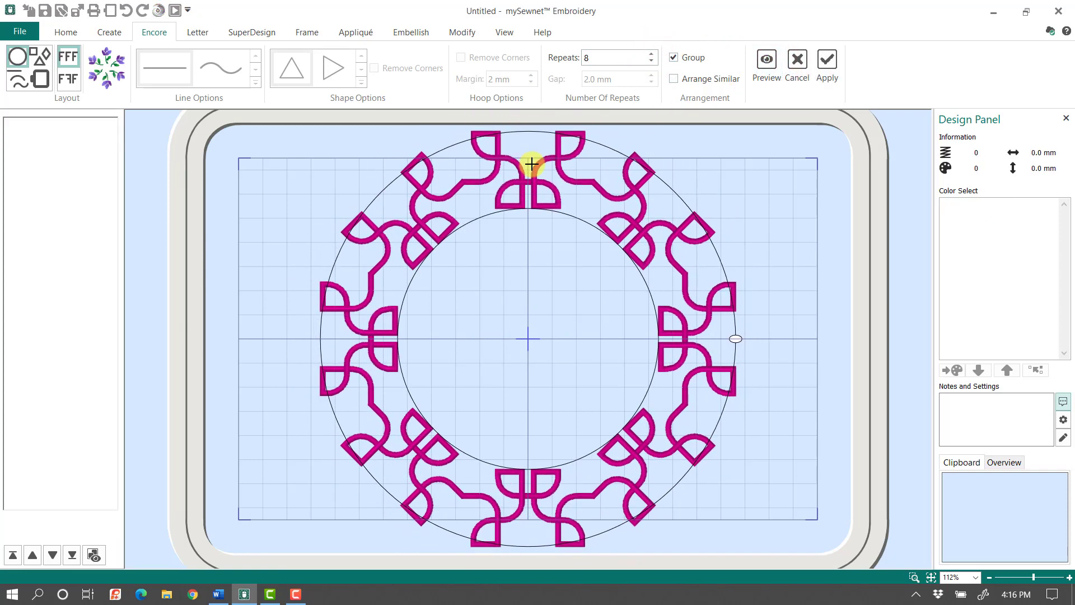
# - Reduce the Encore circle to 6 repeats, preview it and apply the grouped arrangement
pyautogui.click(650, 62)
pyautogui.click(650, 61)
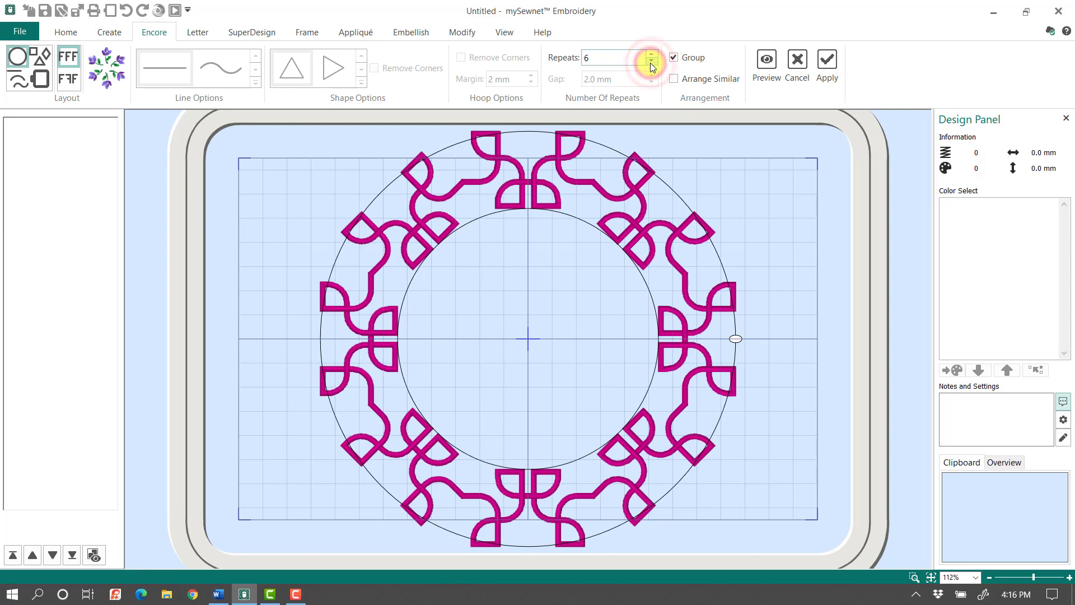
pyautogui.click(767, 63)
pyautogui.moveTo(499, 162); pyautogui.dragTo(515, 195)
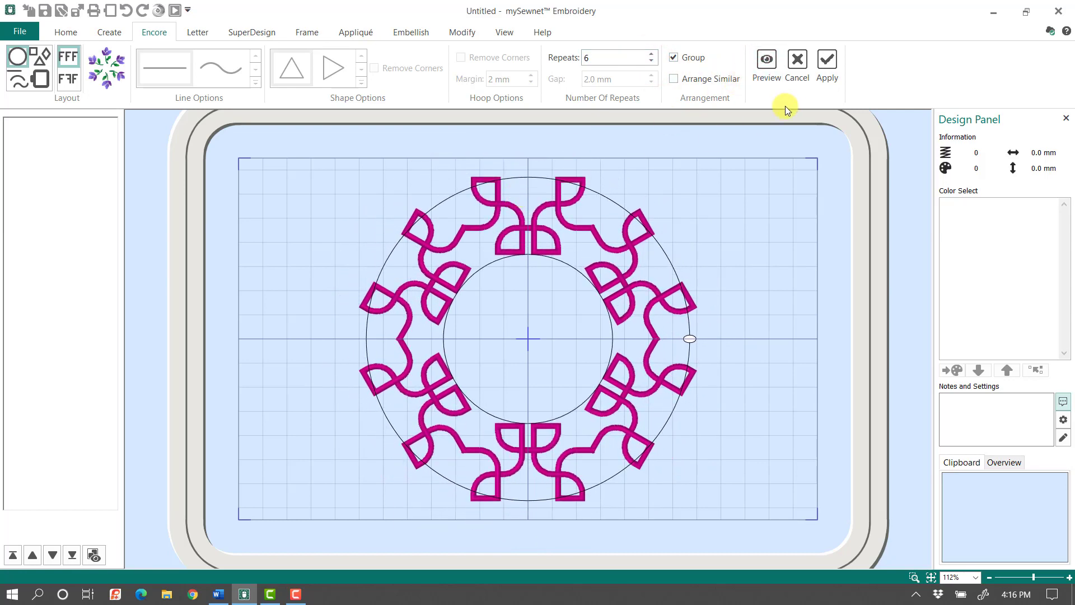
pyautogui.click(827, 70)
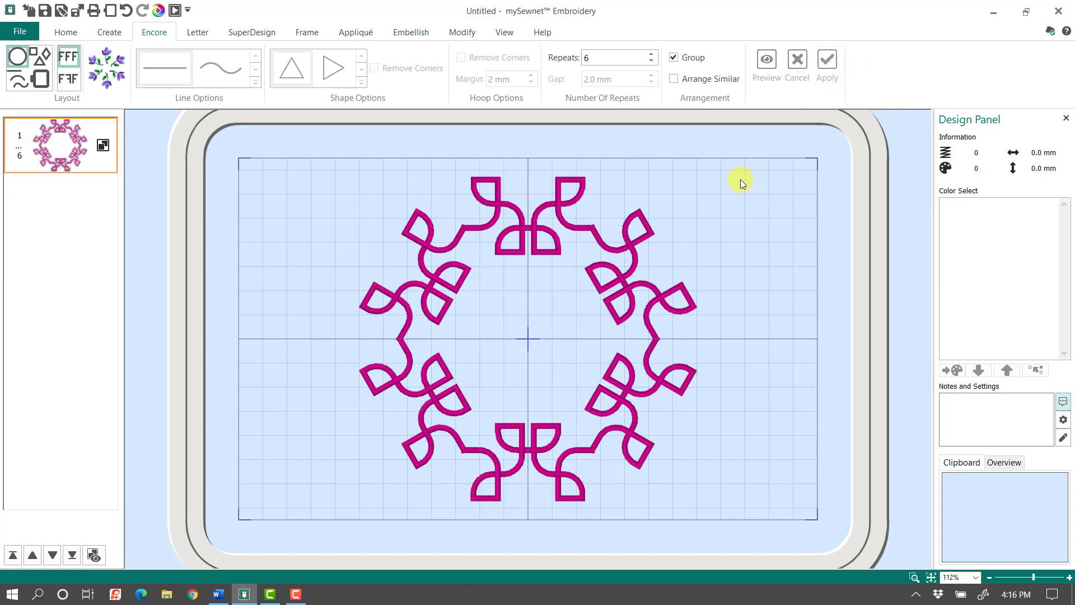
pyautogui.click(586, 239)
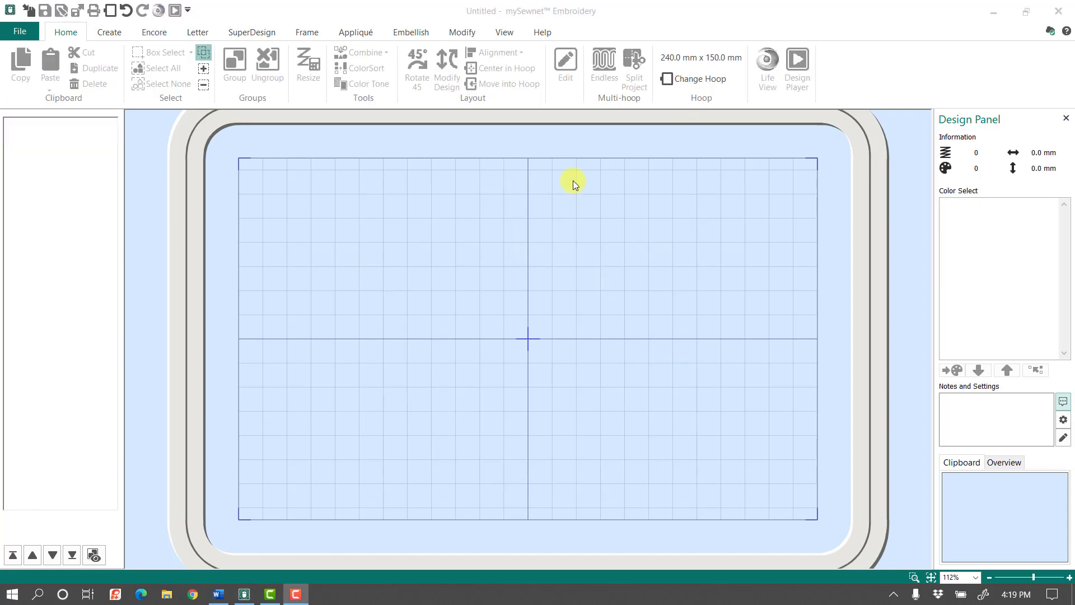
# - Choose the wavy-edged square, shape 113, as the outline for a ribbon embellishment
pyautogui.click(415, 32)
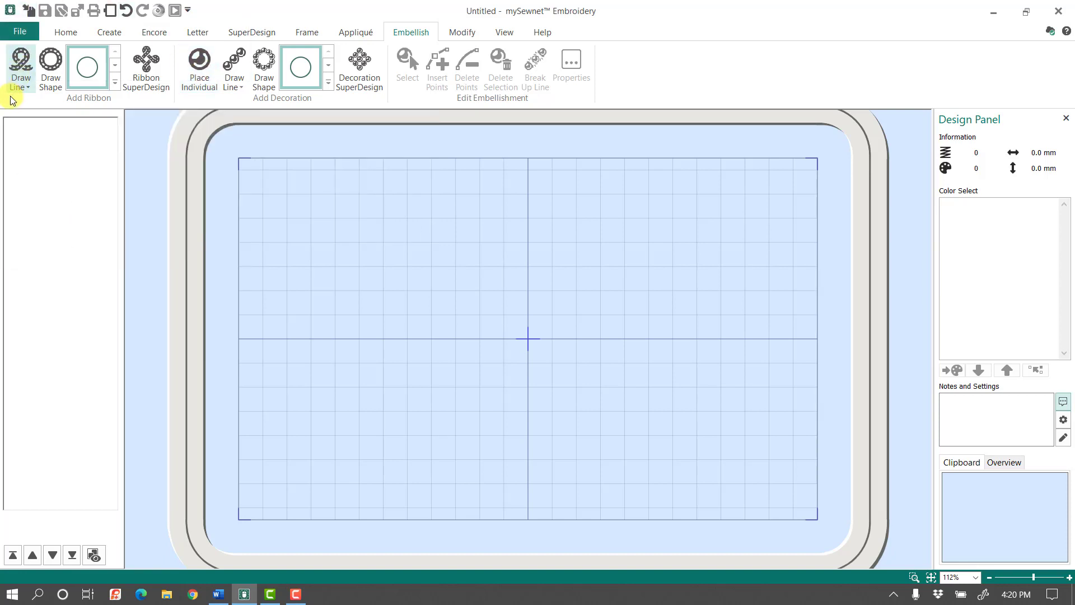
pyautogui.click(114, 85)
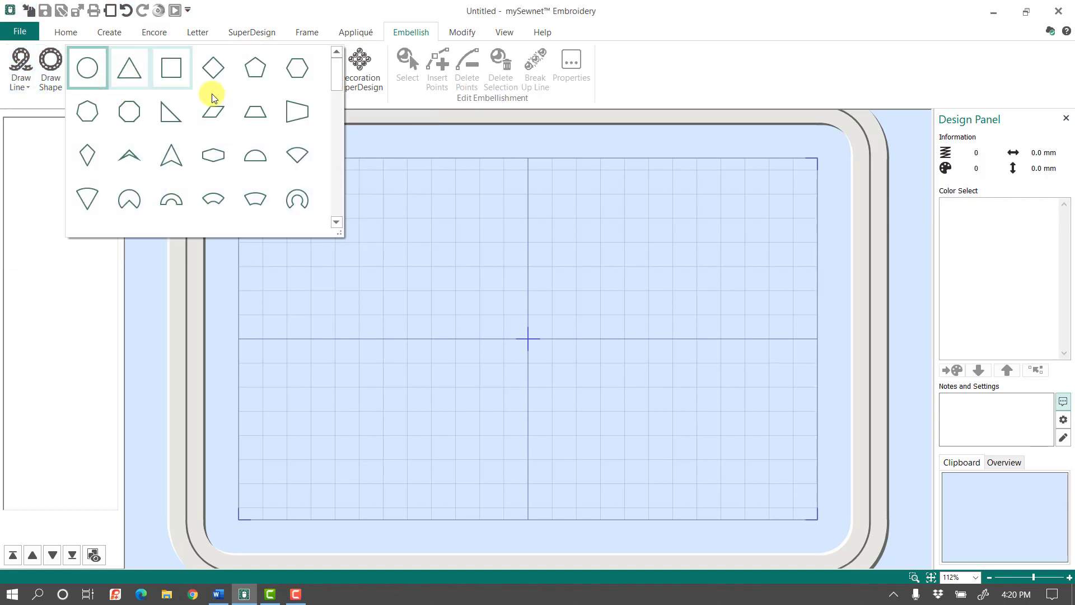
pyautogui.moveTo(340, 81); pyautogui.dragTo(333, 207)
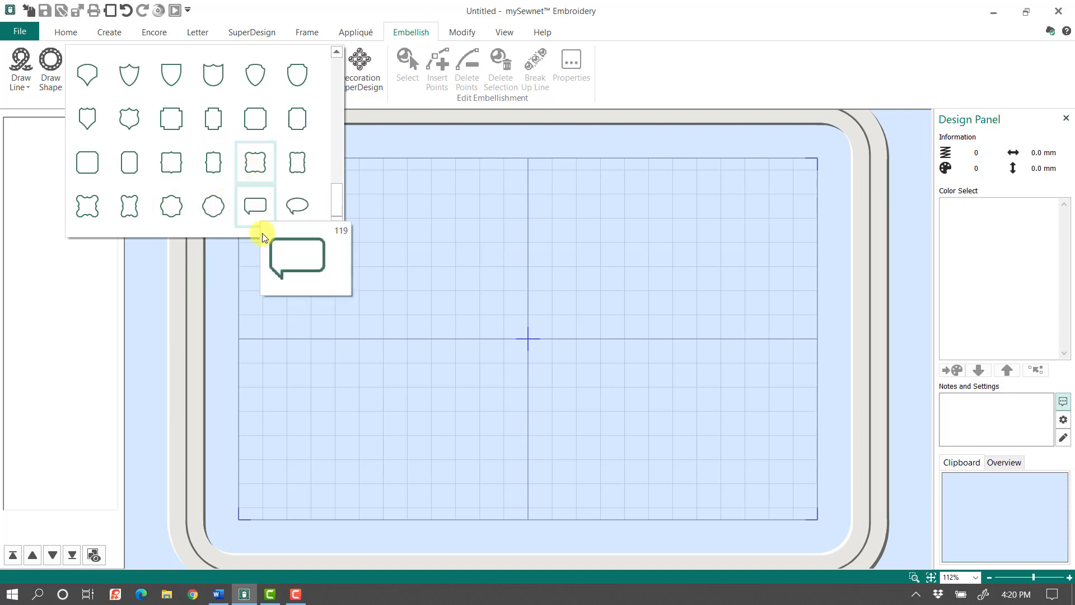
pyautogui.moveTo(250, 177)
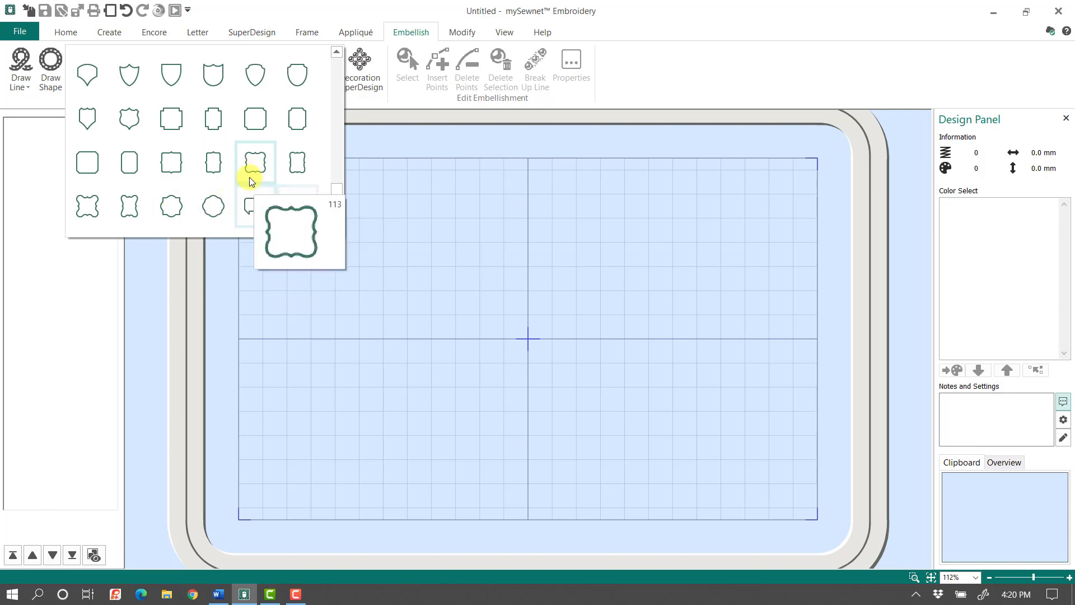
pyautogui.click(250, 169)
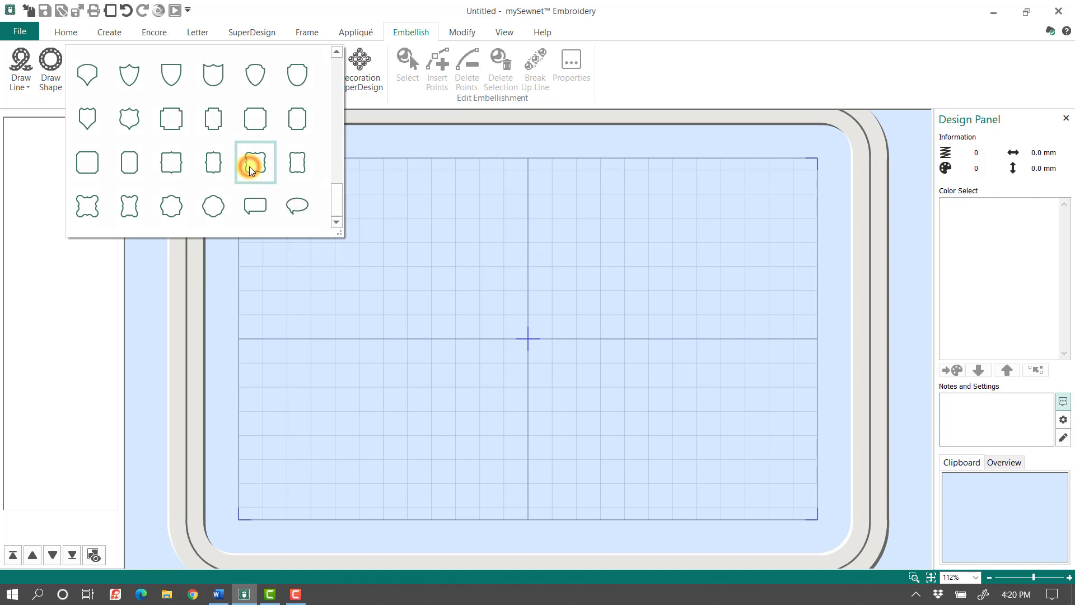
# - Draw the ribbon shape at the hoop's center with a purple 7.0 mm ribbon and finish placing it
pyautogui.click(51, 64)
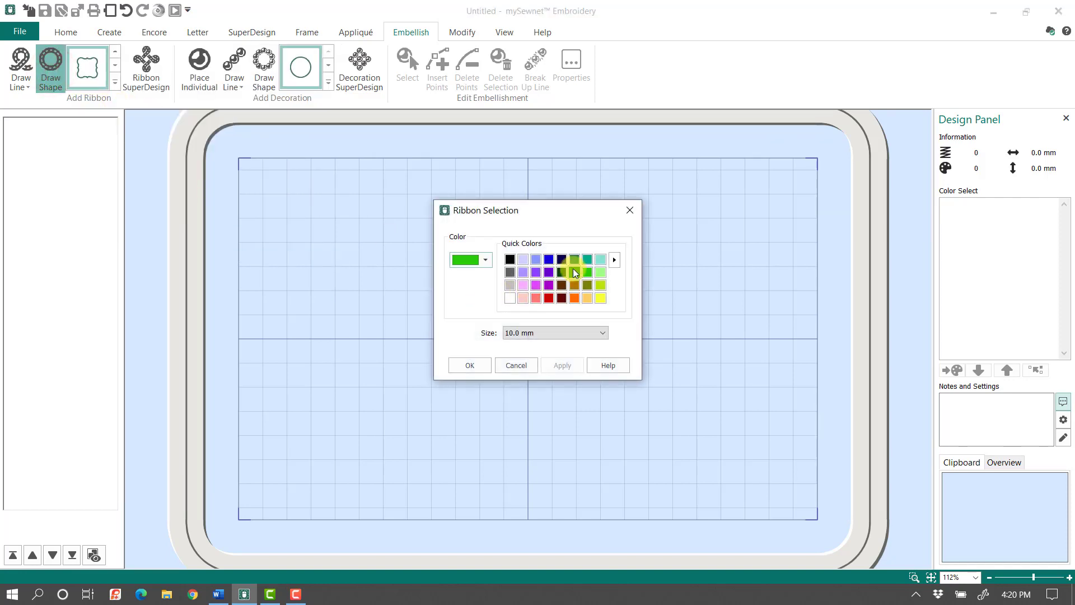
pyautogui.click(547, 288)
pyautogui.click(553, 331)
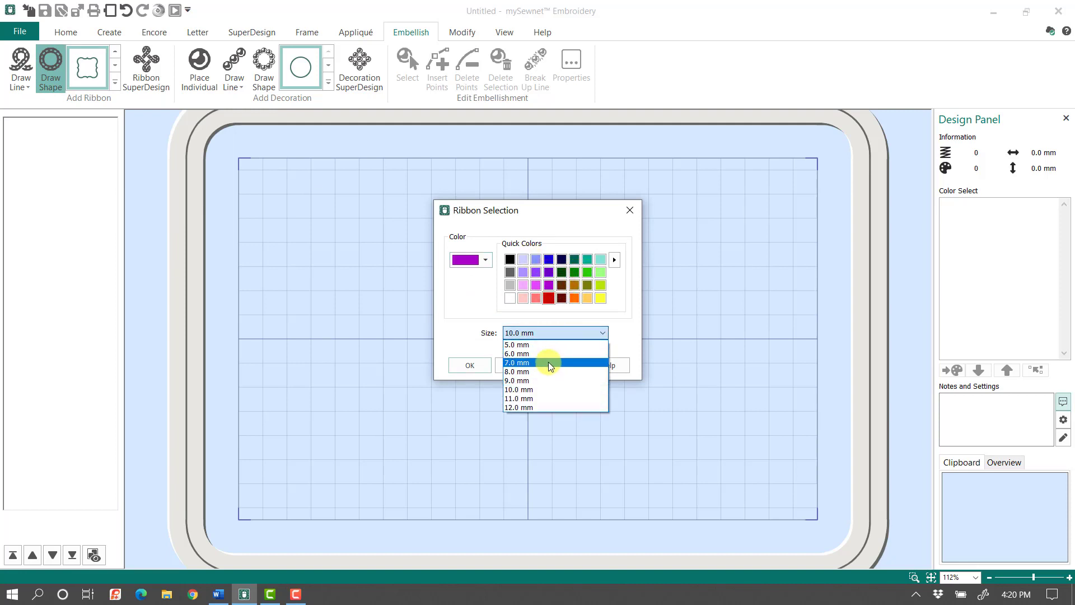
pyautogui.click(548, 362)
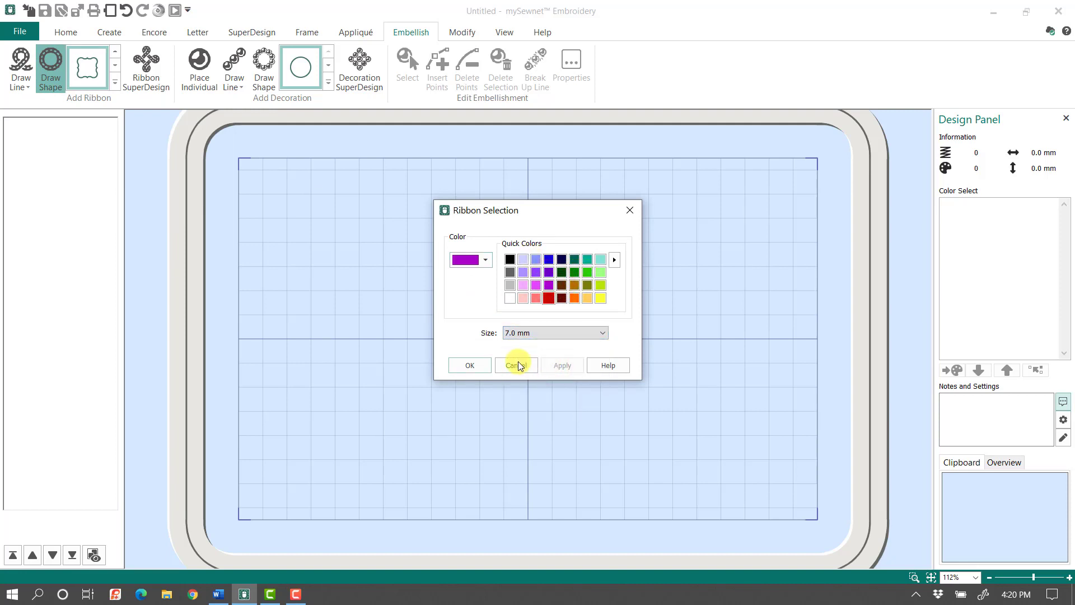
pyautogui.click(469, 365)
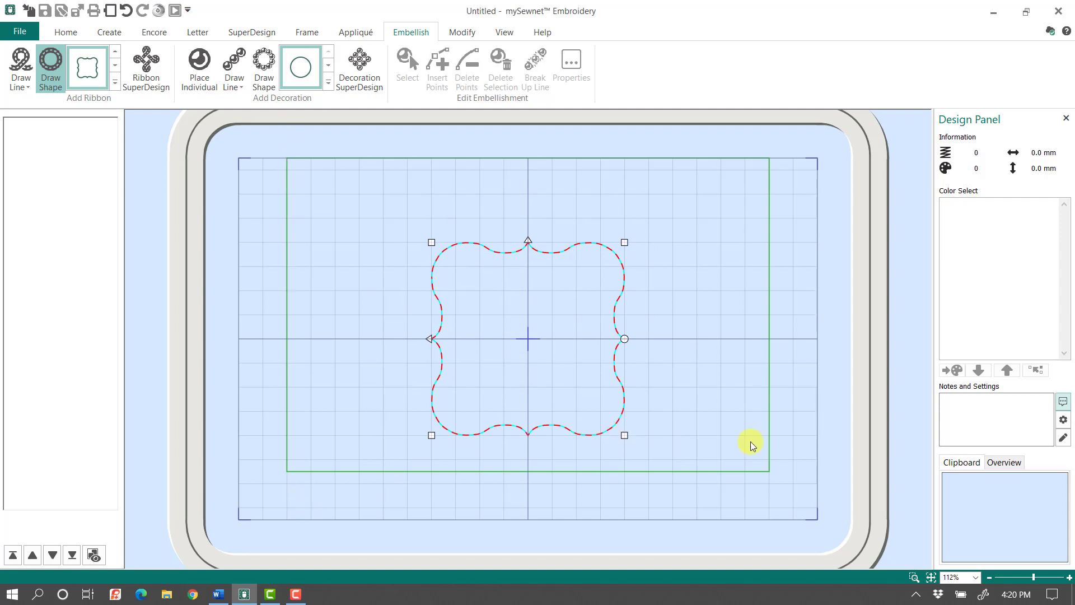
pyautogui.rightClick(558, 278)
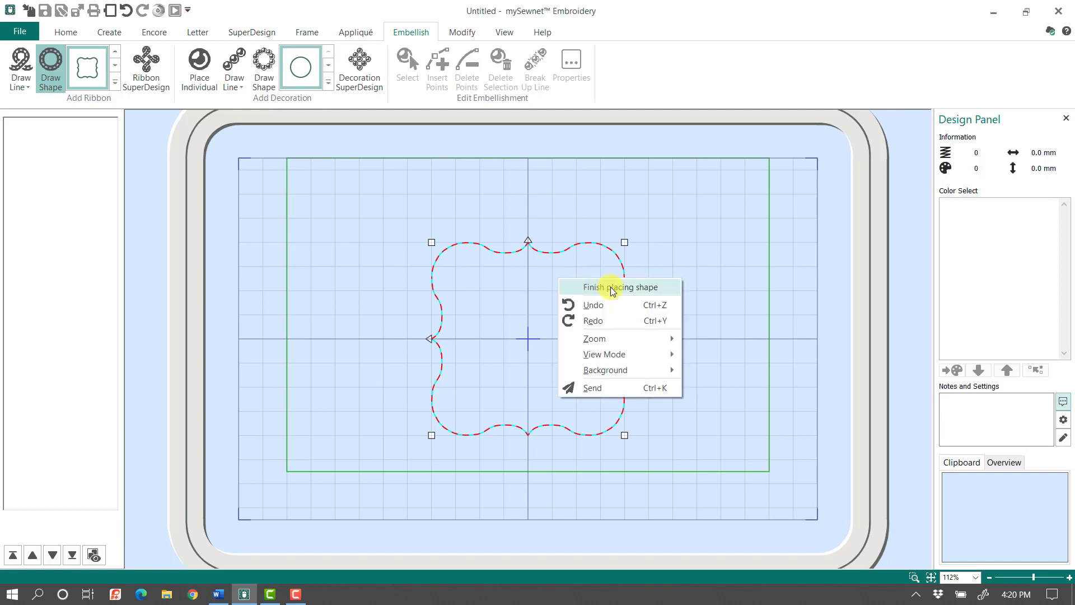
pyautogui.click(612, 288)
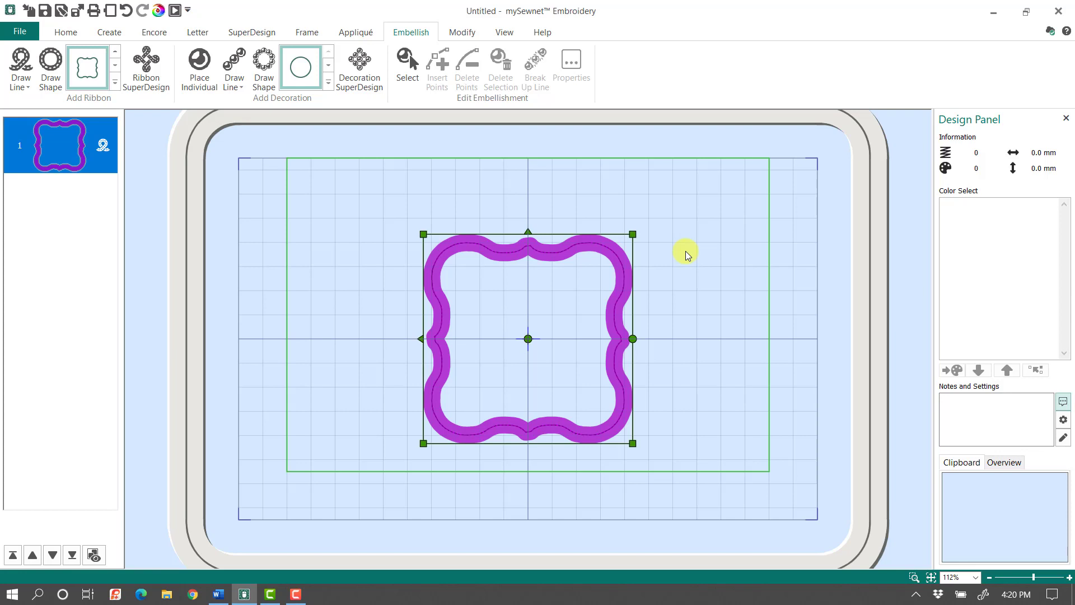
pyautogui.click(594, 240)
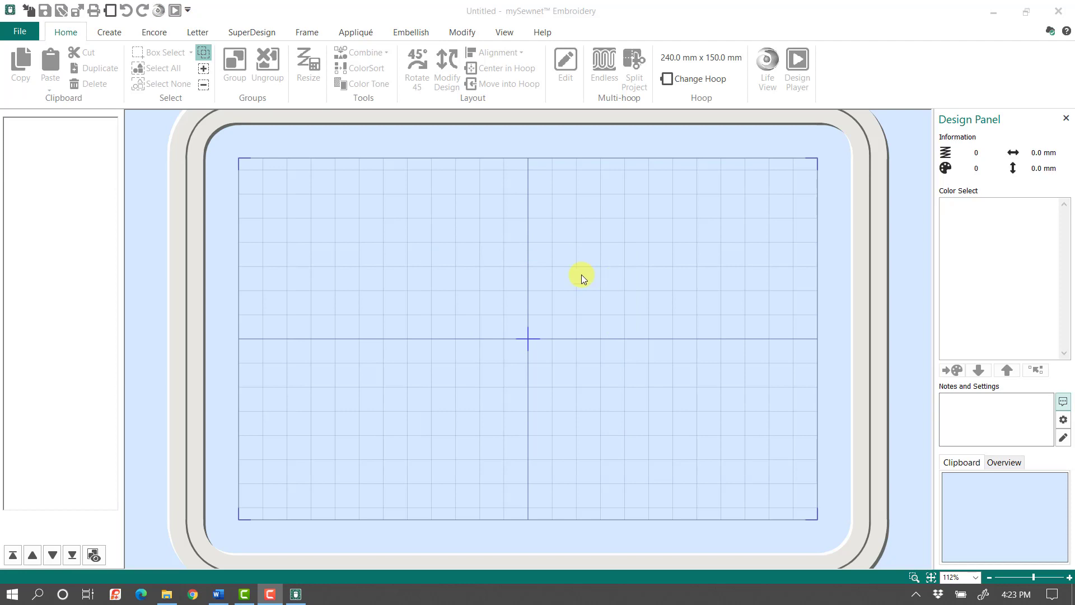
# - Open the Project-in-the-Hoop wizard and preview the Tree style in the Christmas Ornaments category
pyautogui.click(104, 33)
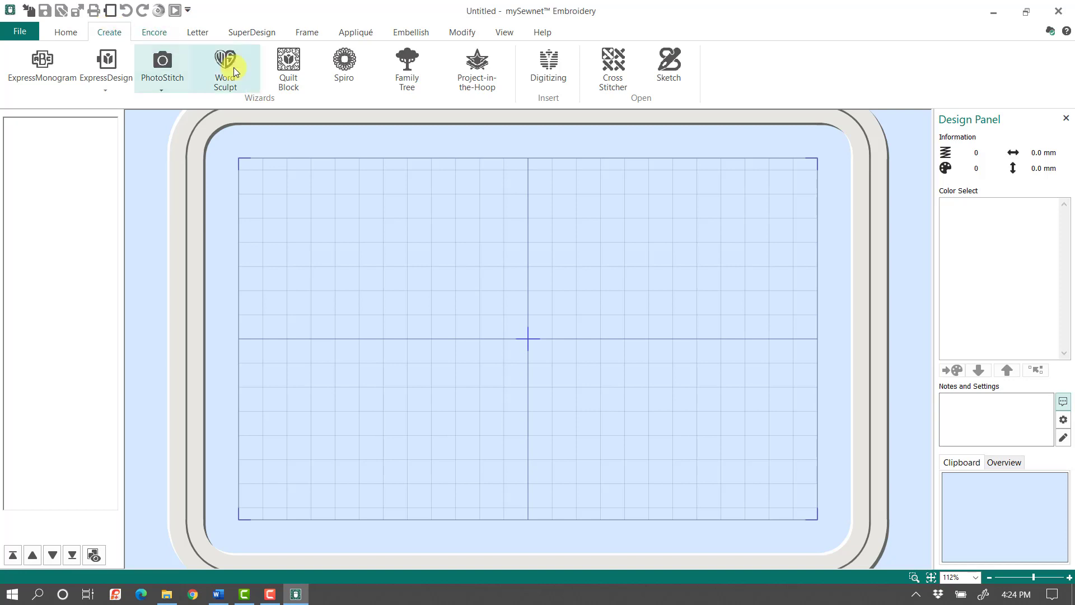
pyautogui.click(341, 76)
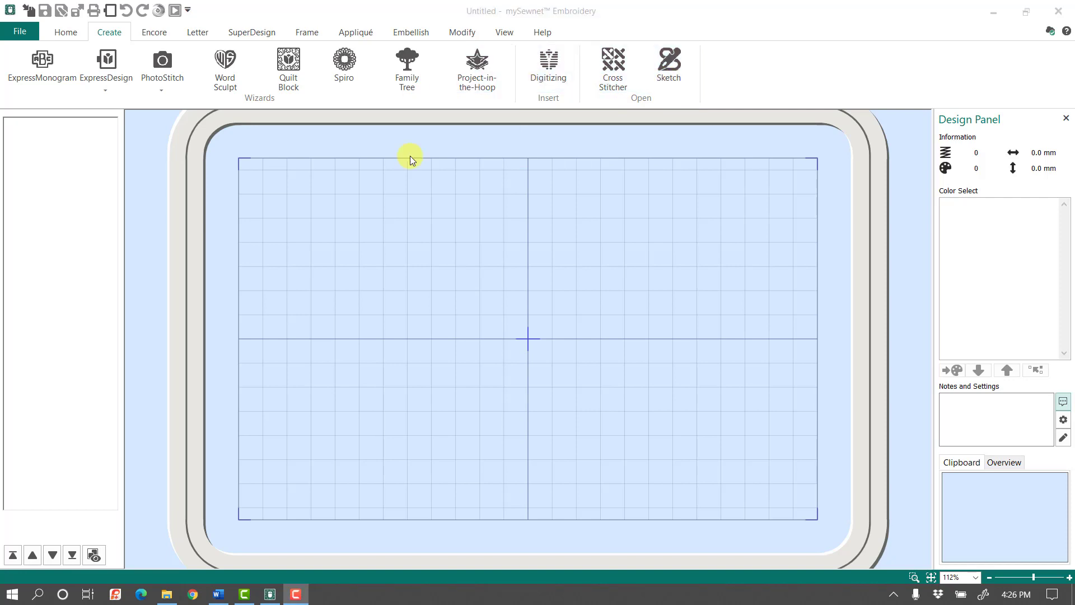
pyautogui.click(480, 75)
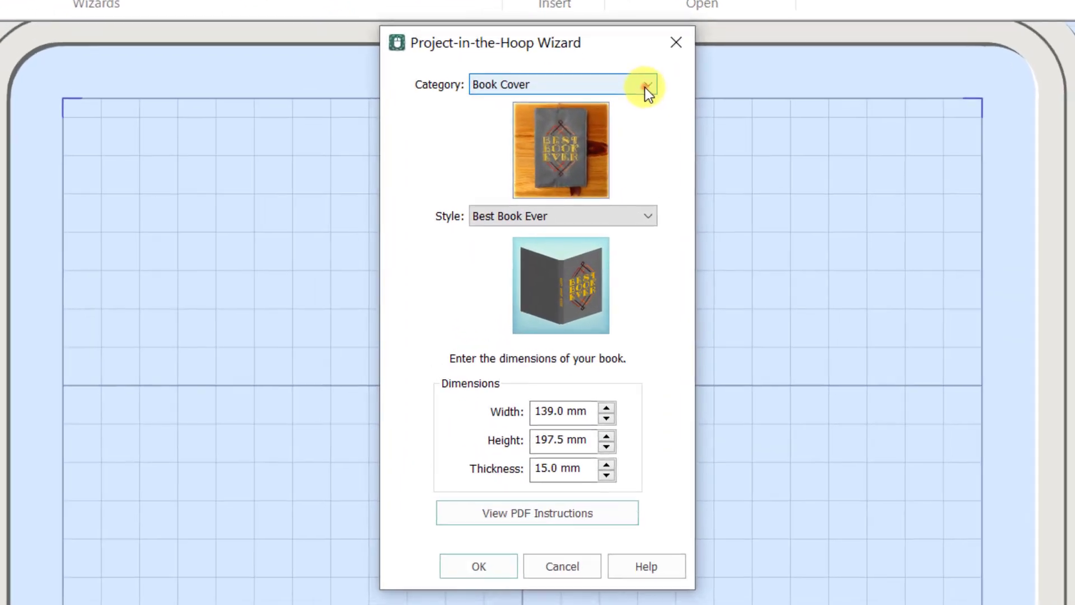
pyautogui.click(614, 138)
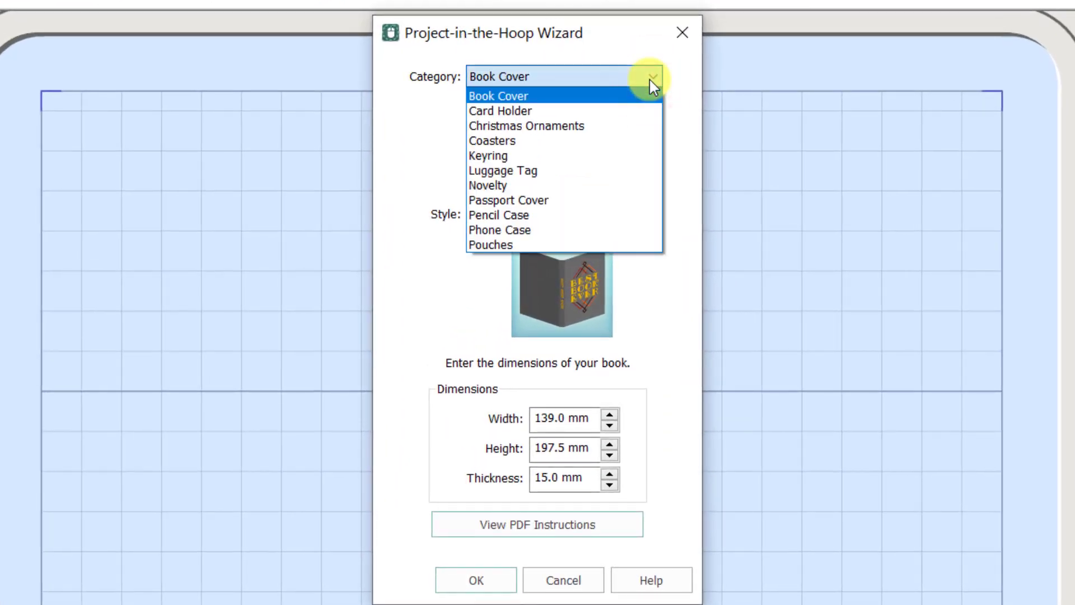
pyautogui.click(629, 126)
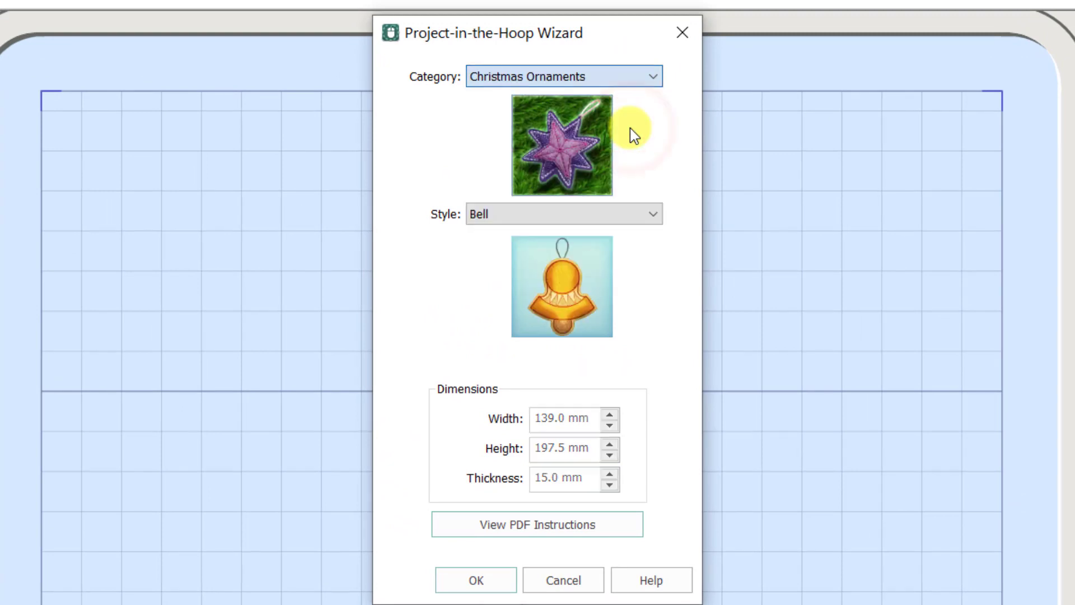
pyautogui.click(616, 217)
pyautogui.click(576, 368)
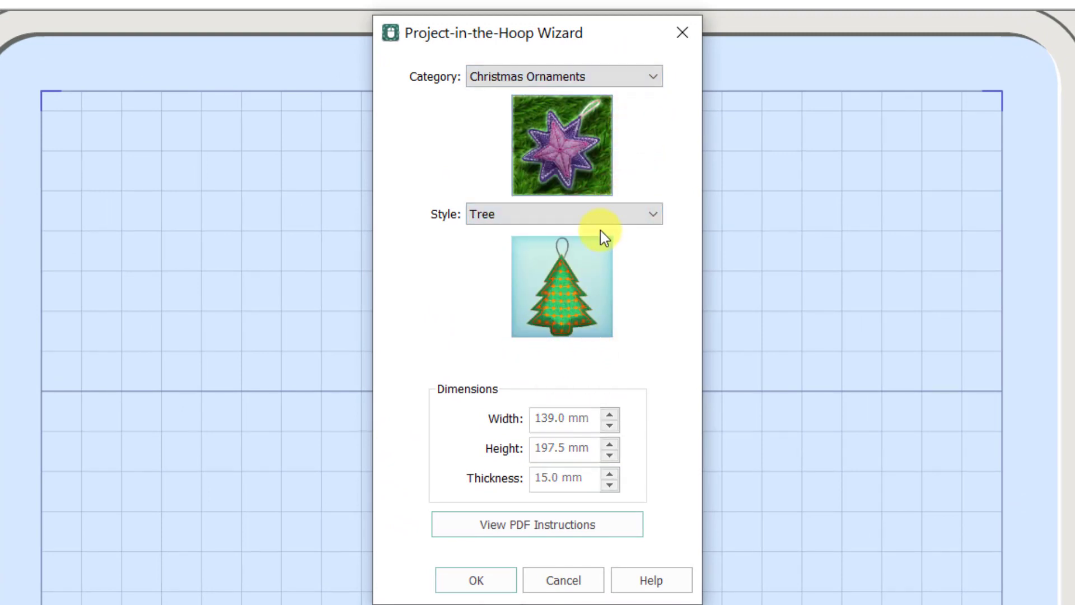
# - Switch the project category to Pencil Case and preview its styles, from Motifs Large through Scrolls Large and Swirls Small to Triangles Small
pyautogui.click(636, 72)
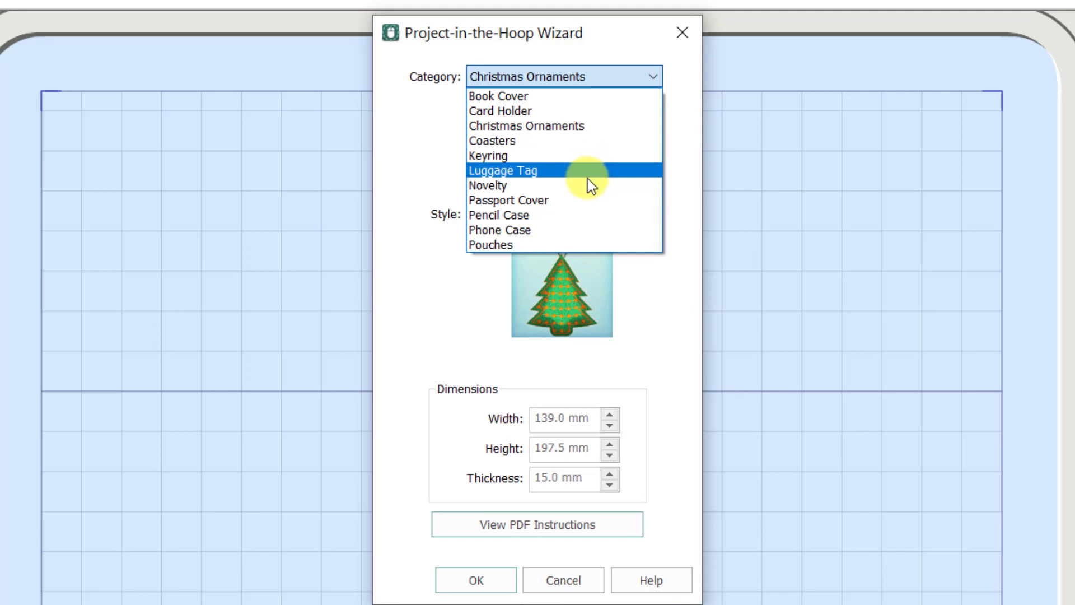
pyautogui.click(577, 222)
pyautogui.click(605, 216)
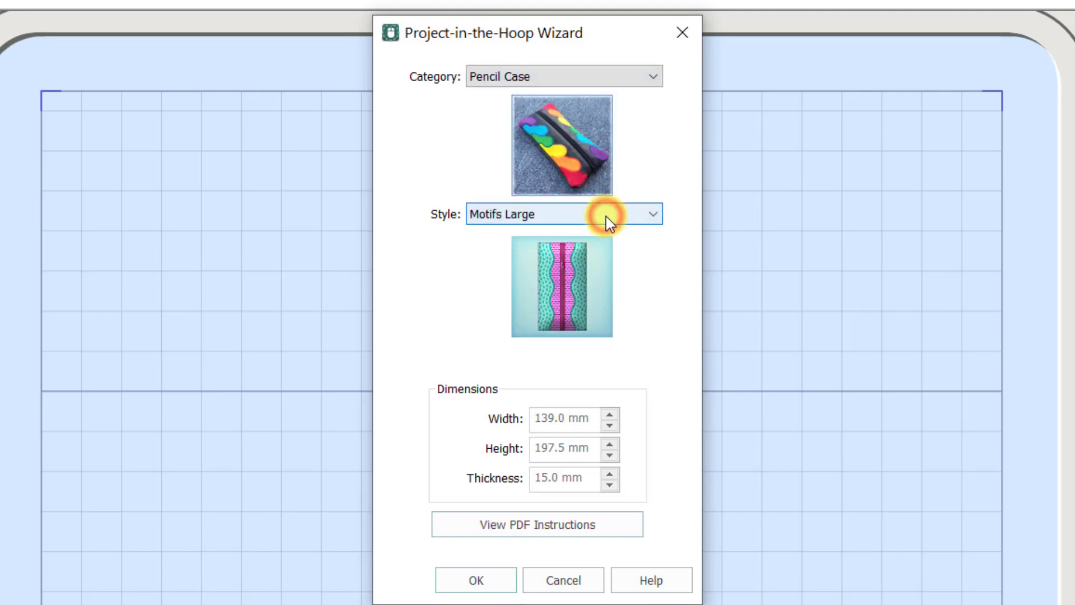
pyautogui.click(591, 313)
pyautogui.press('Down')
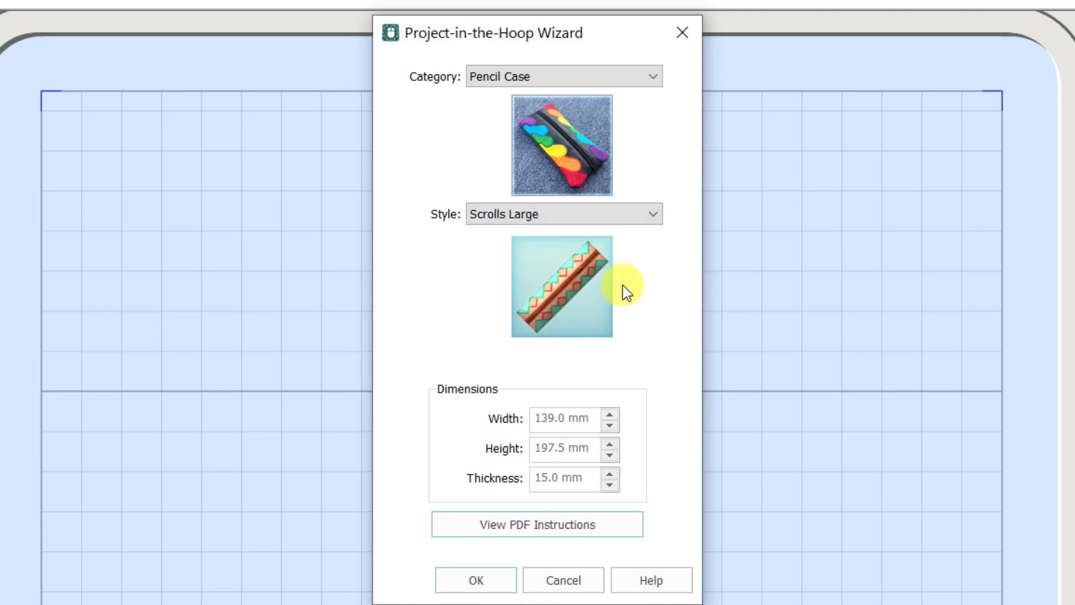
pyautogui.press('Down')
pyautogui.press('Down')
pyautogui.press('Down')
pyautogui.press('Down')
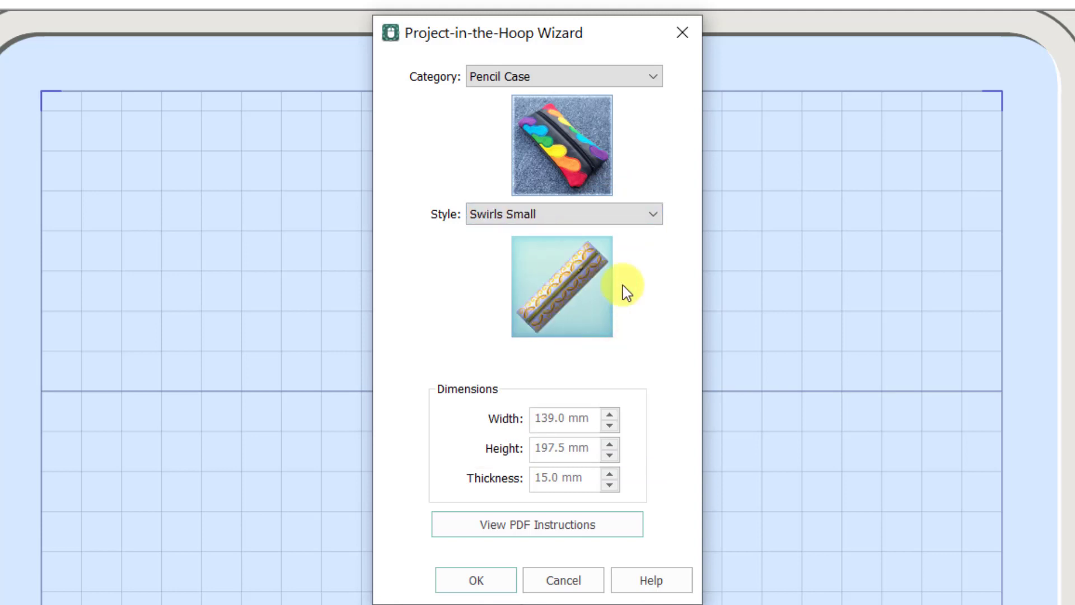
pyautogui.press('Down')
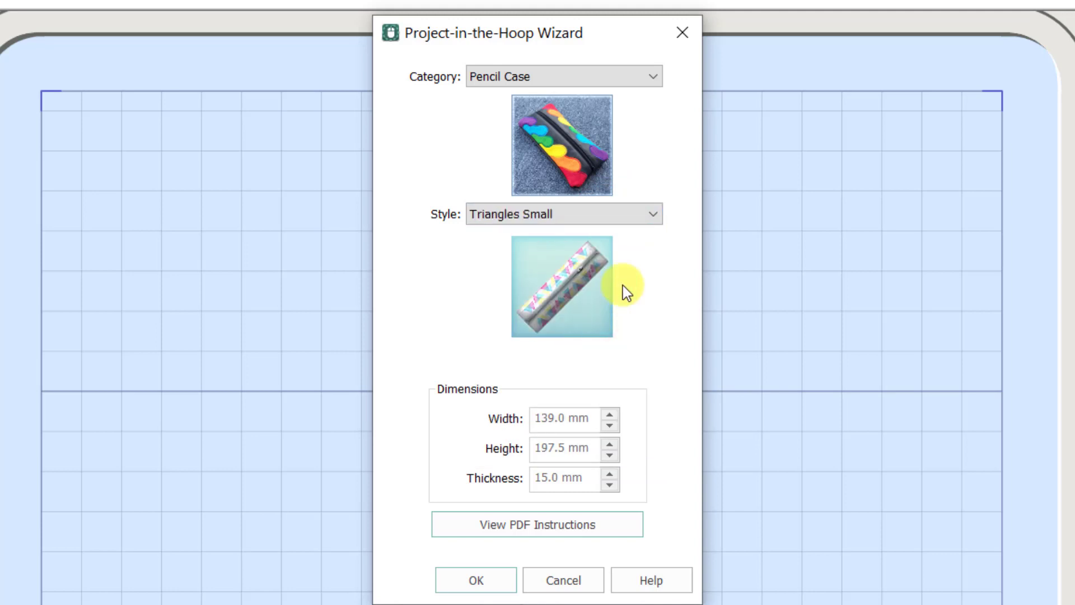
# - Switch the project category to Pouches and preview the Camera and Floppy styles
pyautogui.click(562, 83)
pyautogui.click(542, 243)
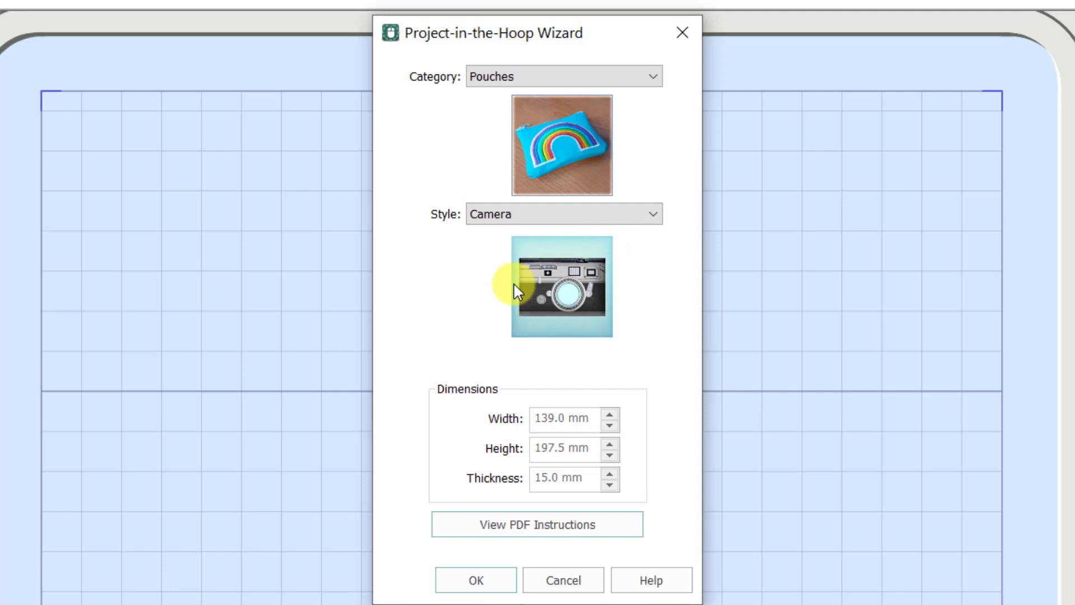
pyautogui.click(583, 222)
pyautogui.click(574, 254)
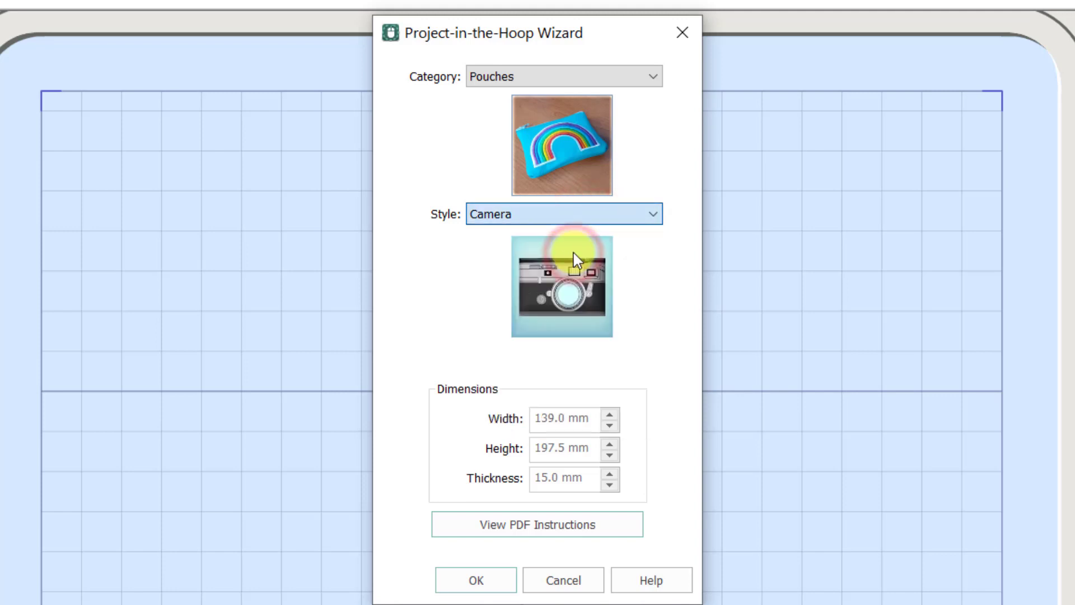
pyautogui.click(627, 214)
pyautogui.click(615, 249)
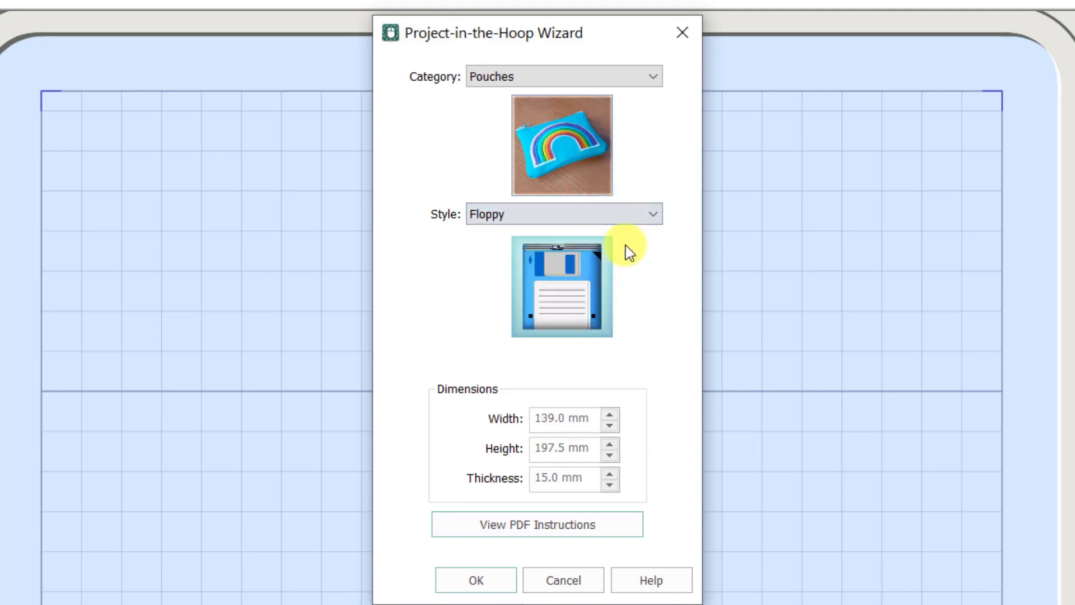
# - Preview the Rainbow, Sewing Machine and Vintage Machine pouch styles and look over the available blank pouch sizes
pyautogui.click(653, 214)
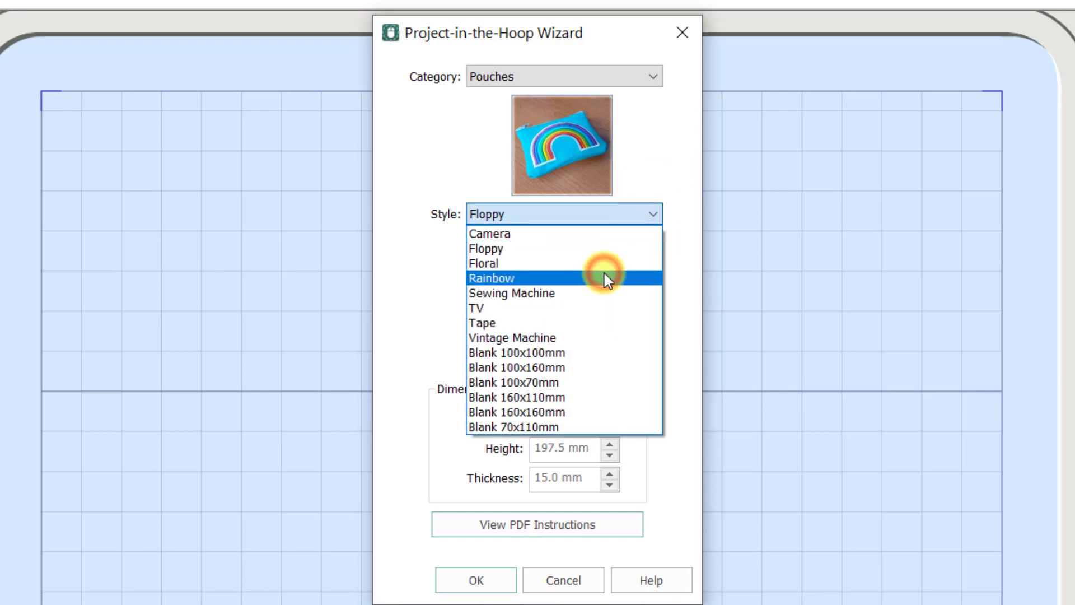
pyautogui.click(603, 277)
pyautogui.click(630, 221)
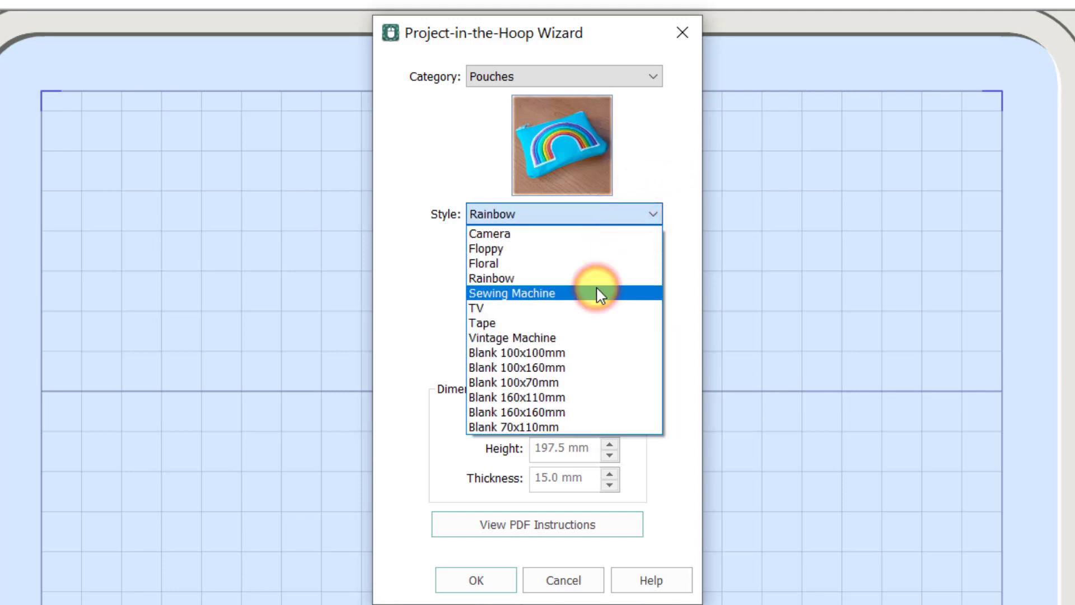
pyautogui.click(596, 291)
pyautogui.click(623, 220)
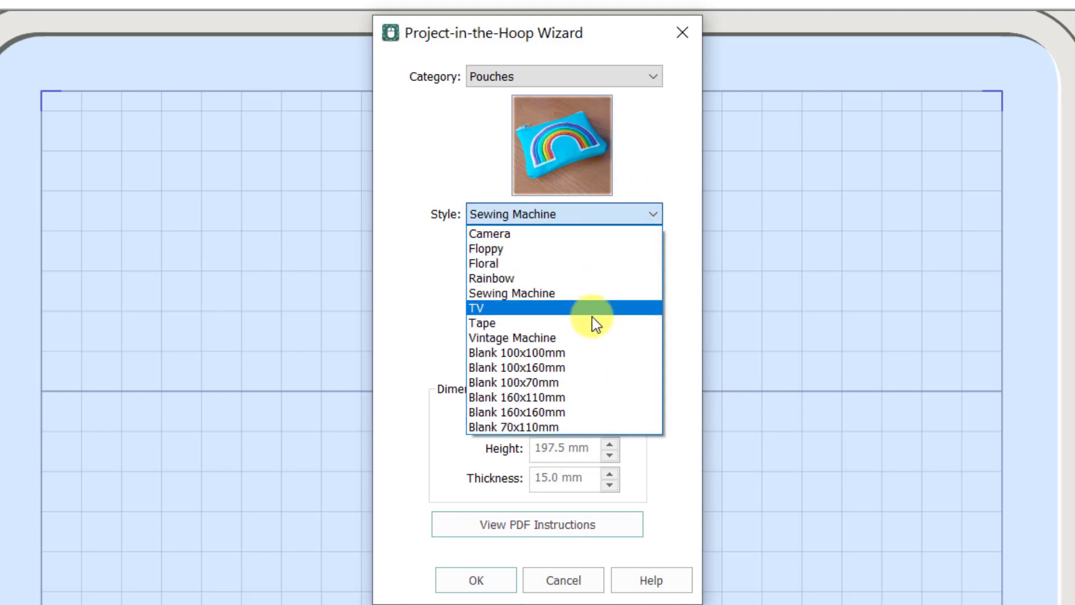
pyautogui.click(586, 337)
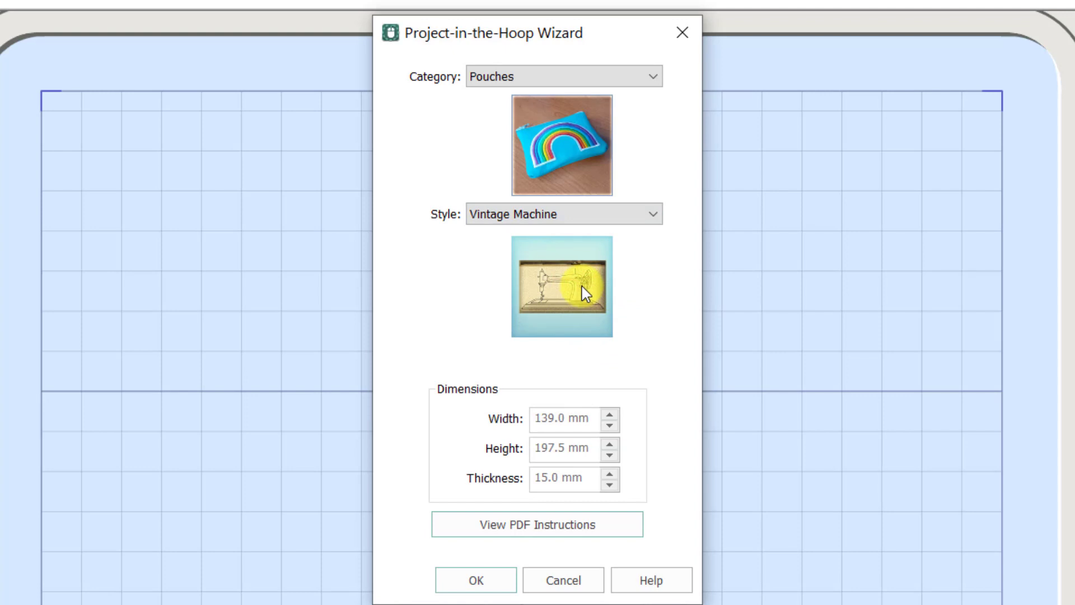
pyautogui.click(566, 214)
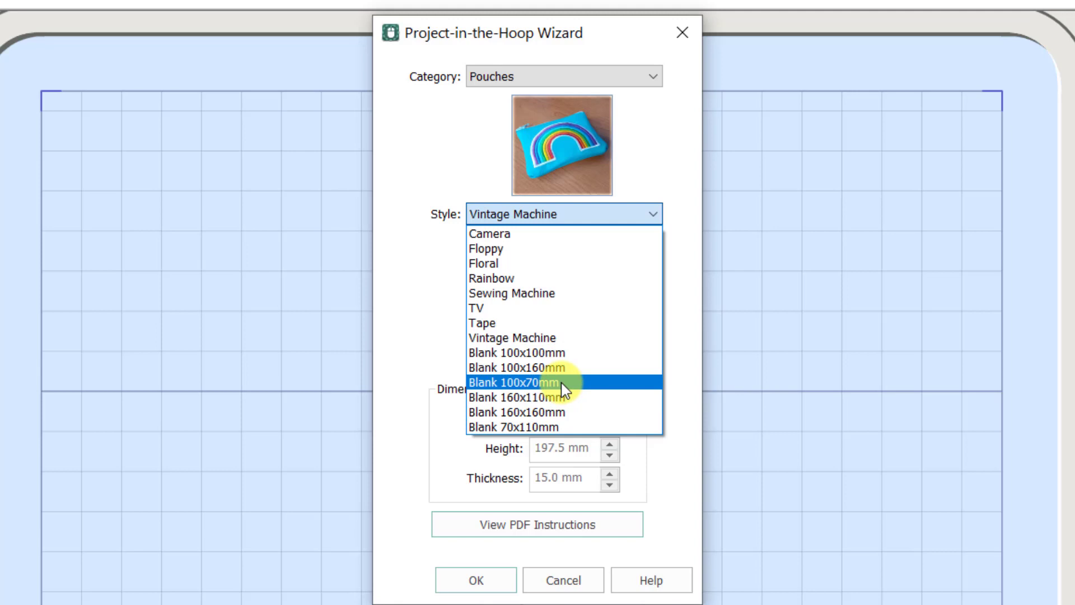
pyautogui.click(566, 86)
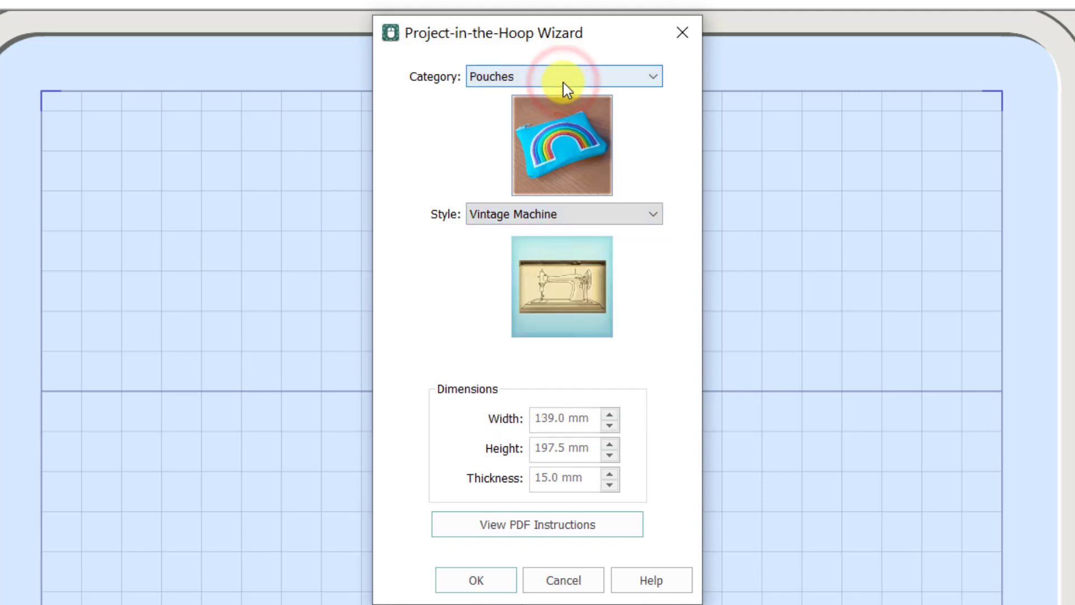
# - Set the project category to Coasters and preview the Hexagon Arrow and Hexagon Slanted styles
pyautogui.click(543, 78)
pyautogui.click(549, 139)
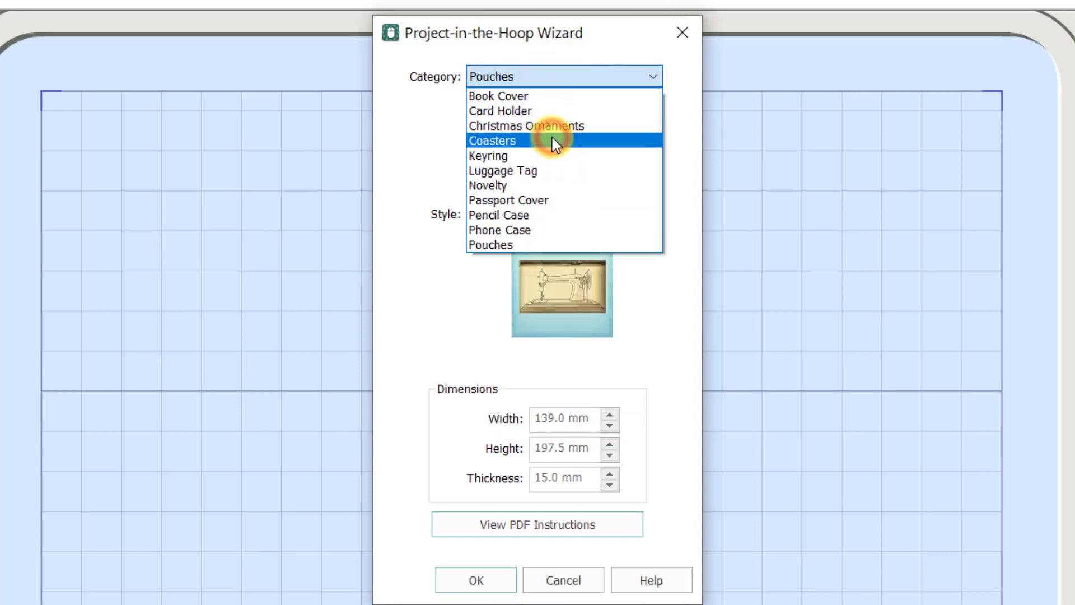
pyautogui.click(628, 217)
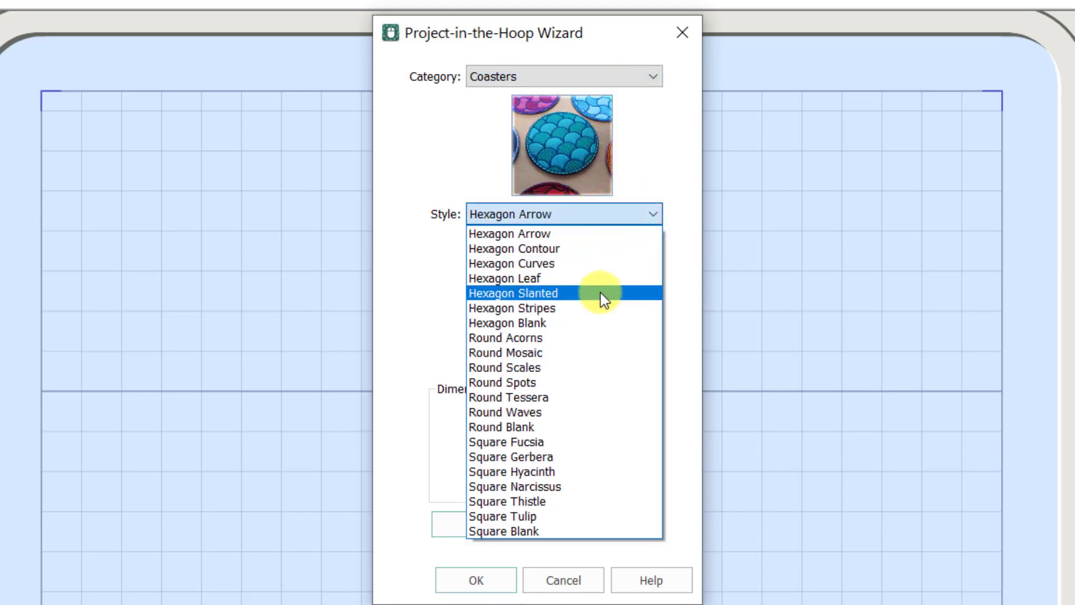
pyautogui.click(581, 322)
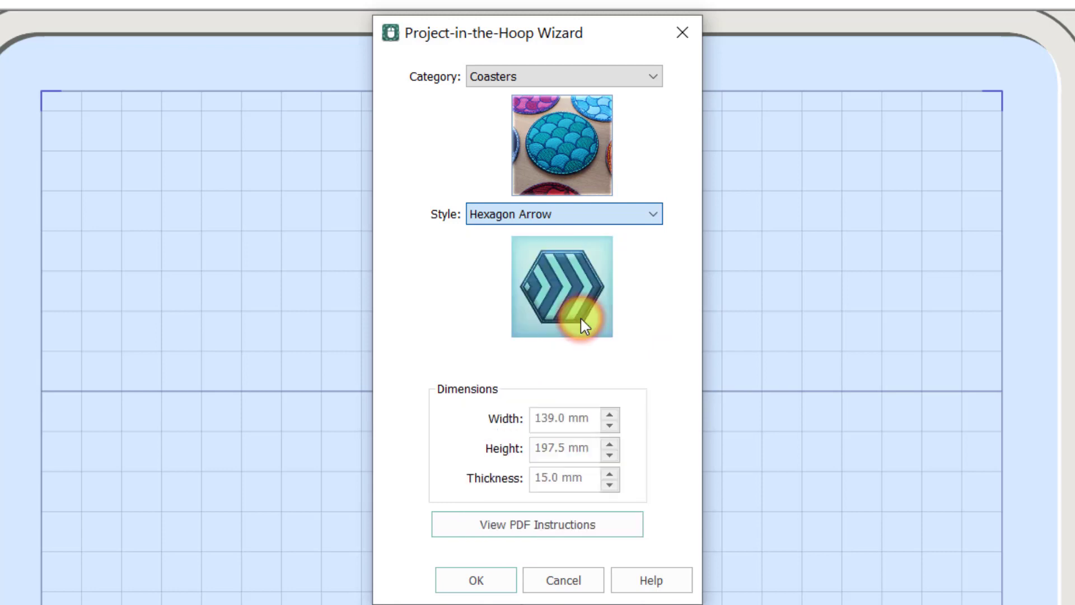
pyautogui.click(592, 218)
pyautogui.click(580, 291)
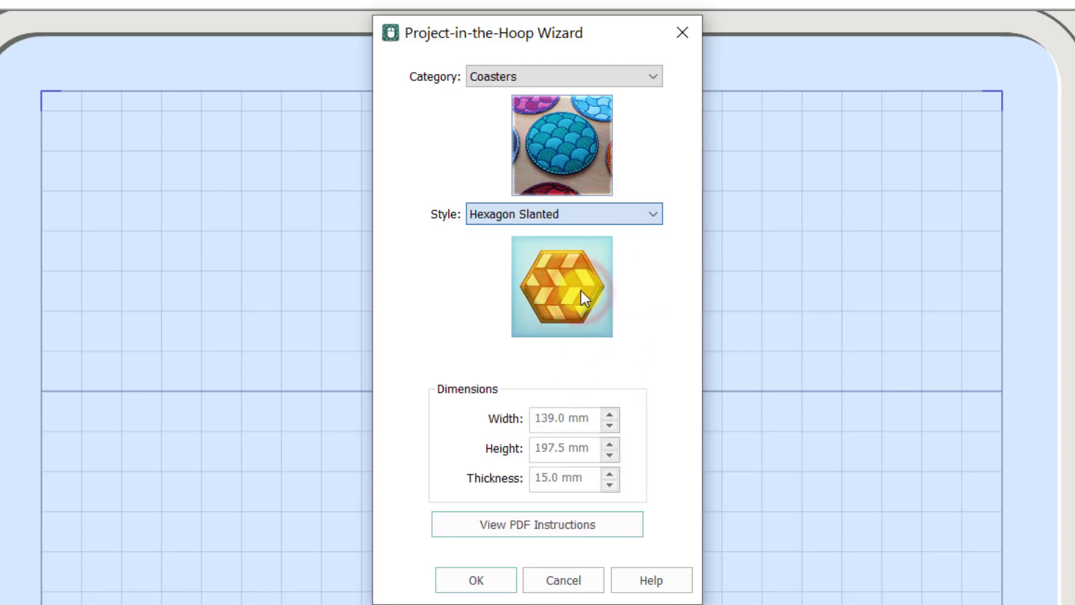
# - Browse the remaining coaster styles, going through the hexagon, round and square designs up to Square Thistle
pyautogui.press('Down')
pyautogui.press('Down')
pyautogui.press('Down')
pyautogui.press('Down')
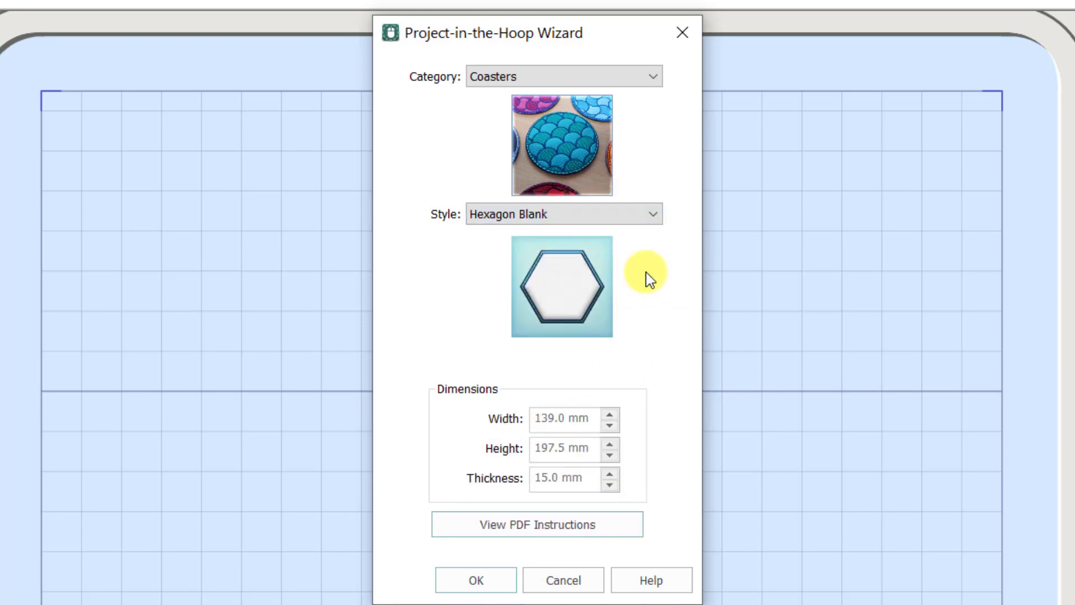
pyautogui.press('Down')
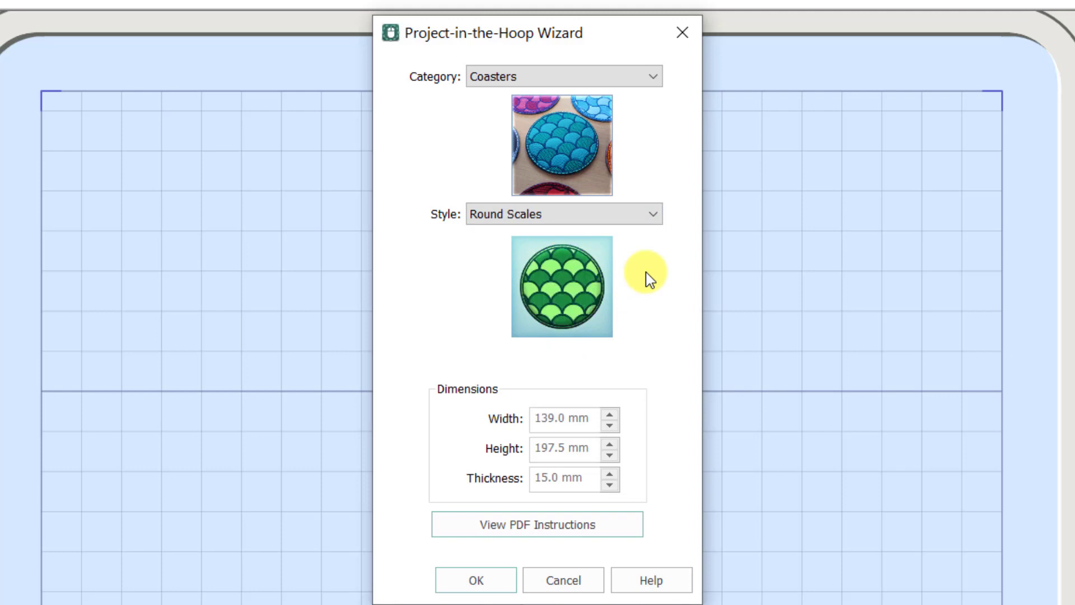
pyautogui.press('Down')
pyautogui.press('Down')
pyautogui.press('Down')
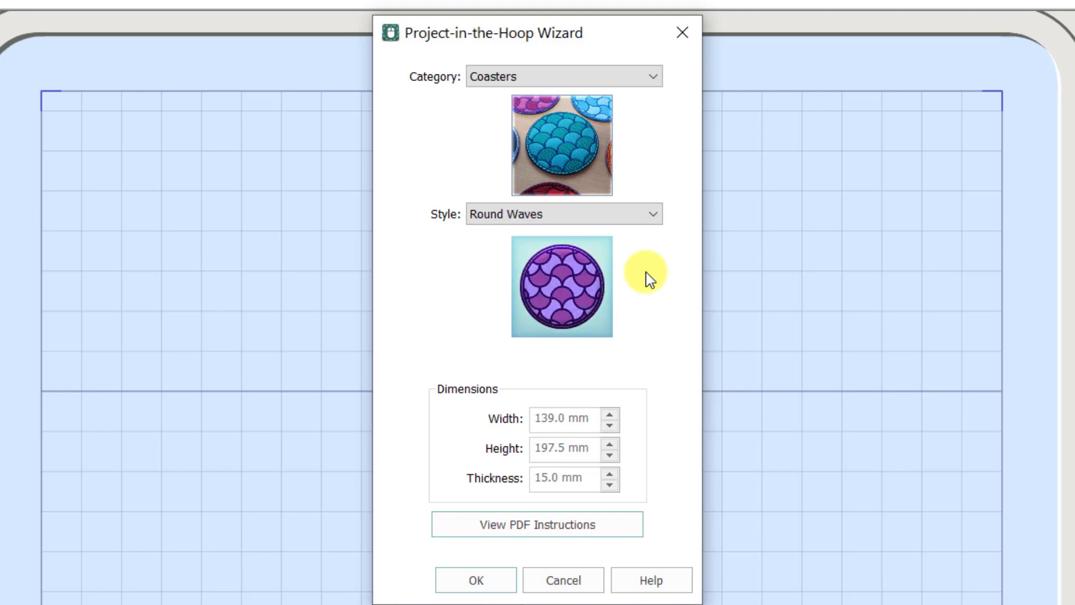
pyautogui.press('Down')
pyautogui.press('Down')
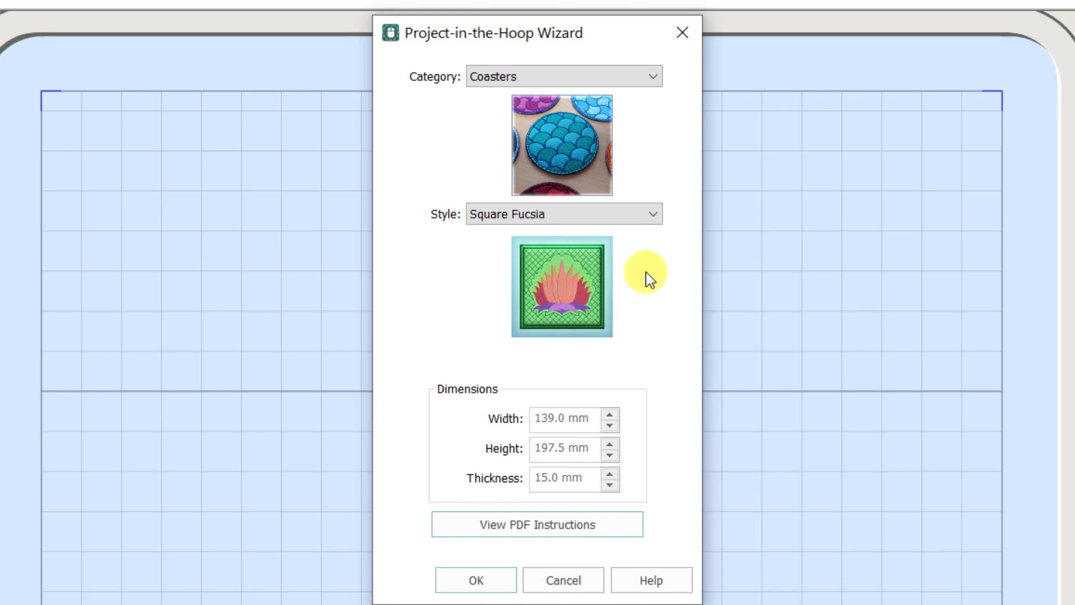
pyautogui.press('Up')
pyautogui.press('Up')
pyautogui.press('Down')
pyautogui.press('Down')
pyautogui.press('Down')
pyautogui.press('Down')
pyautogui.press('Down')
pyautogui.press('Down')
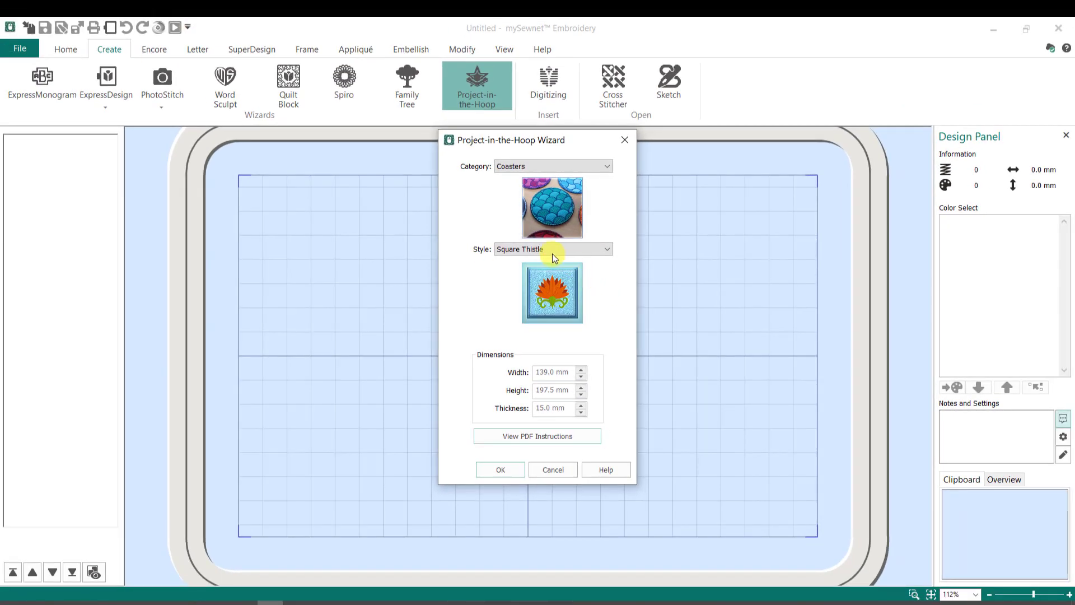
# - Choose the Hexagon Blank coaster style and insert the project into the hoop
pyautogui.click(546, 252)
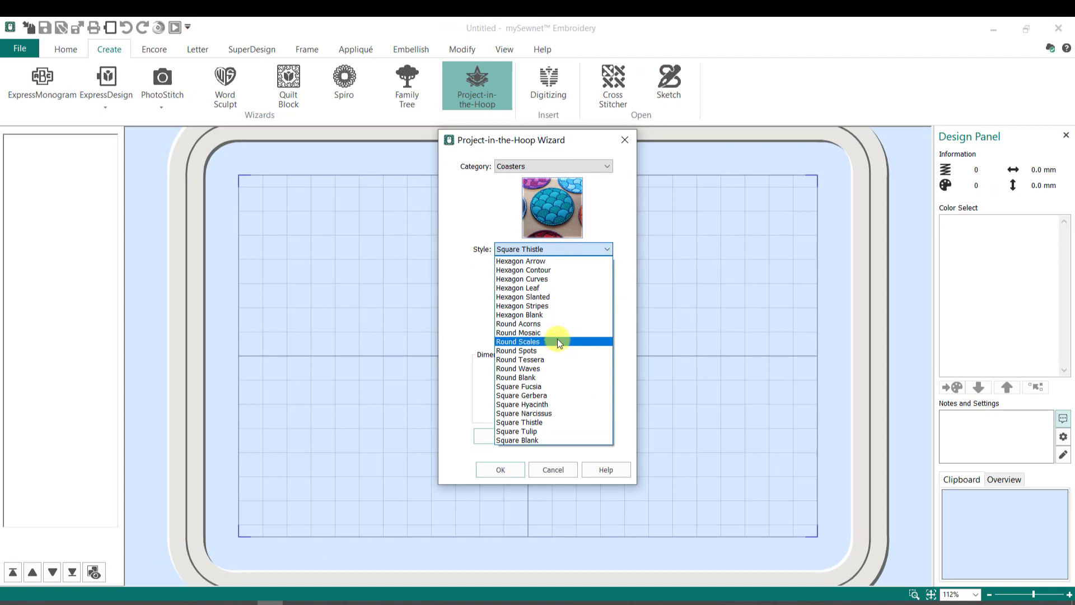
pyautogui.click(558, 313)
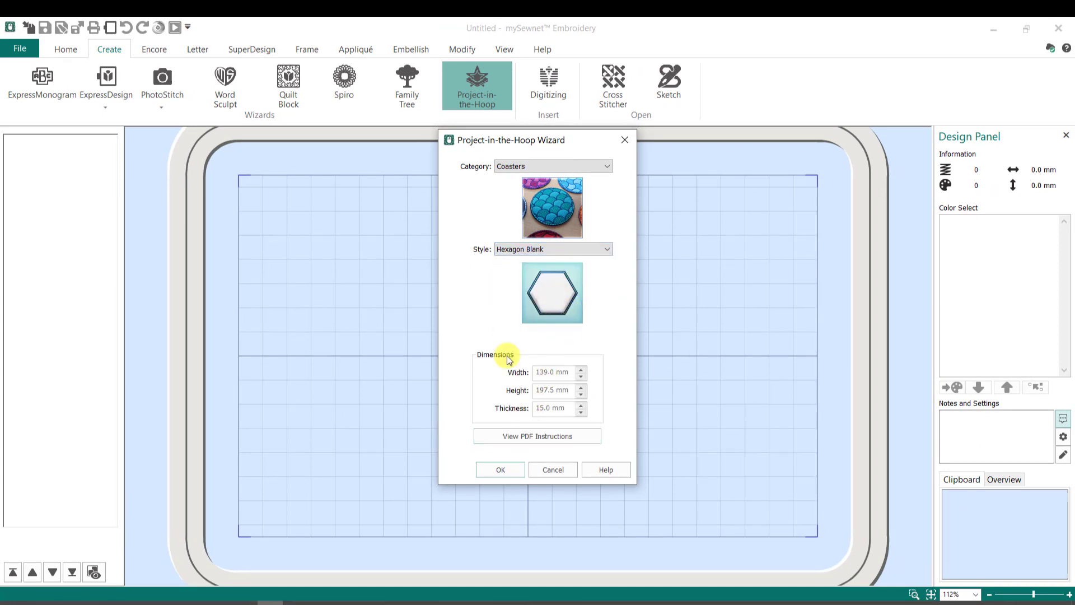
pyautogui.click(501, 469)
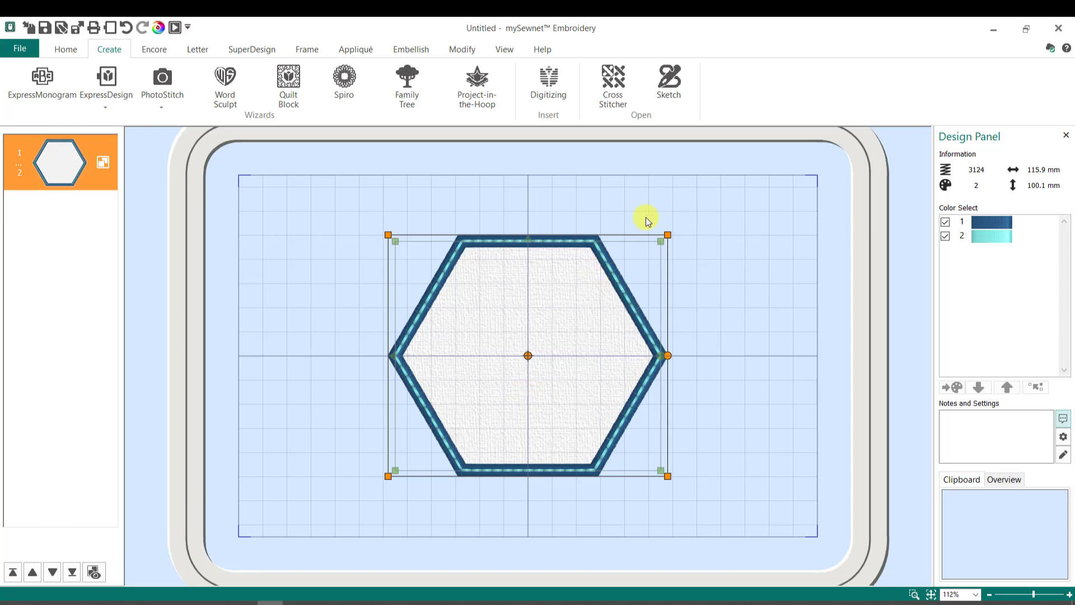
# - Ungroup the hexagon coaster and select its dark blue bordered part and its light turquoise outline in turn
pyautogui.click(65, 51)
pyautogui.click(269, 93)
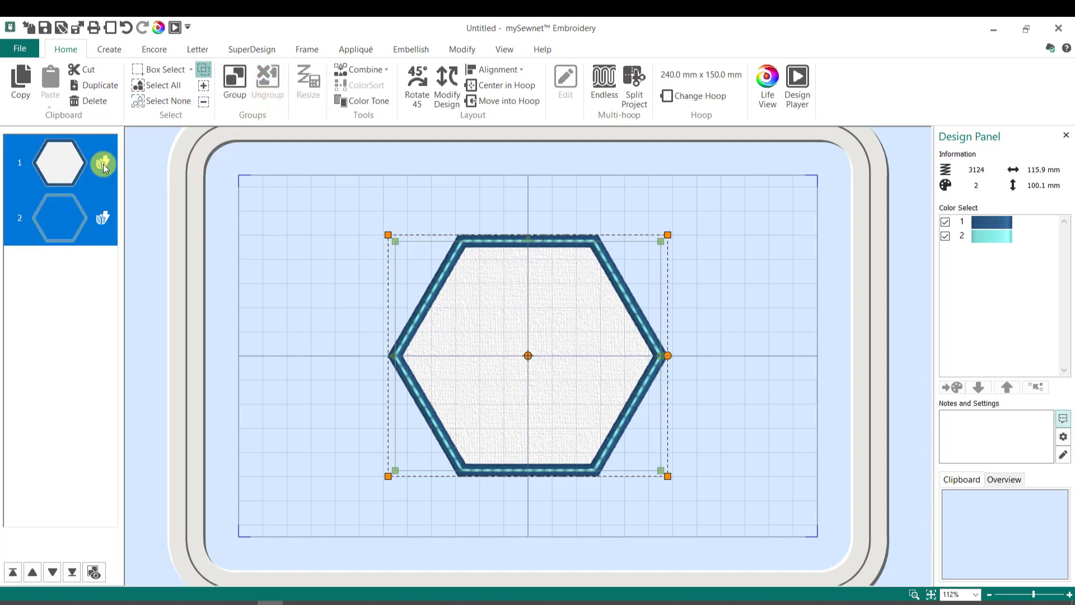
pyautogui.click(77, 161)
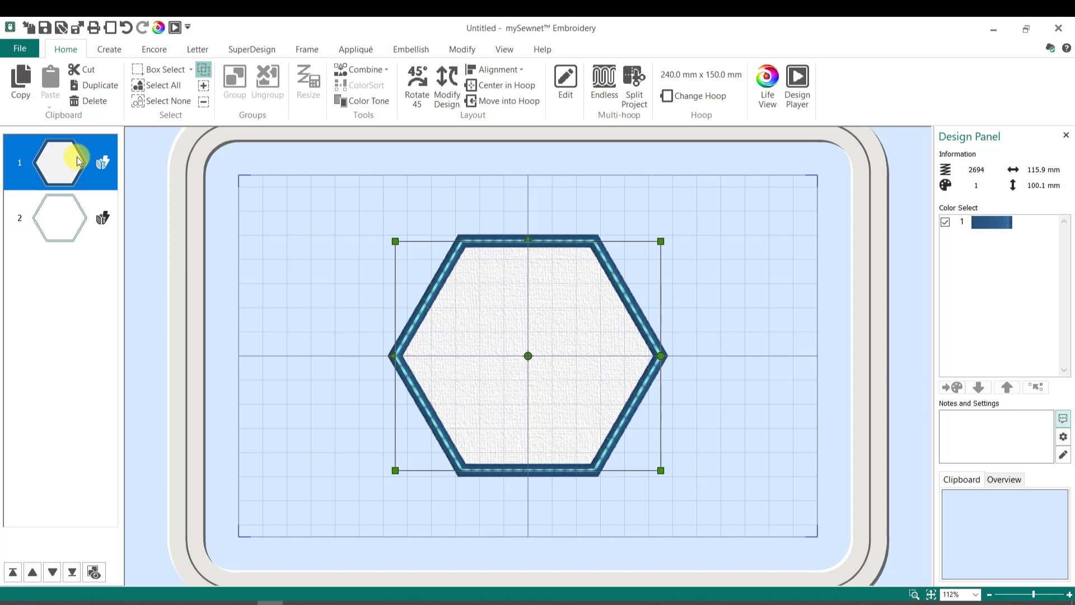
pyautogui.click(61, 212)
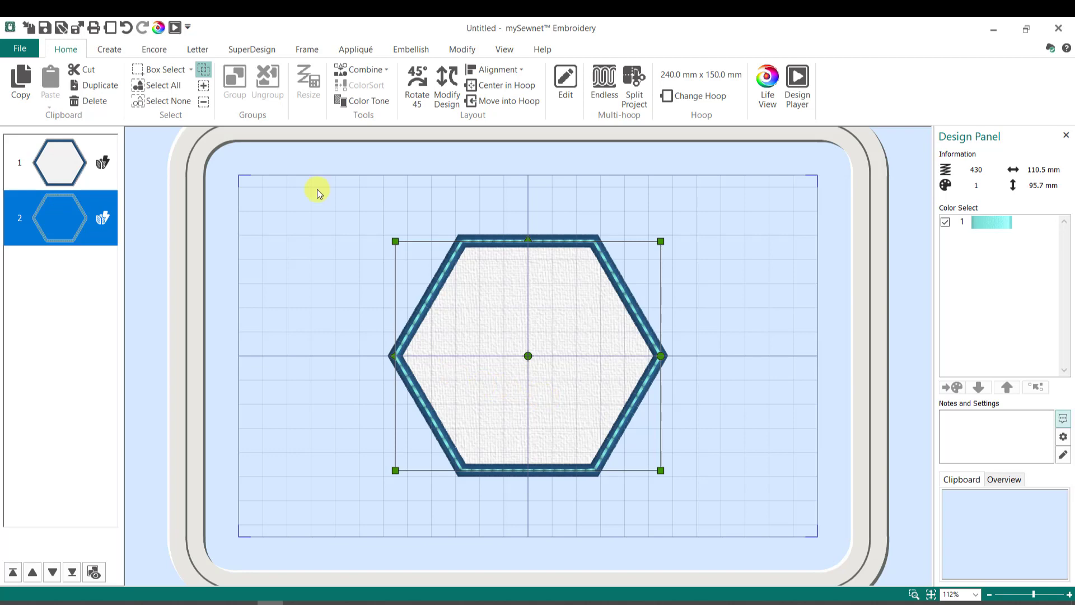
# - Choose the Rosemary 2C 45-120mm font from the Wild West category for lettering
pyautogui.click(203, 52)
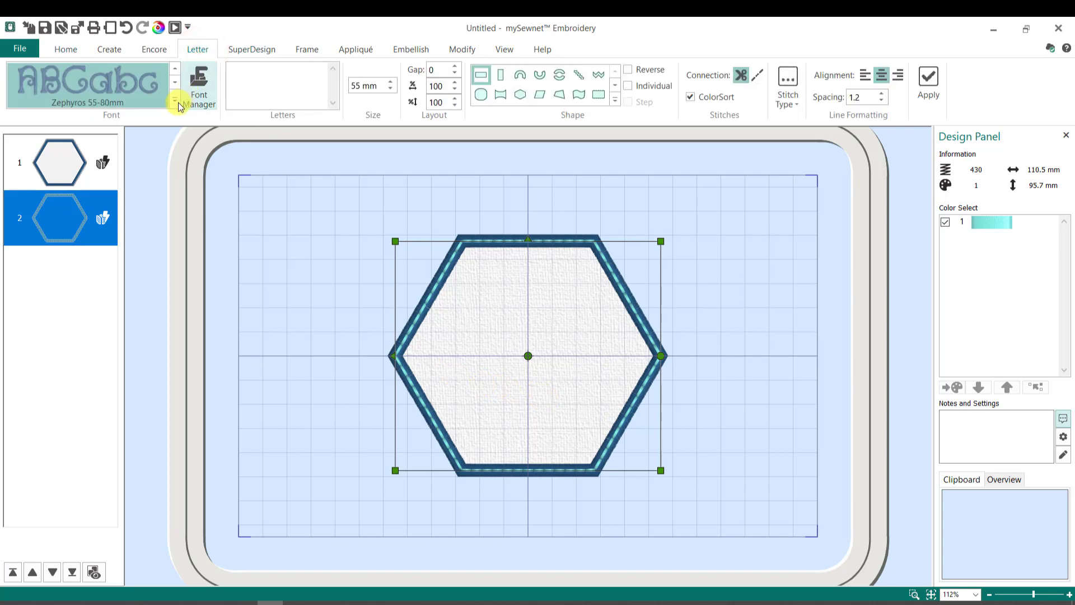
pyautogui.click(174, 99)
pyautogui.moveTo(497, 302); pyautogui.dragTo(492, 428)
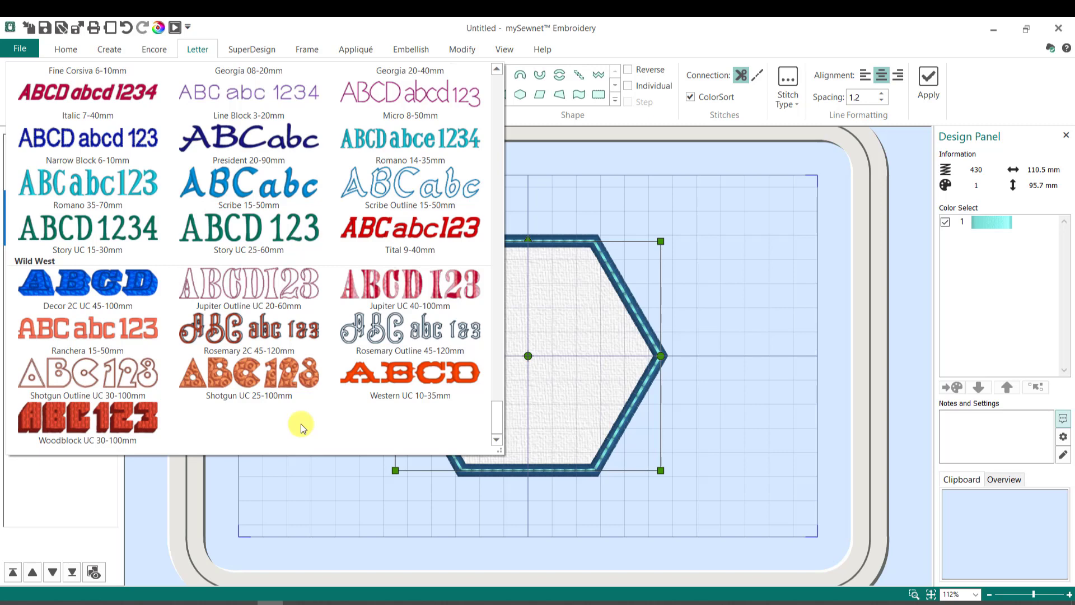
pyautogui.click(275, 333)
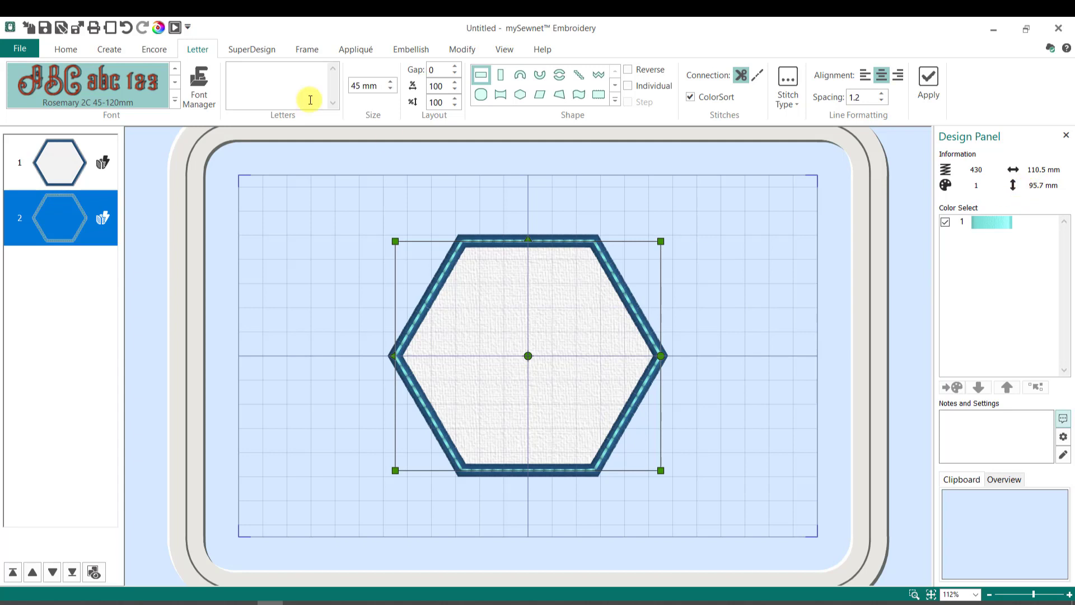
# - Create the letter P at a size of 70 mm
pyautogui.click(283, 76)
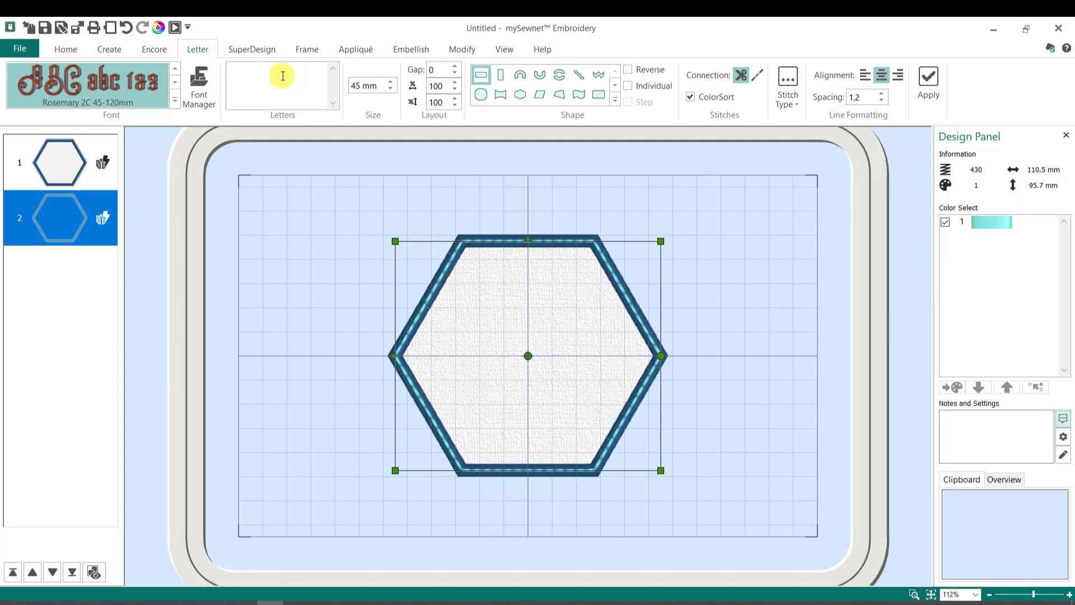
pyautogui.write('P')
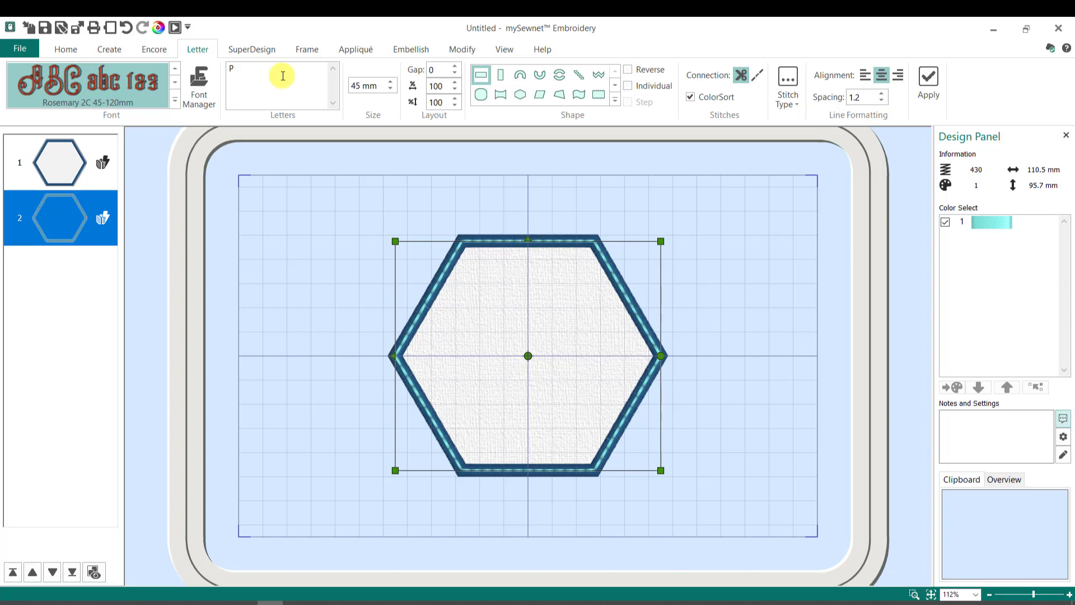
pyautogui.click(371, 85)
pyautogui.write('70')
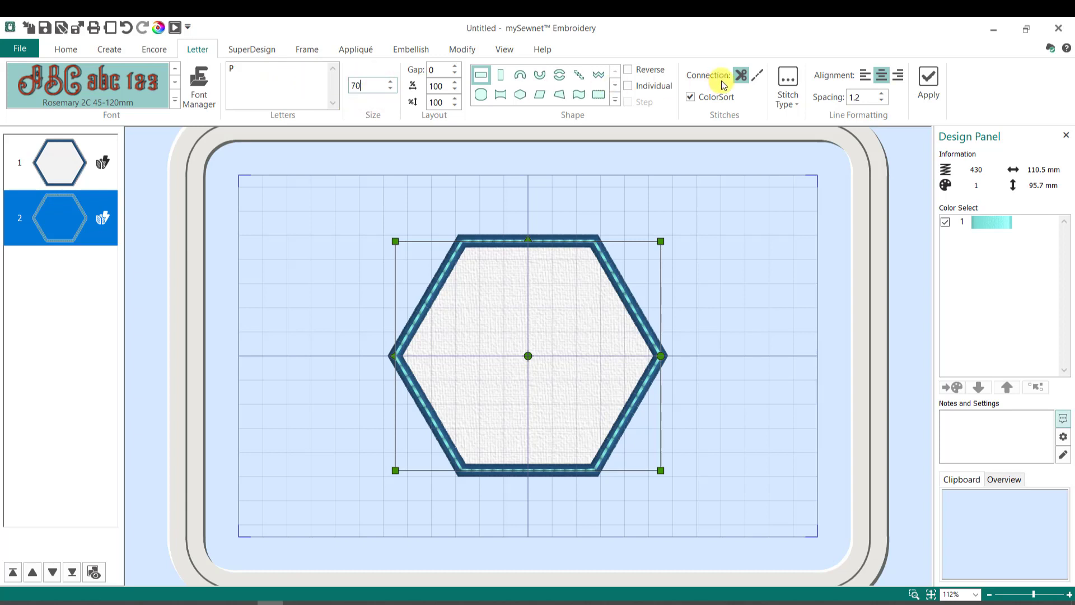
pyautogui.click(929, 84)
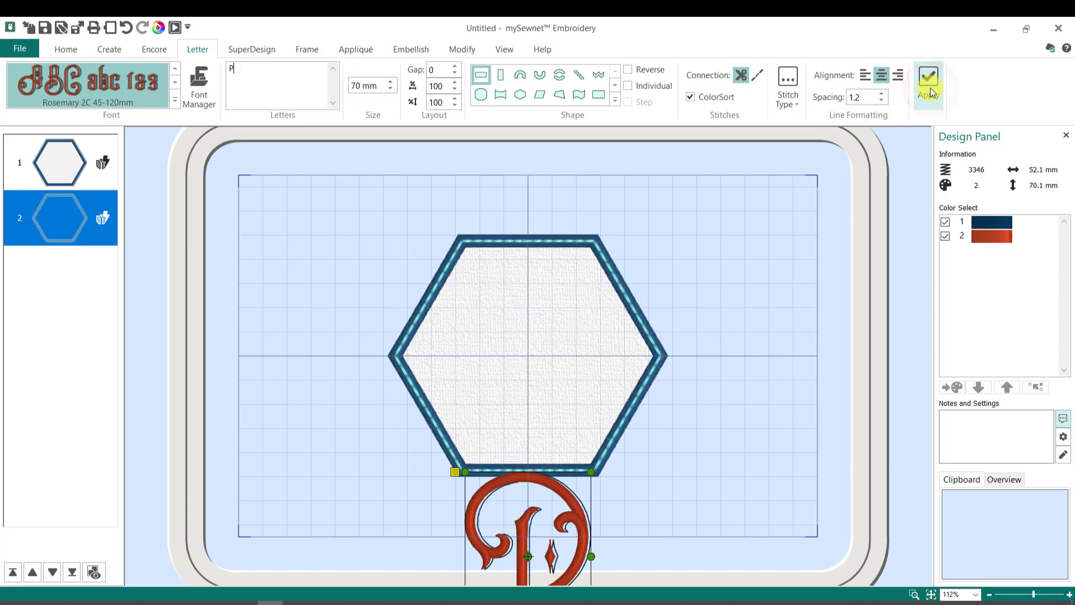
# - Move the letter P to the centre of the hexagon and place it earlier in the stitching order
pyautogui.moveTo(565, 526); pyautogui.dragTo(561, 347)
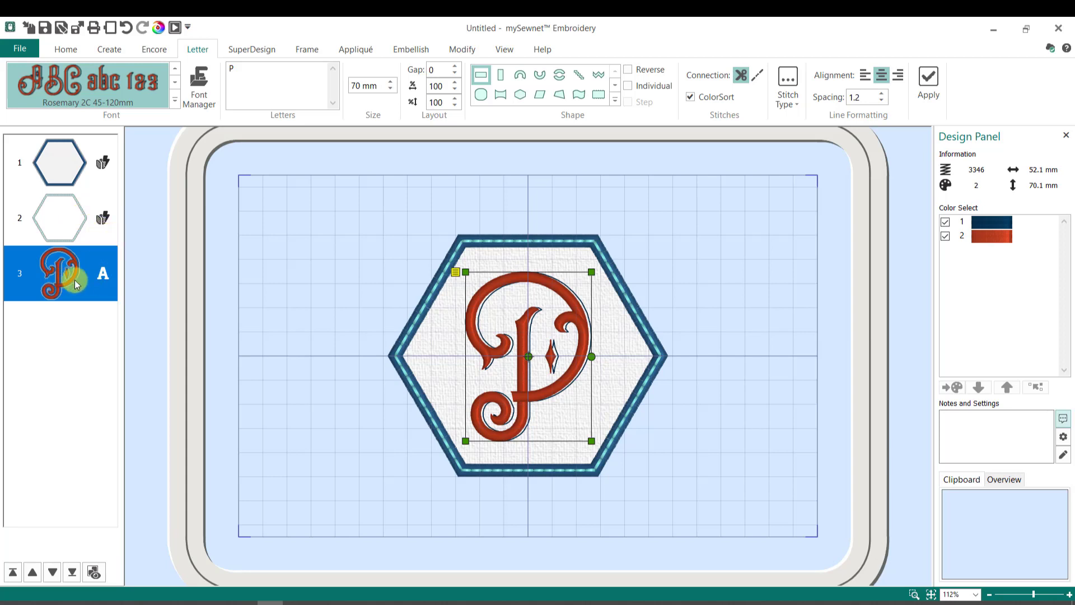
pyautogui.moveTo(86, 279); pyautogui.dragTo(86, 206)
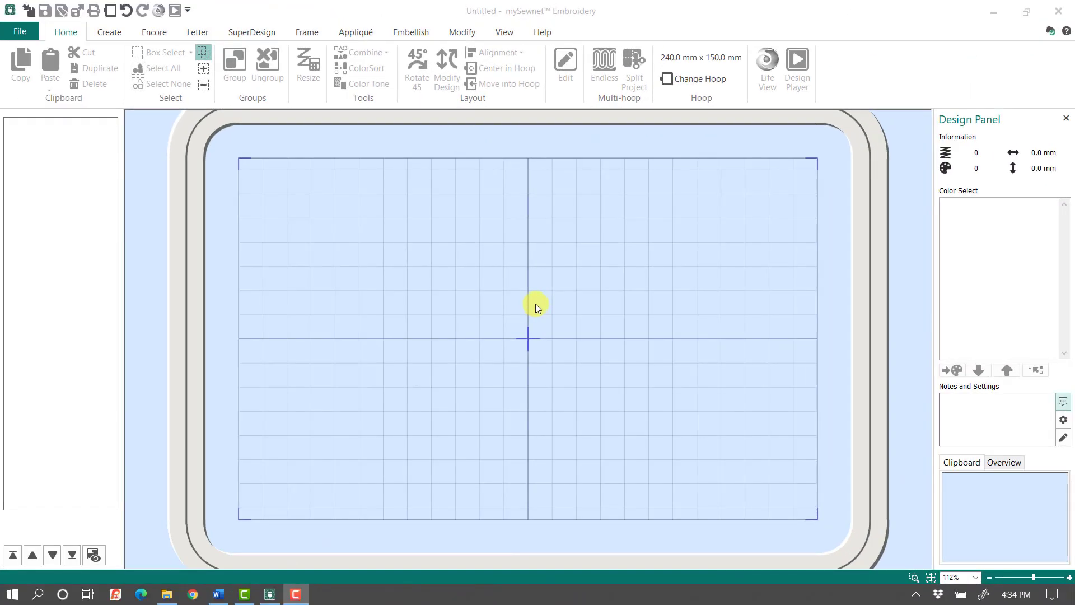
# - Start a Spiro design in the empty hoop and set its overall size to 120 mm
pyautogui.click(103, 32)
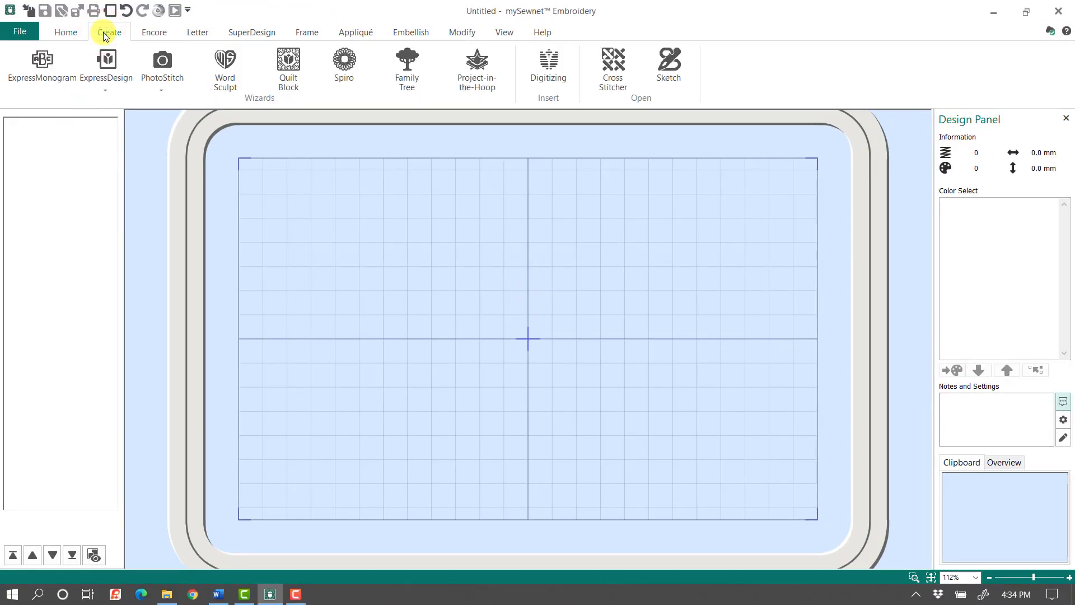
pyautogui.click(352, 71)
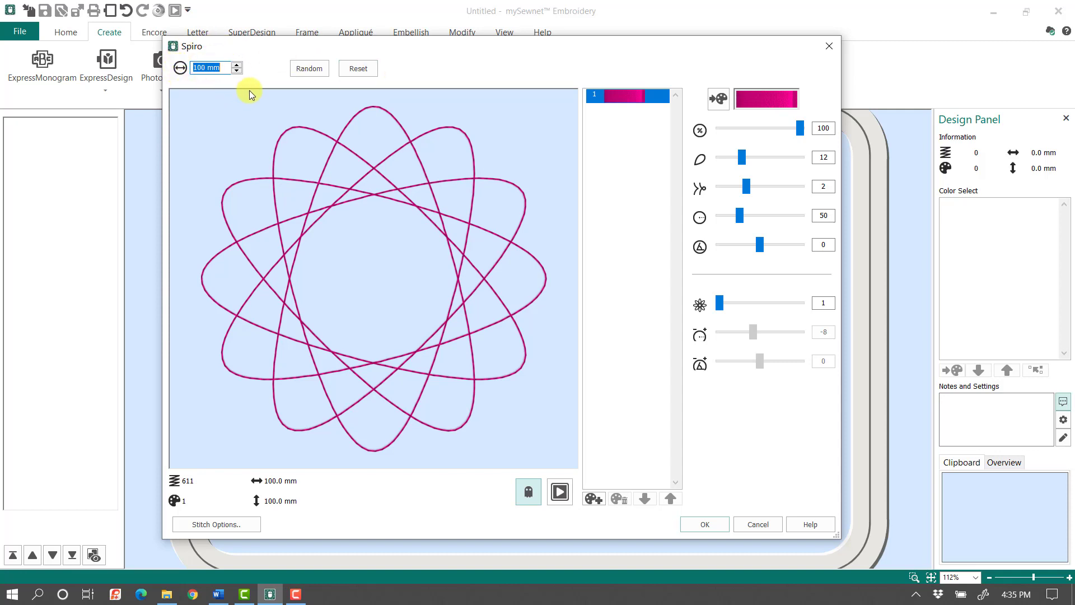
pyautogui.write('120')
pyautogui.press('Tab')
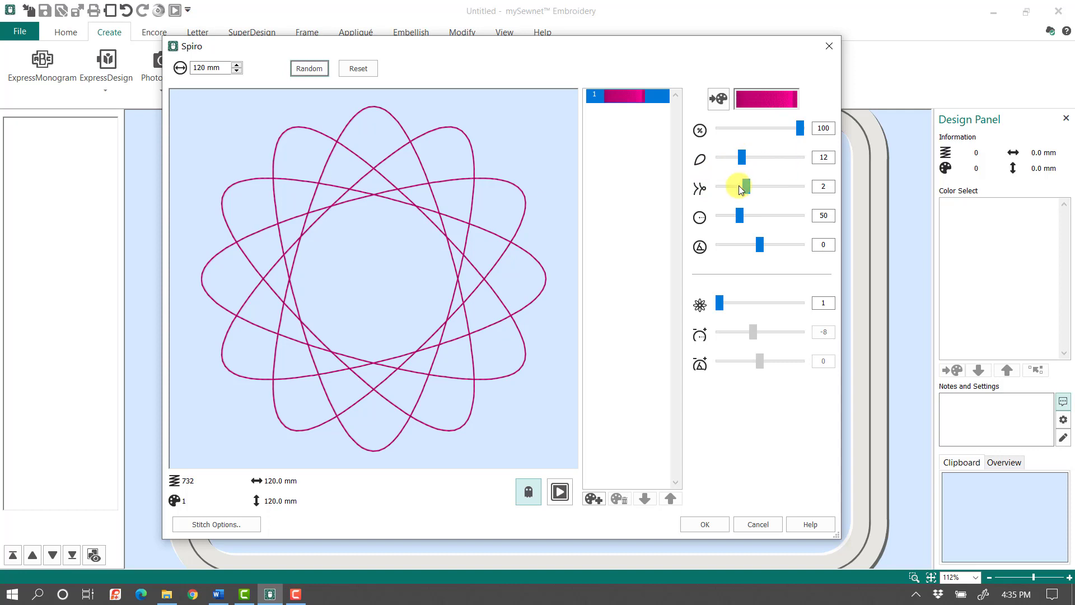
# - Try several petal overlaps and curvatures on the Spiro shape, settling on overlap 3 and curvature 18
pyautogui.moveTo(746, 188); pyautogui.dragTo(714, 188)
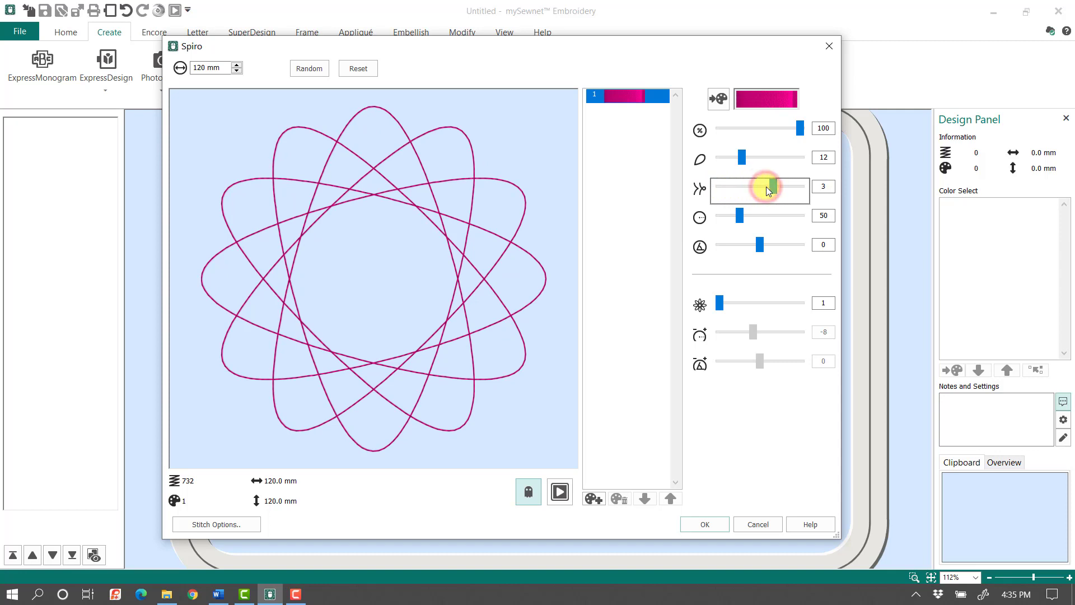
pyautogui.click(781, 187)
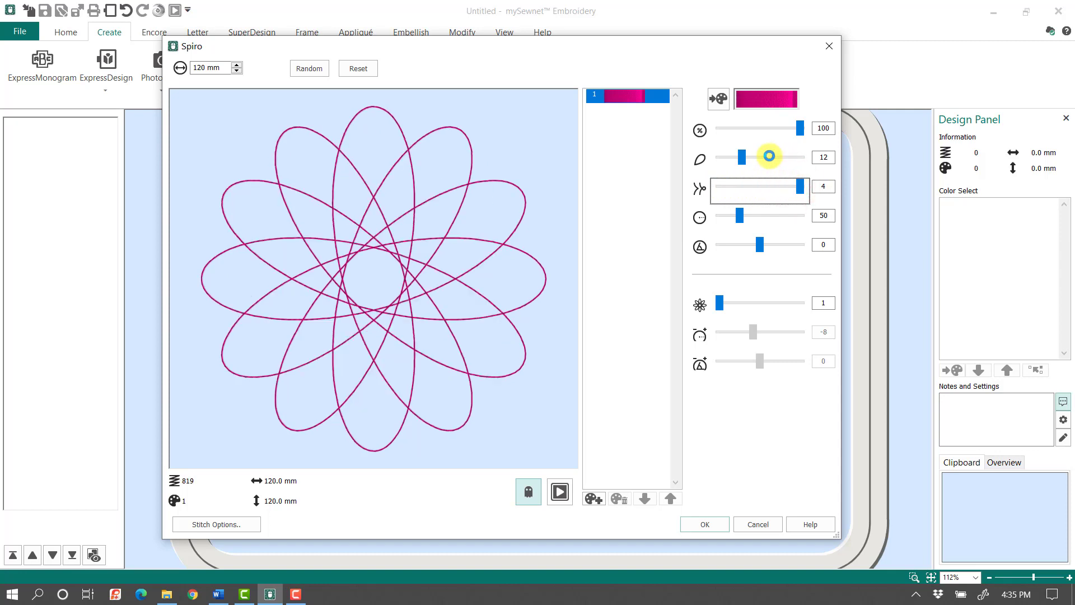
pyautogui.click(768, 186)
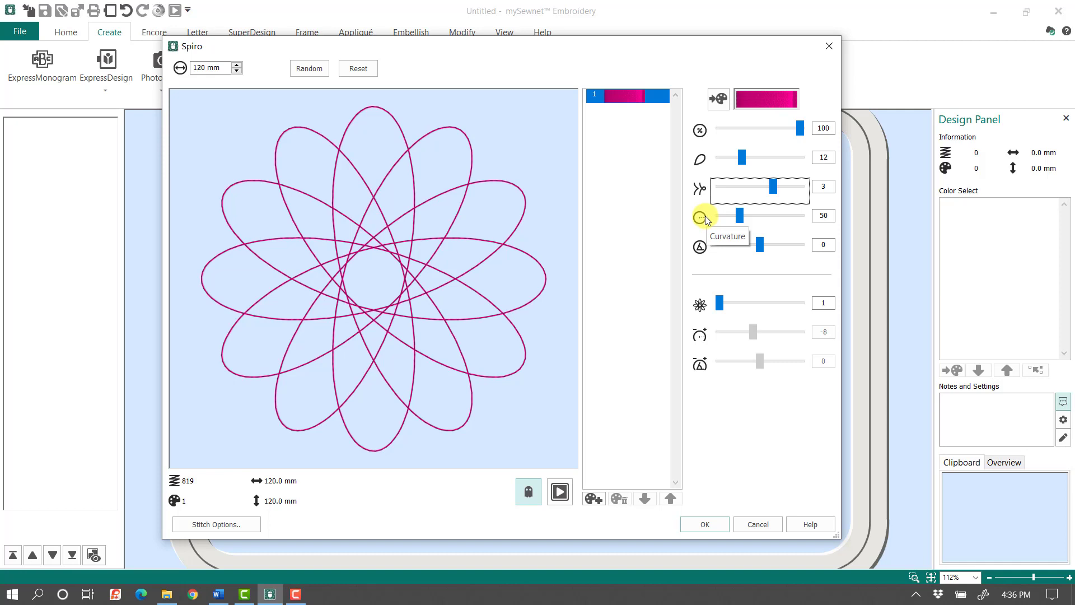
pyautogui.moveTo(737, 219); pyautogui.dragTo(725, 216)
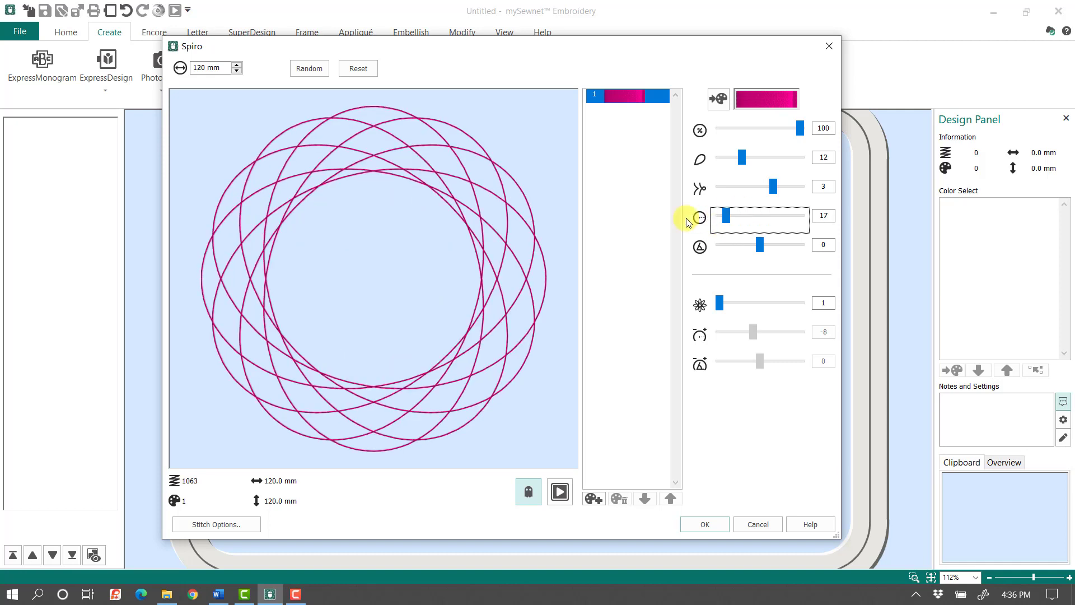
pyautogui.click(730, 214)
pyautogui.moveTo(731, 213)
pyautogui.mouseDown()
pyautogui.moveTo(792, 217)
pyautogui.moveTo(725, 221)
pyautogui.mouseUp()
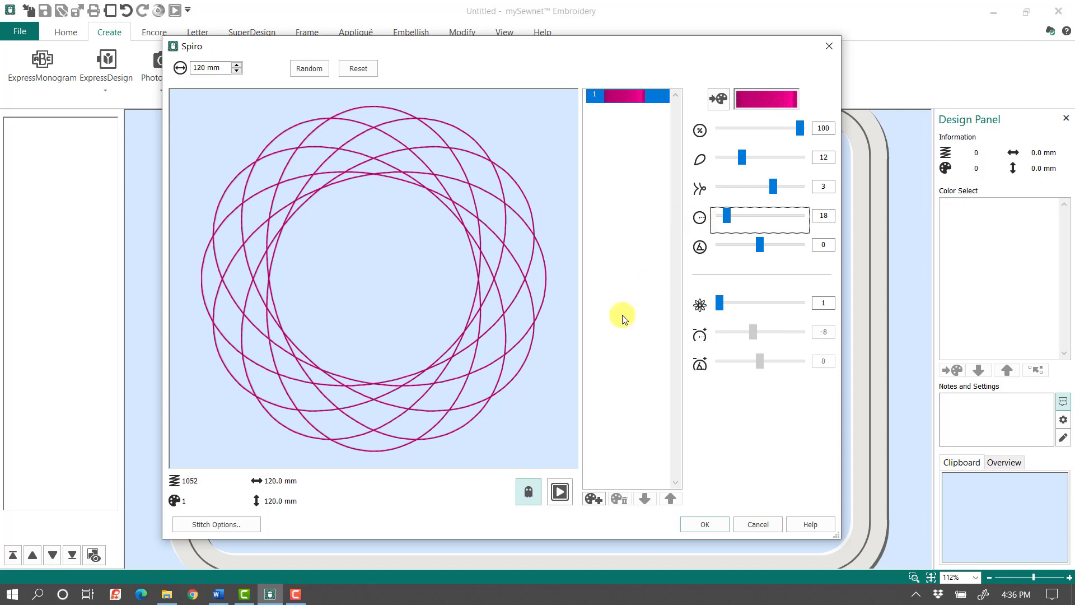
# - Add a second Spiro line to the design and give it an orange thread color
pyautogui.click(594, 498)
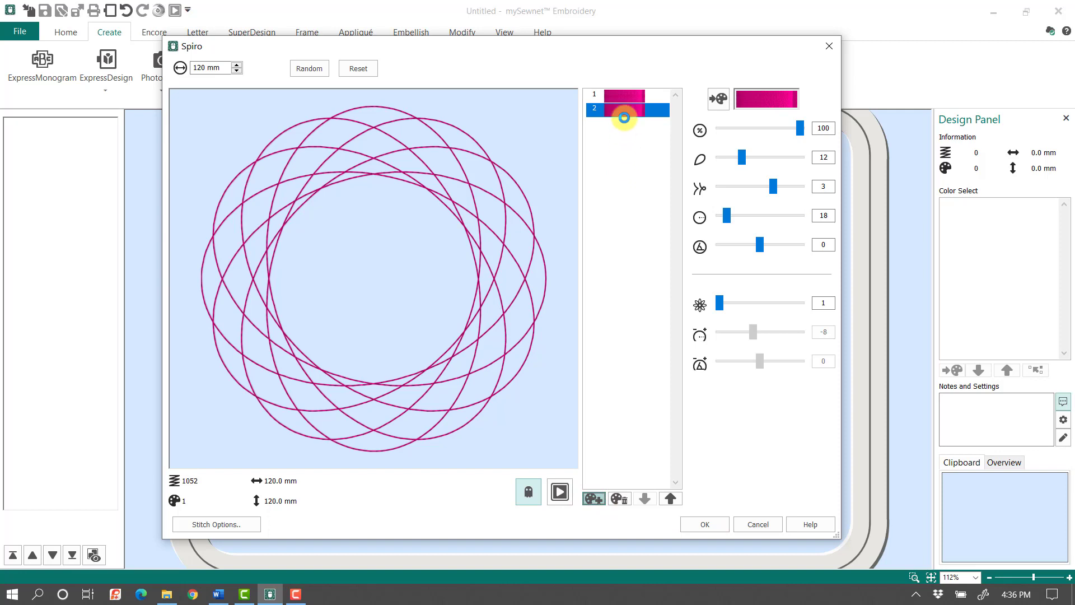
pyautogui.doubleClick(623, 110)
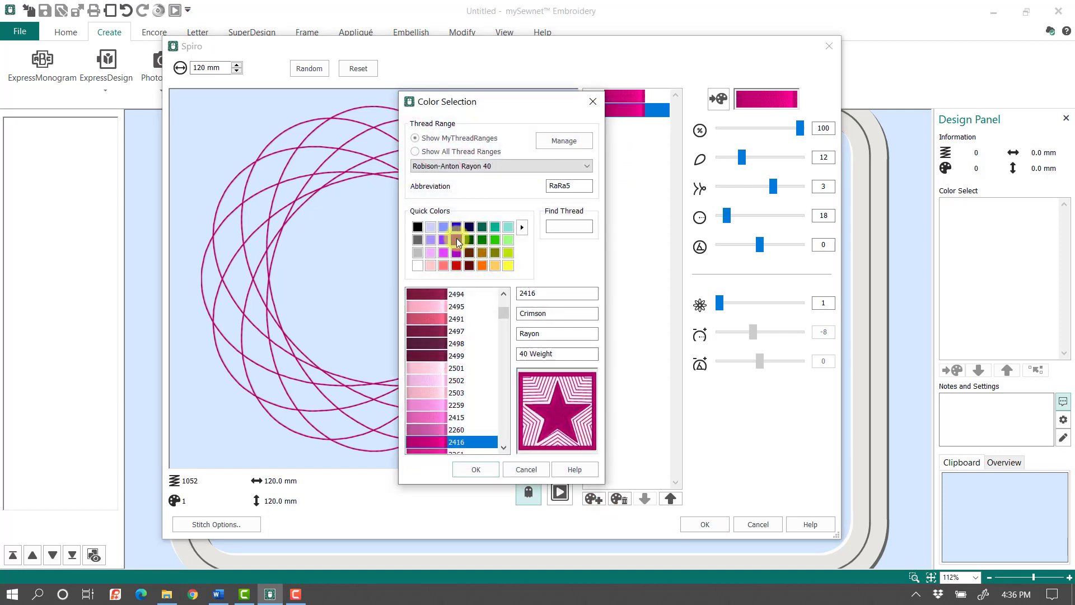
pyautogui.click(457, 239)
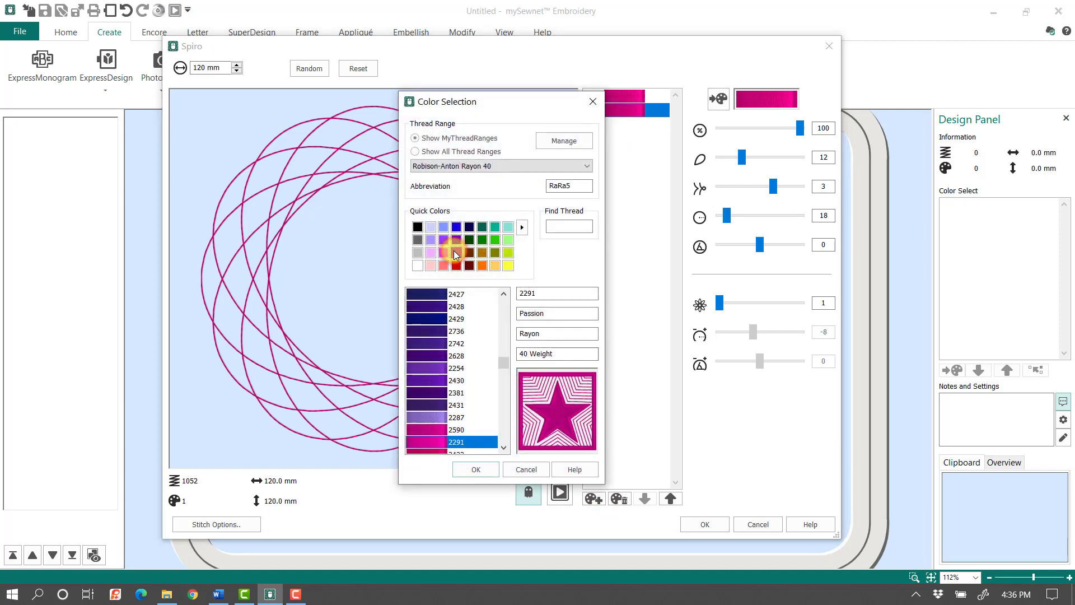
pyautogui.click(482, 264)
pyautogui.click(477, 471)
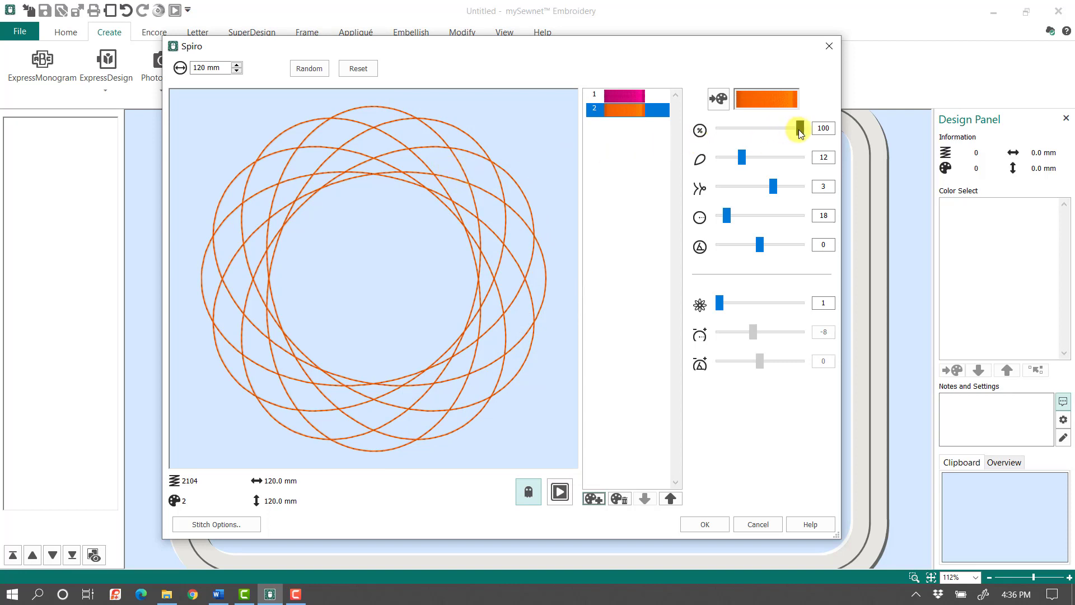
# - Reshape the orange Spiro line to 58 percent size, 28 petals, petal overlap 7 and curvature 142
pyautogui.moveTo(800, 134); pyautogui.dragTo(761, 133)
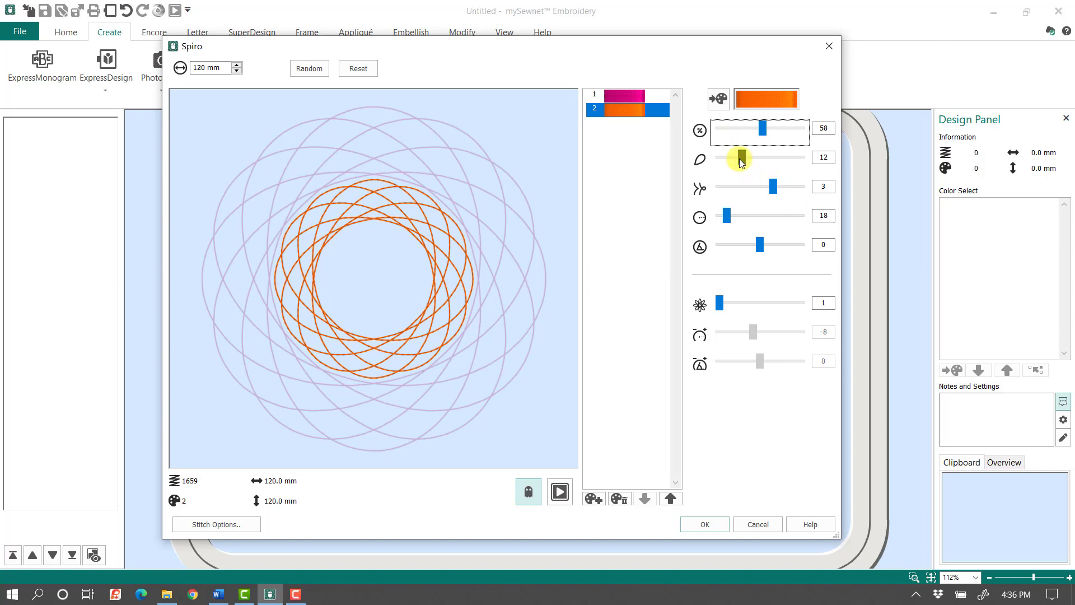
pyautogui.moveTo(766, 187); pyautogui.dragTo(733, 166)
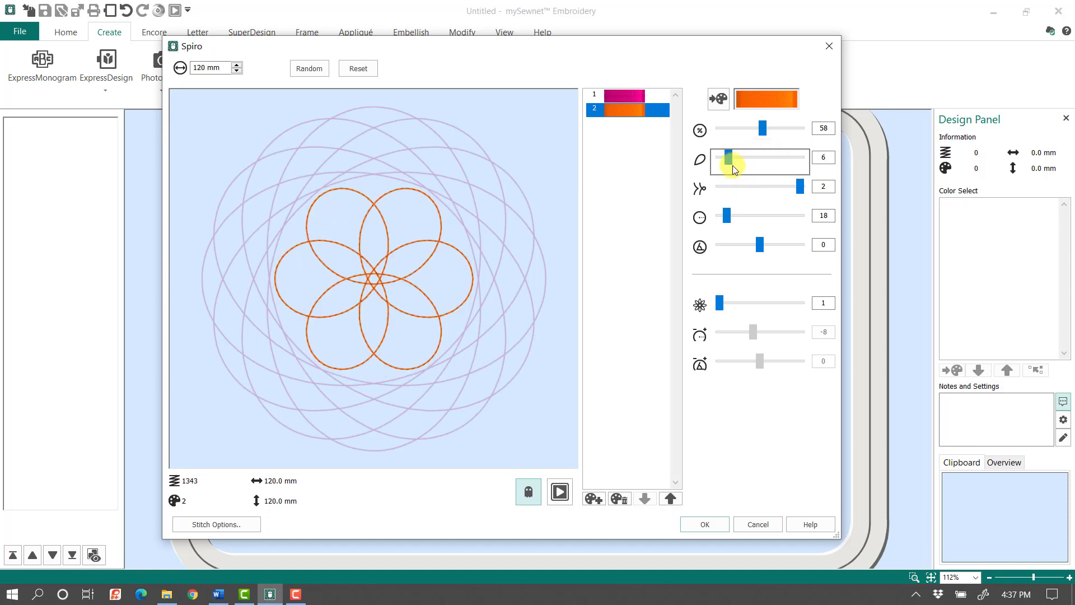
pyautogui.moveTo(760, 245); pyautogui.dragTo(764, 246)
pyautogui.moveTo(728, 158); pyautogui.dragTo(775, 158)
pyautogui.moveTo(726, 217); pyautogui.dragTo(777, 216)
pyautogui.moveTo(727, 187); pyautogui.dragTo(761, 187)
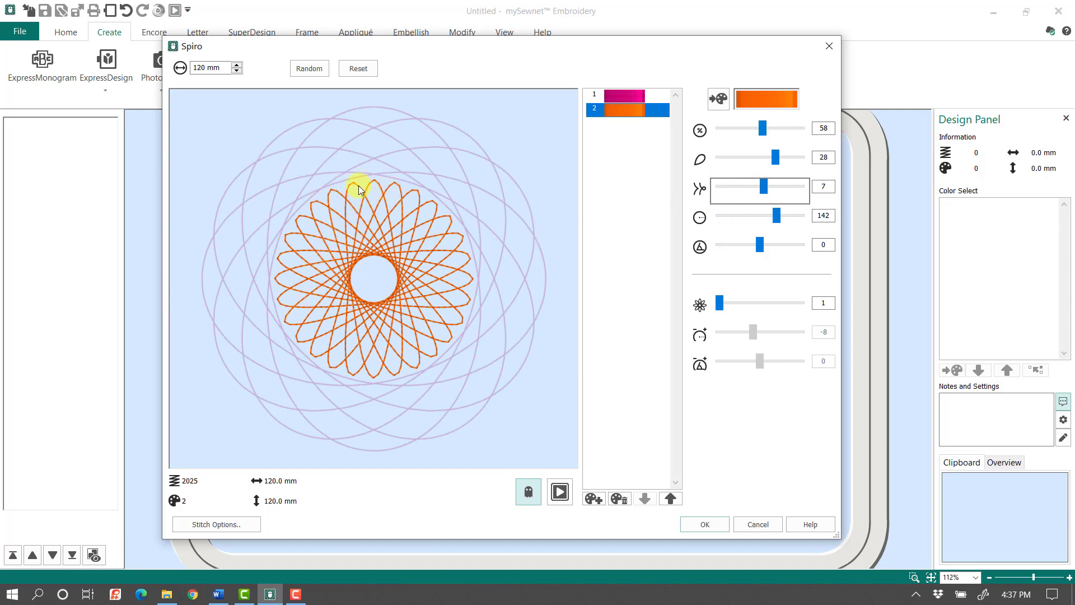
# - Set the Spiro stitching to Triple Stitch with a 1.8 mm stitch length and accept the design
pyautogui.click(234, 524)
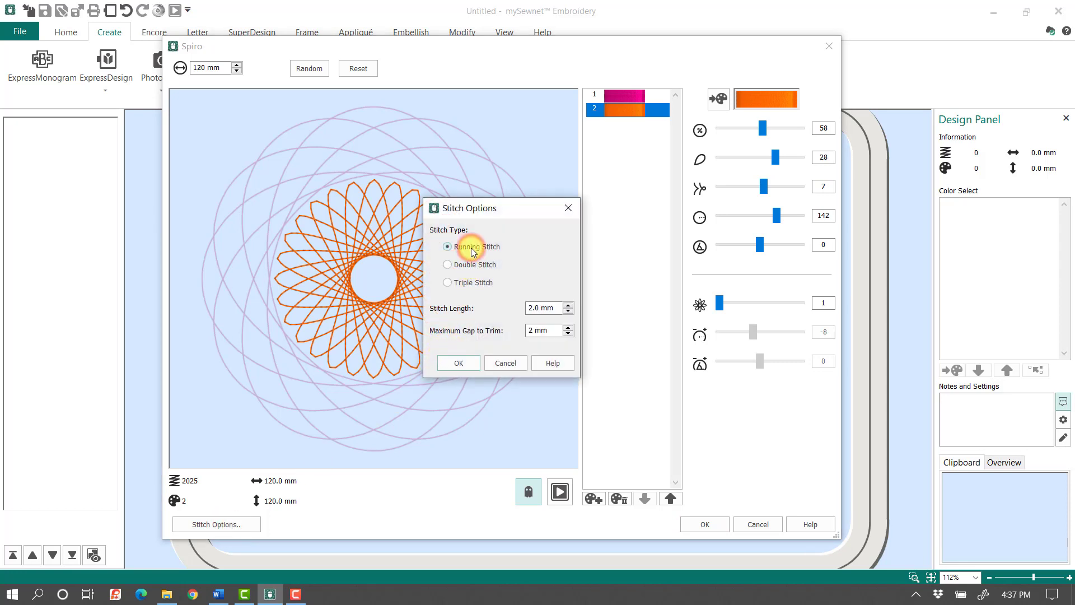
pyautogui.click(470, 269)
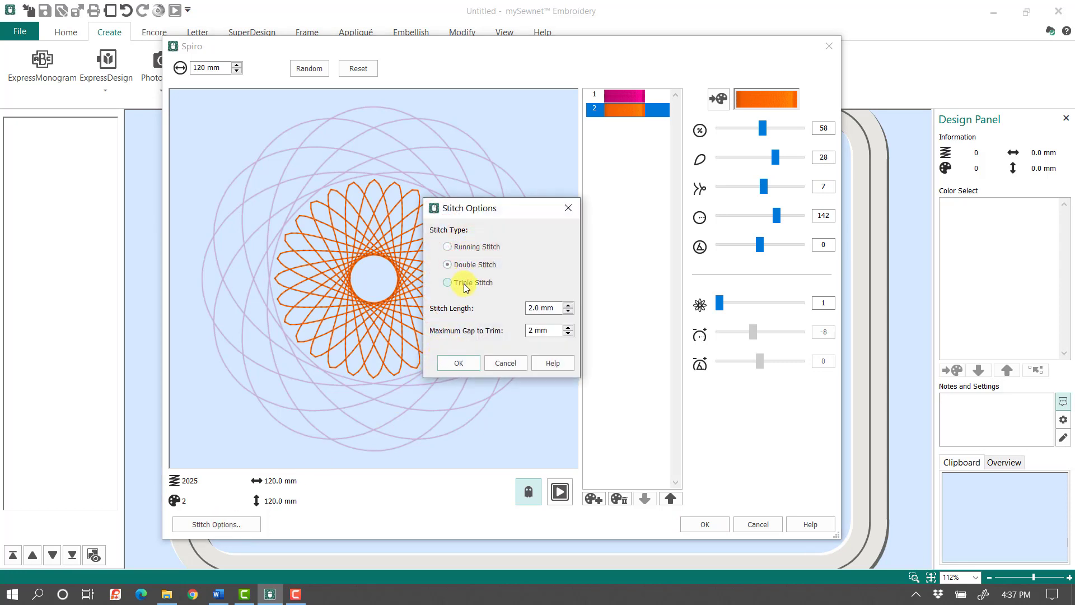
pyautogui.click(464, 288)
pyautogui.click(568, 312)
pyautogui.click(569, 312)
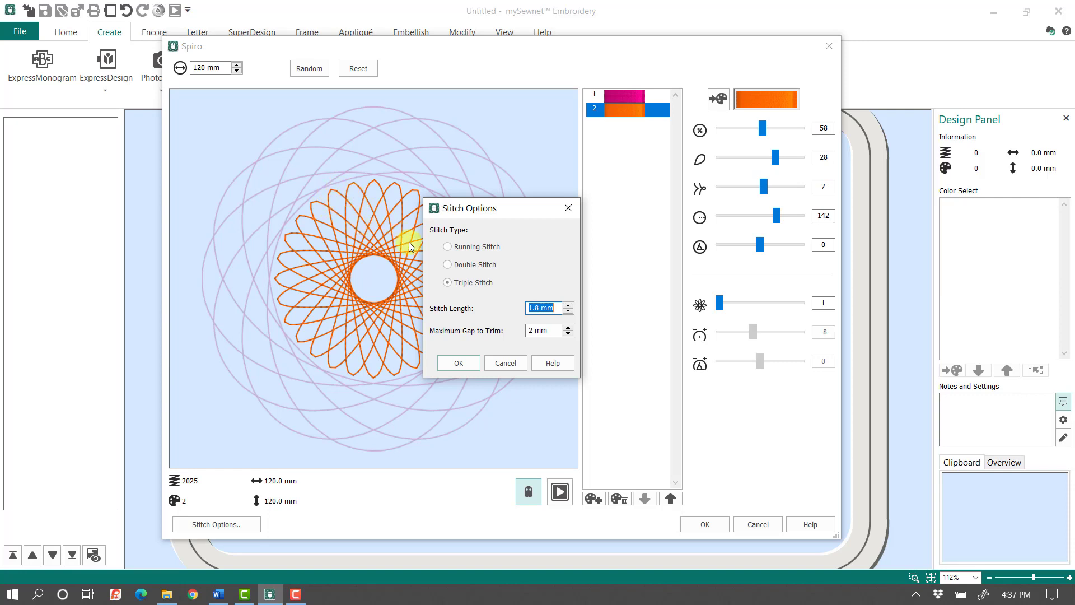
pyautogui.click(471, 366)
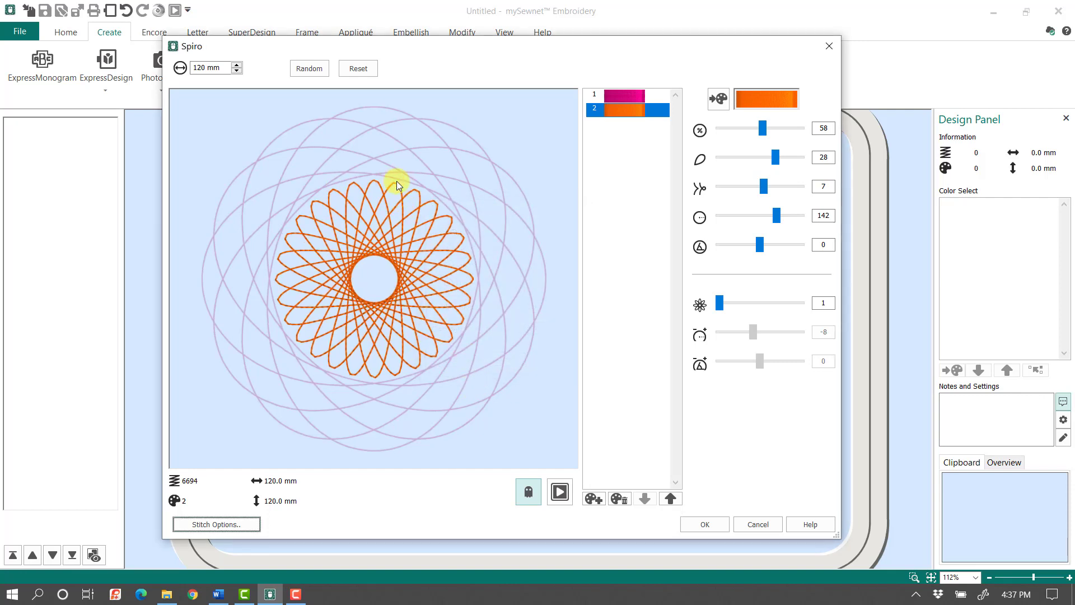
pyautogui.click(699, 522)
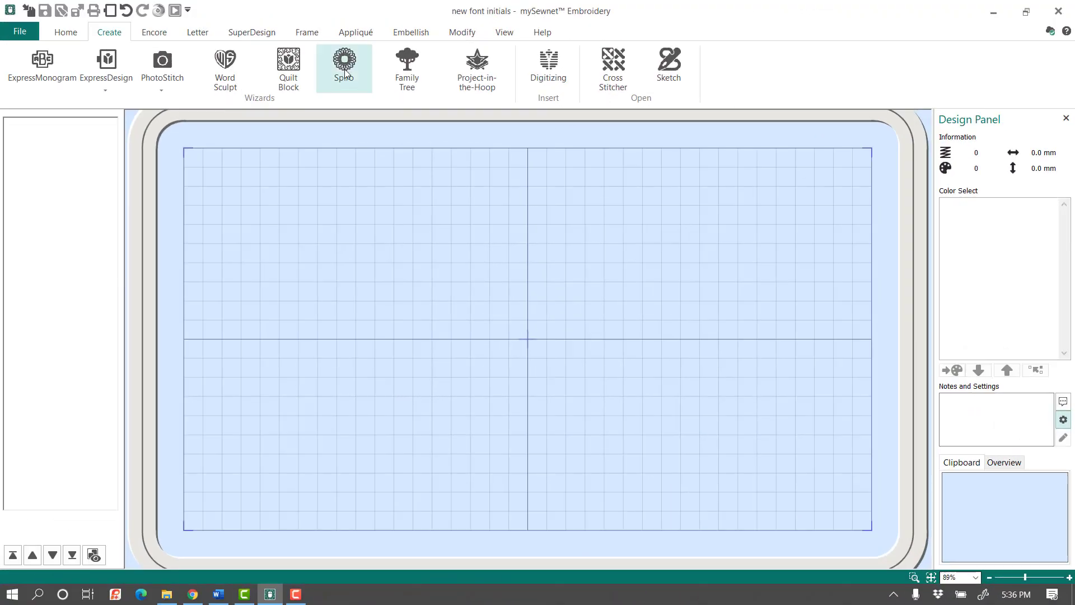
# - Start a new Spiro design in the empty hoop and reset it to the default settings
pyautogui.click(344, 69)
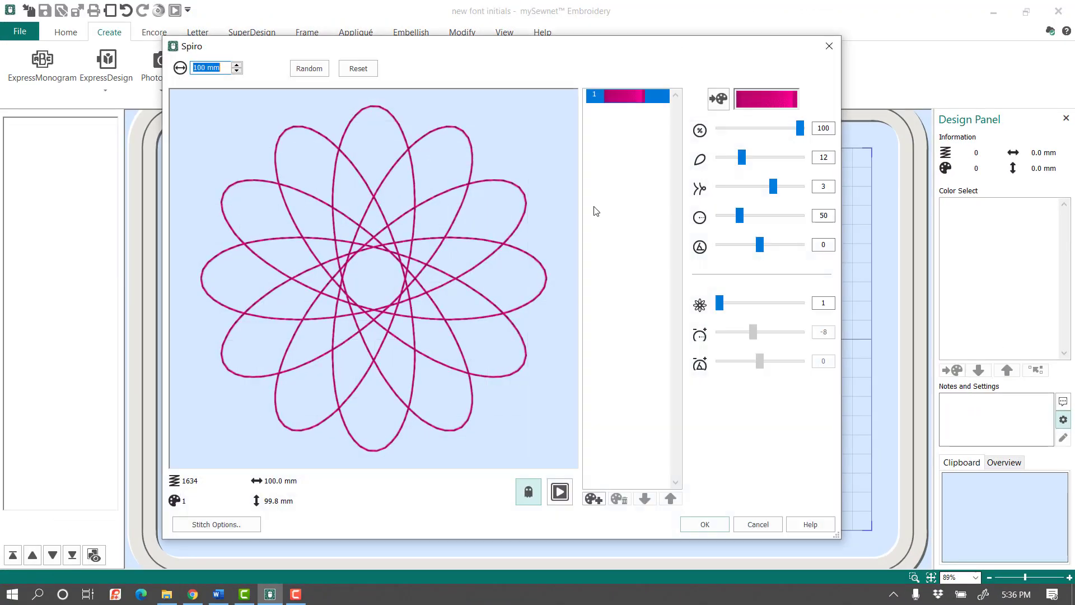
pyautogui.click(358, 68)
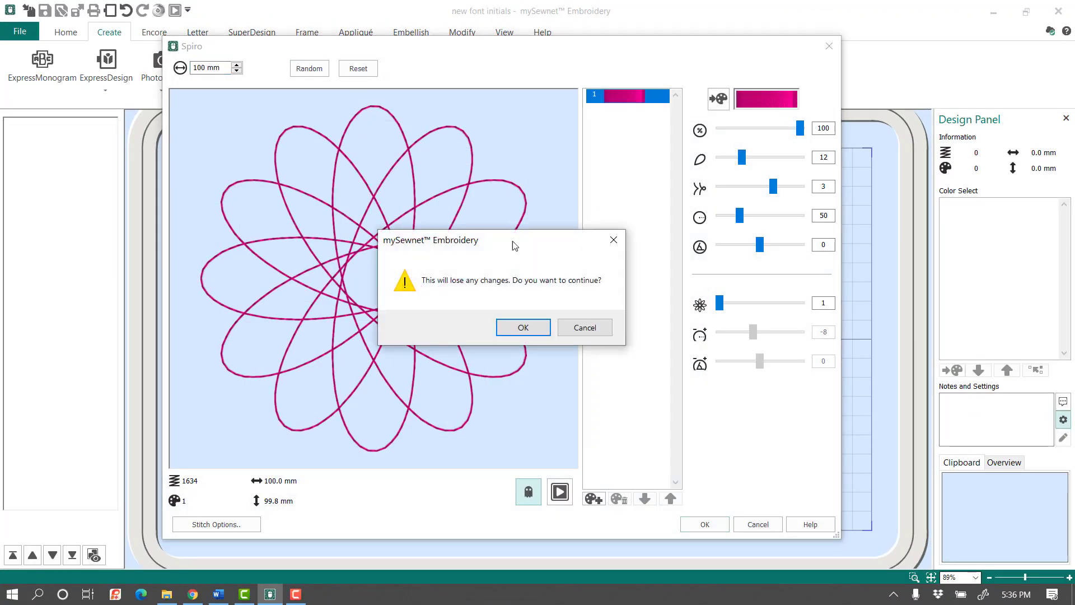
pyautogui.click(516, 328)
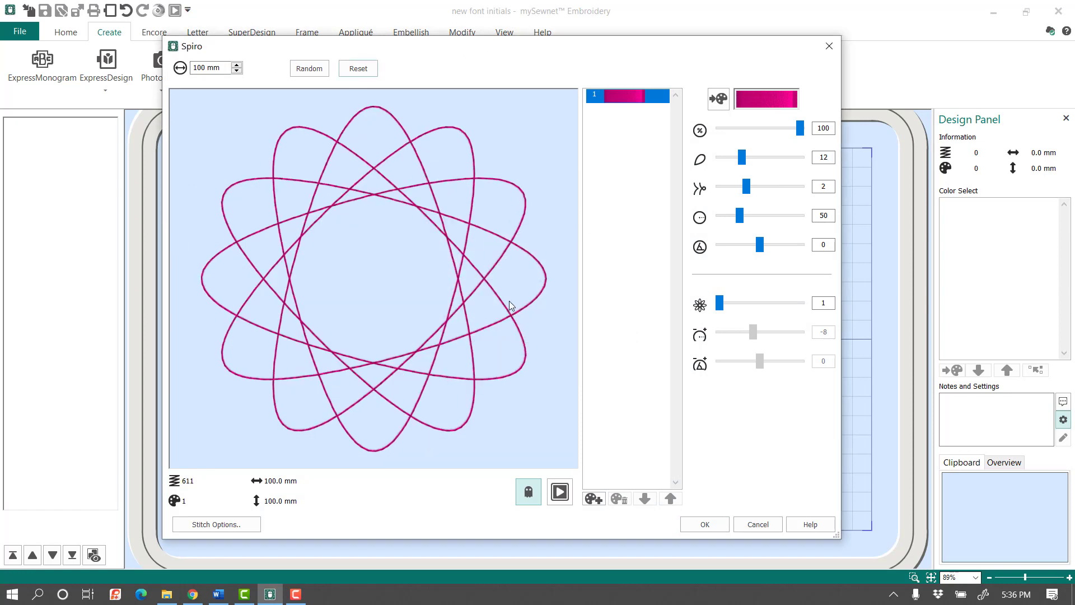
# - Shape the Spiro with 13 petals, petal overlap 9 and curvature 39, and set its number of repeats to 5
pyautogui.click(748, 157)
pyautogui.click(739, 180)
pyautogui.click(741, 183)
pyautogui.moveTo(762, 190); pyautogui.dragTo(743, 158)
pyautogui.moveTo(739, 216)
pyautogui.mouseDown()
pyautogui.moveTo(767, 220)
pyautogui.moveTo(736, 220)
pyautogui.mouseUp()
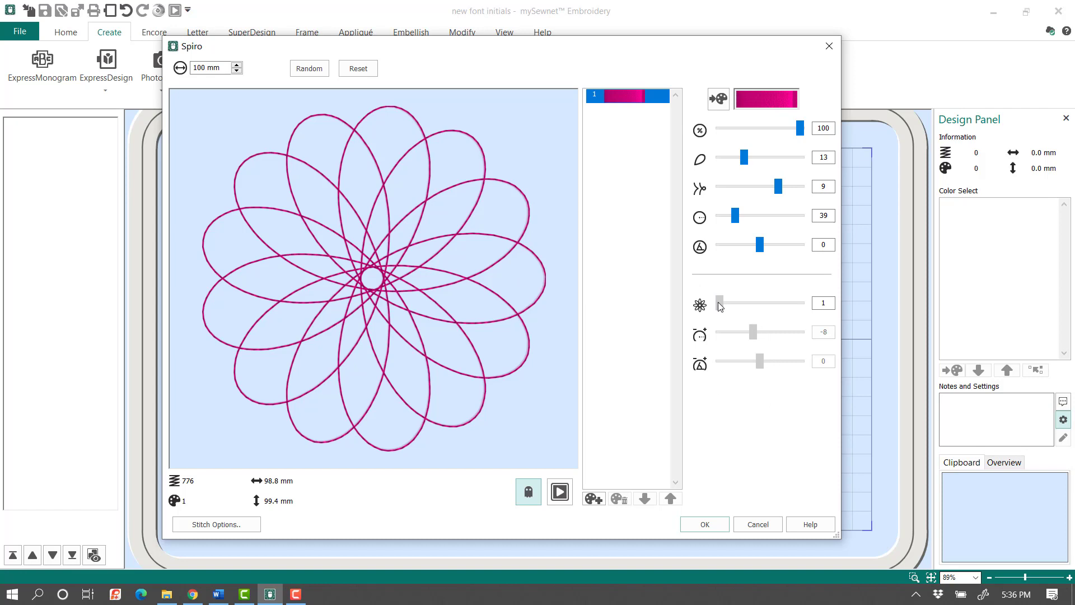
pyautogui.moveTo(720, 305); pyautogui.dragTo(728, 307)
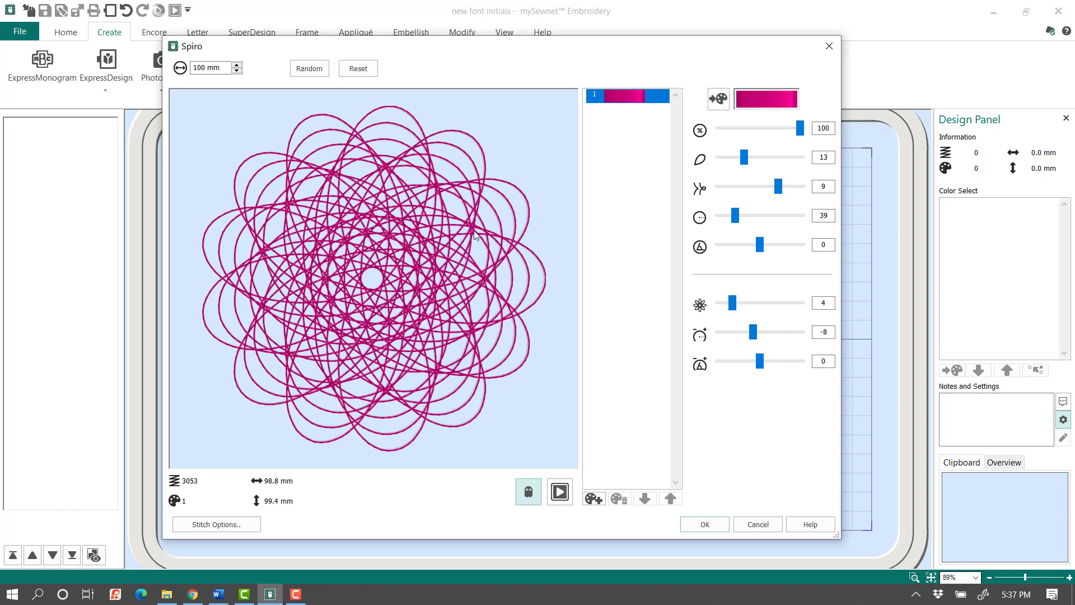
pyautogui.moveTo(732, 303)
pyautogui.mouseDown()
pyautogui.moveTo(719, 305)
pyautogui.moveTo(736, 306)
pyautogui.mouseUp()
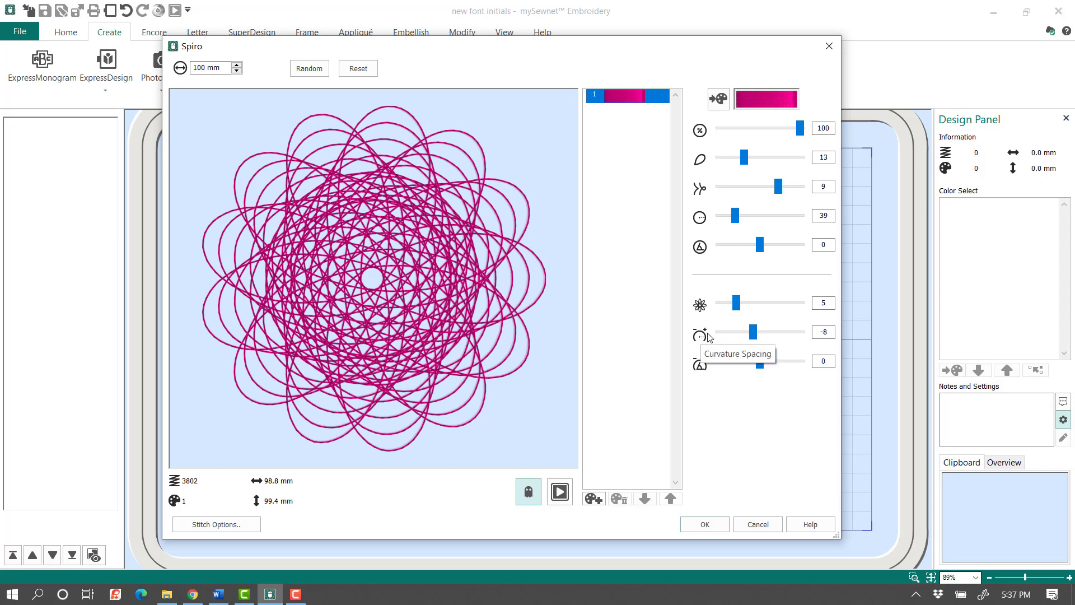
# - Set the repeated Spiro's curvature spacing to 0 and its angle spacing to 5
pyautogui.moveTo(753, 332); pyautogui.dragTo(768, 365)
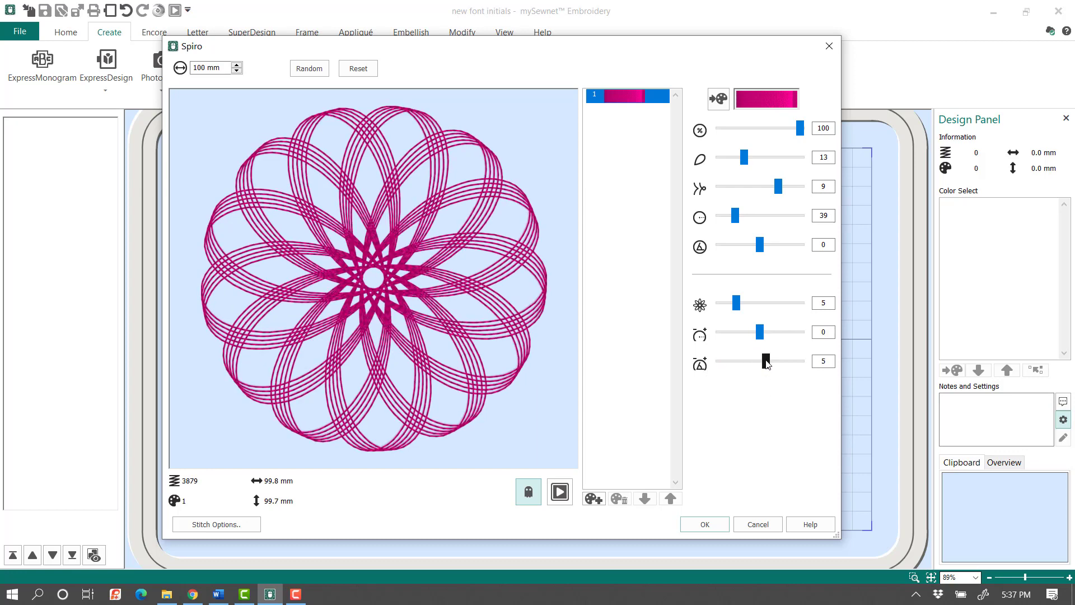
pyautogui.moveTo(766, 363); pyautogui.dragTo(766, 363)
pyautogui.moveTo(754, 333); pyautogui.dragTo(760, 331)
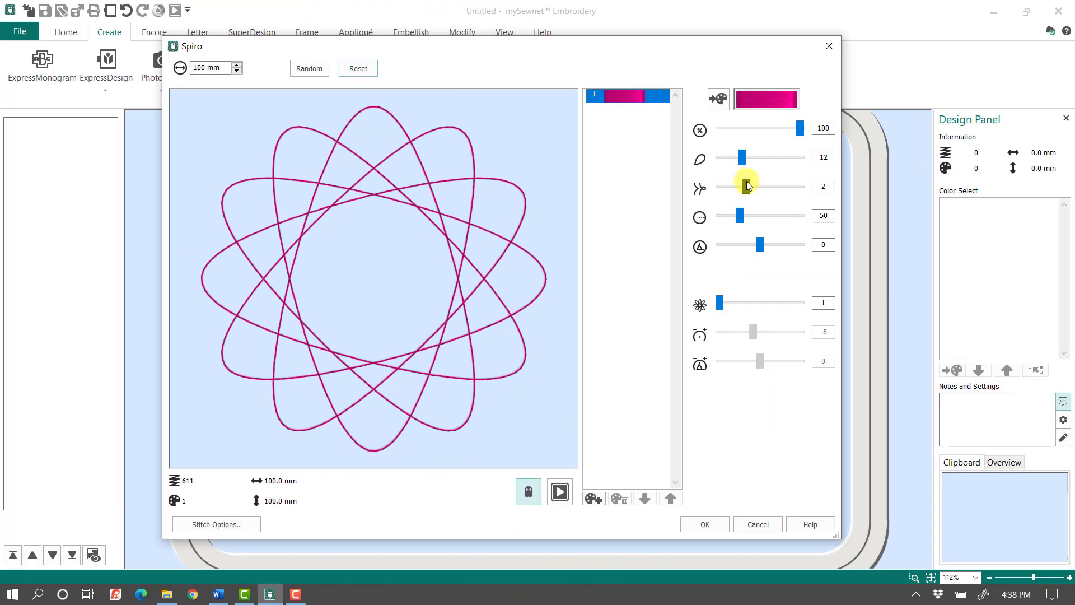
# - Set the 12-petal Spiro's petal overlap to 3, choose Triple Stitch with a 2.5 mm stitch length, and accept the design
pyautogui.click(763, 185)
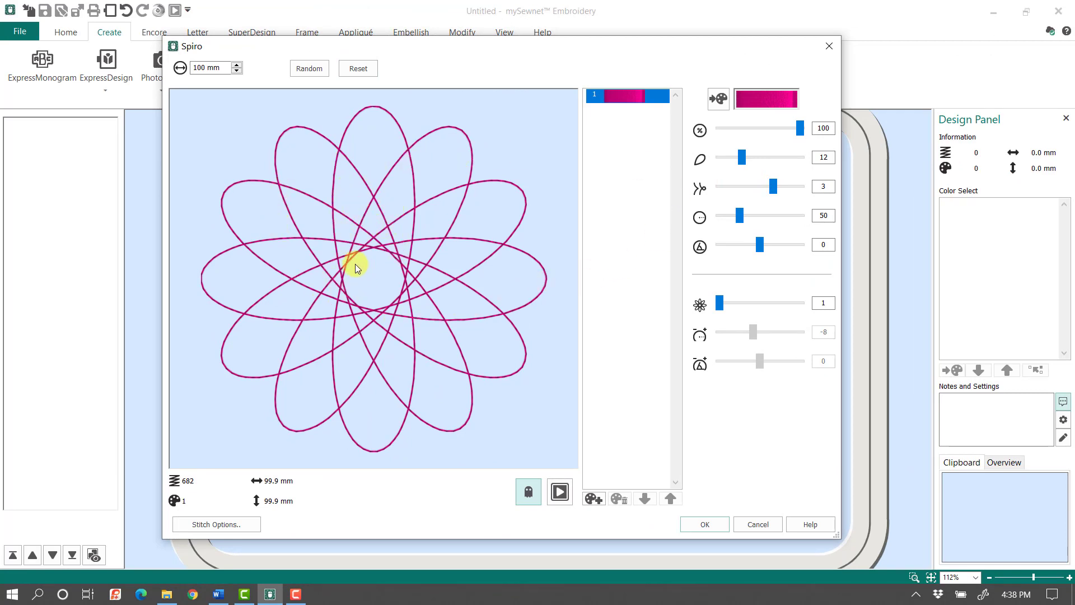
pyautogui.click(232, 523)
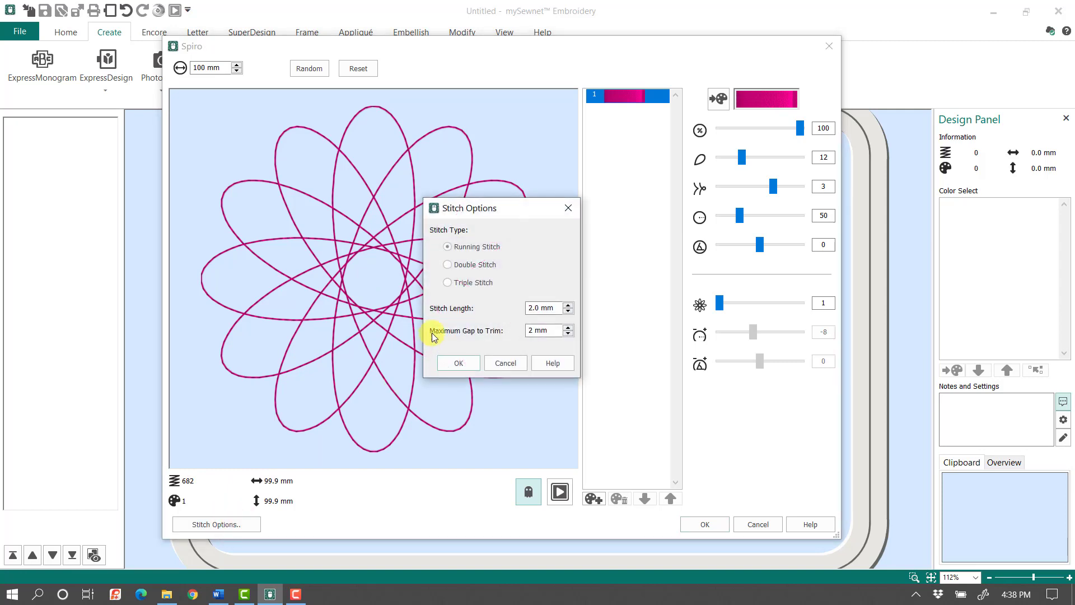
pyautogui.click(464, 284)
pyautogui.click(568, 306)
pyautogui.click(569, 306)
pyautogui.click(568, 306)
pyautogui.click(568, 306)
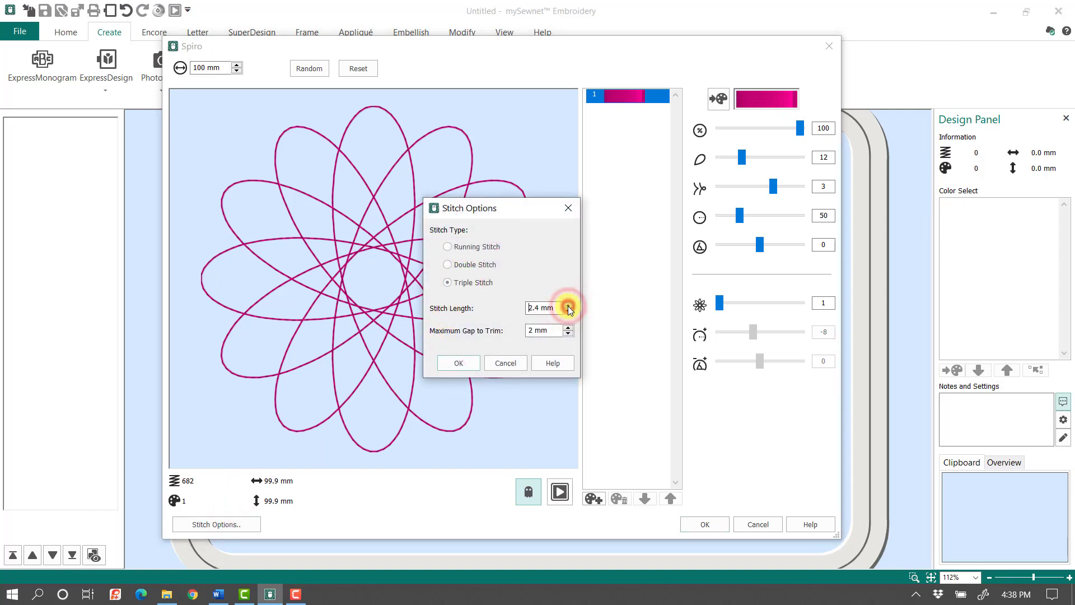
pyautogui.click(468, 365)
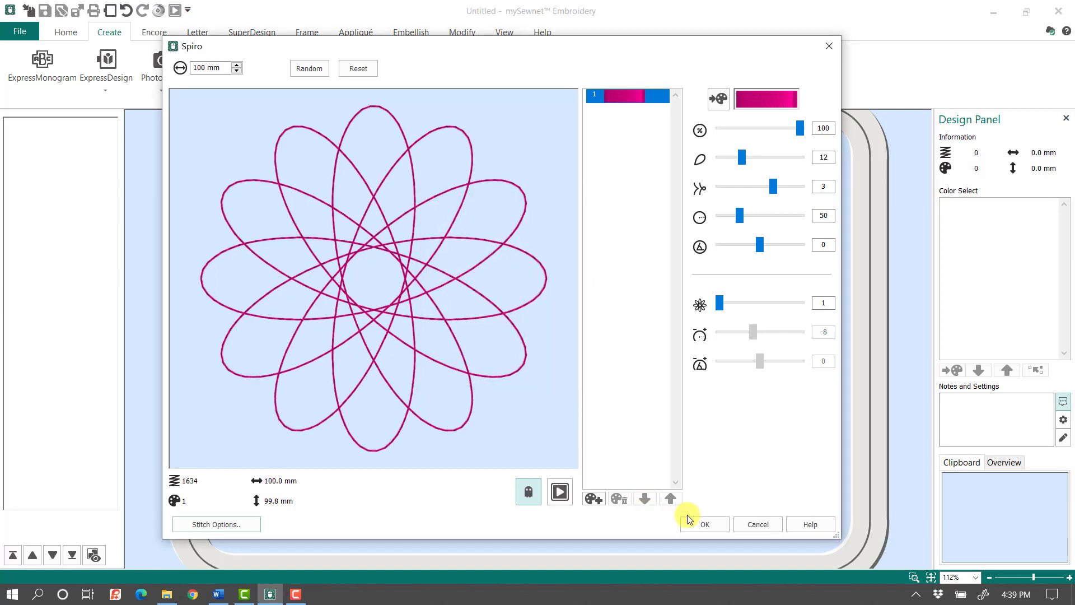
pyautogui.click(697, 525)
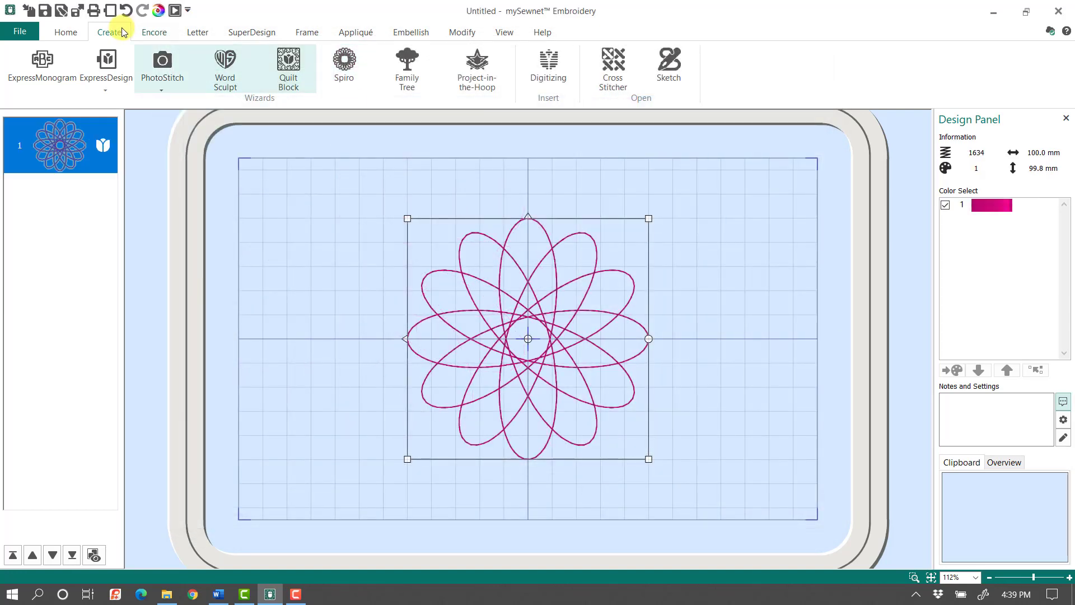
# - Preview the Spiro's stitch-out in Design Player at a faster speed, and close the player
pyautogui.click(65, 32)
pyautogui.click(176, 11)
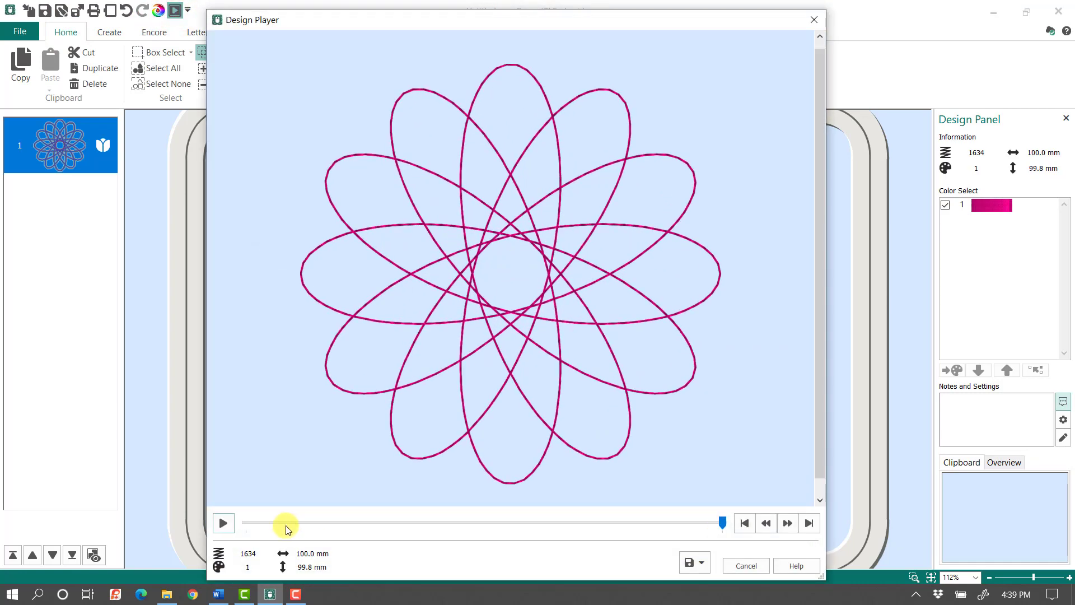
pyautogui.click(223, 523)
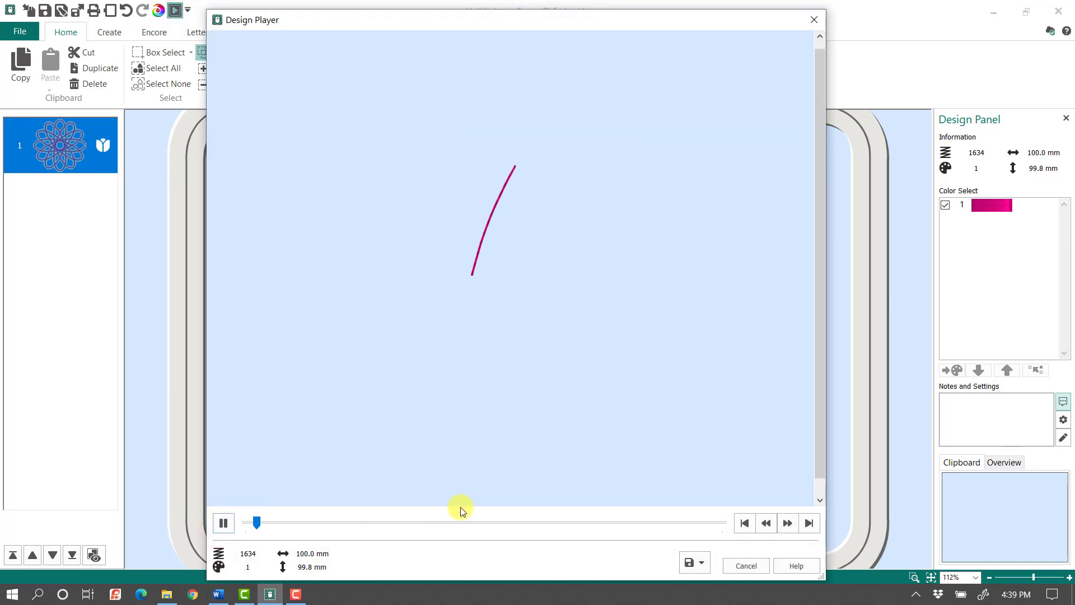
pyautogui.click(791, 530)
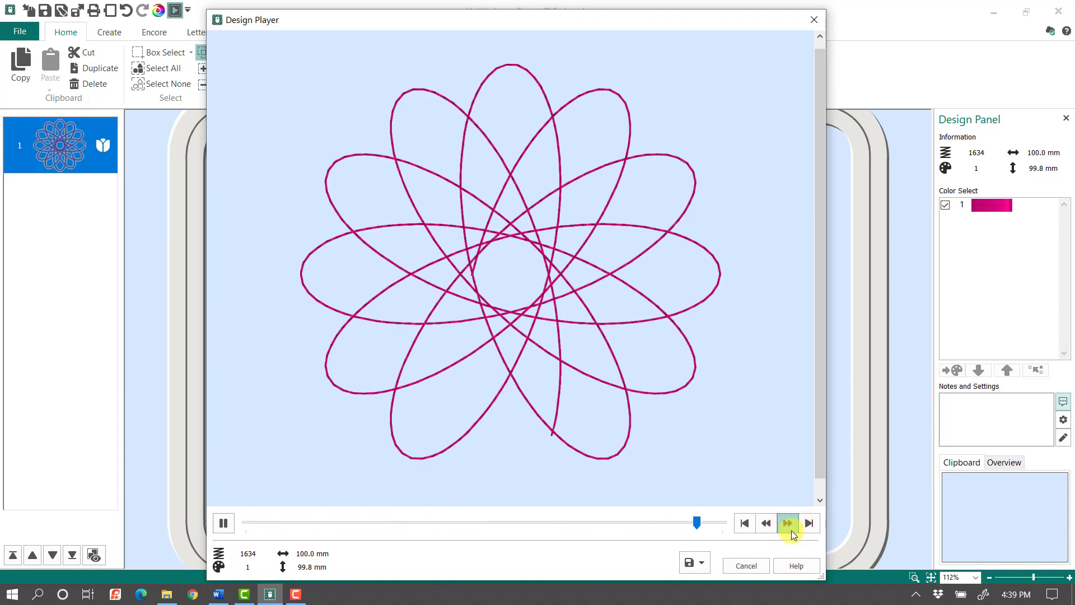
pyautogui.click(749, 565)
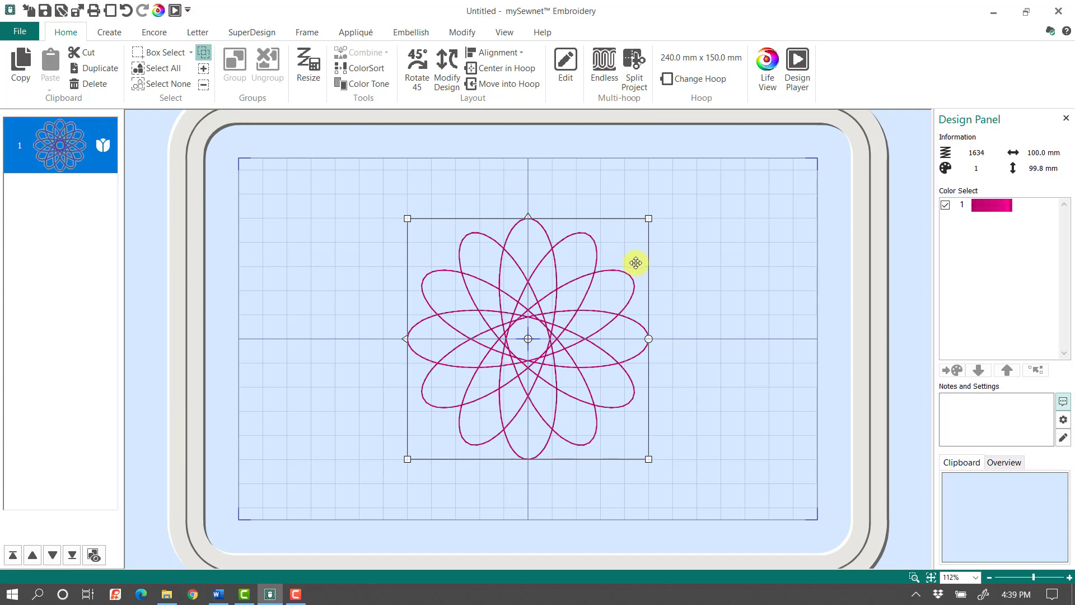
# - Review the recorded settings of the Spiro design, including its stitch type and stitch length
pyautogui.click(1063, 419)
pyautogui.moveTo(1023, 424); pyautogui.dragTo(1000, 425)
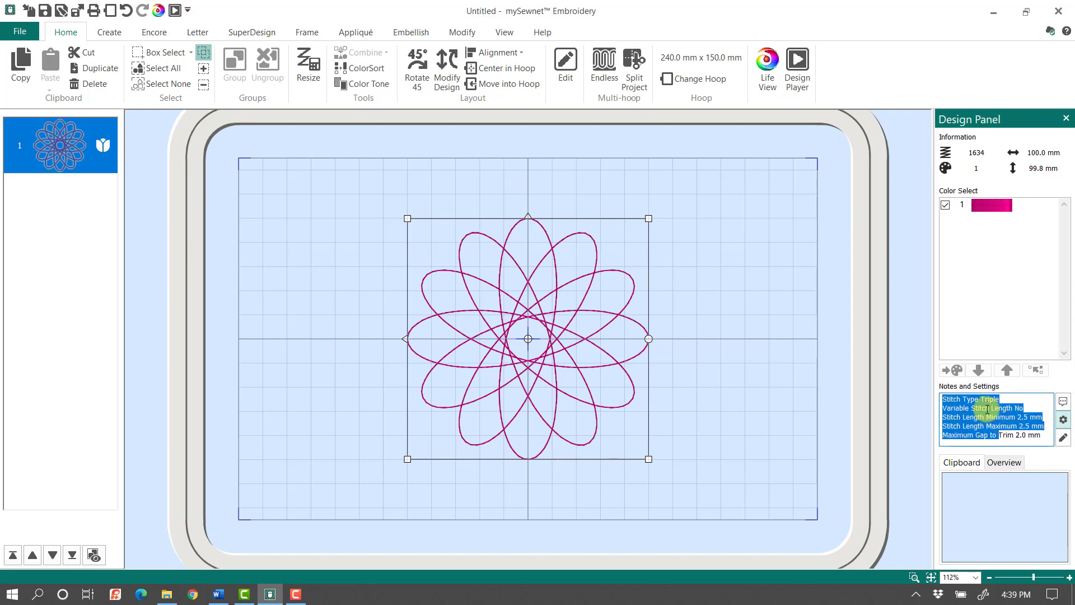
pyautogui.click(544, 284)
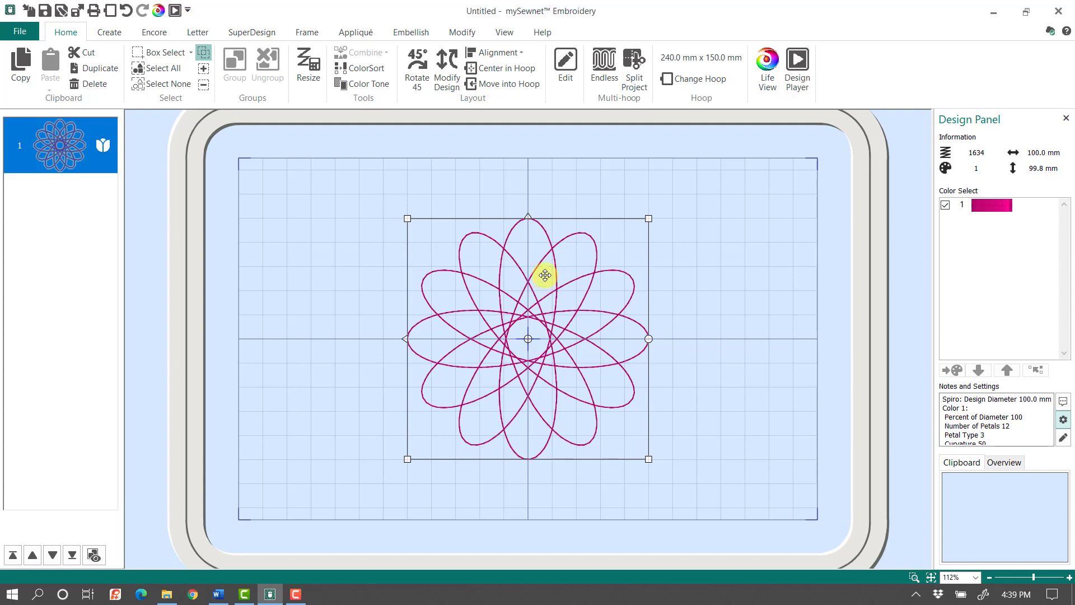
# - Apply a Twirl global morphing effect at intensity 16 to the Spiro in Stitch Editor and return to mySewnet Embroidery
pyautogui.click(564, 78)
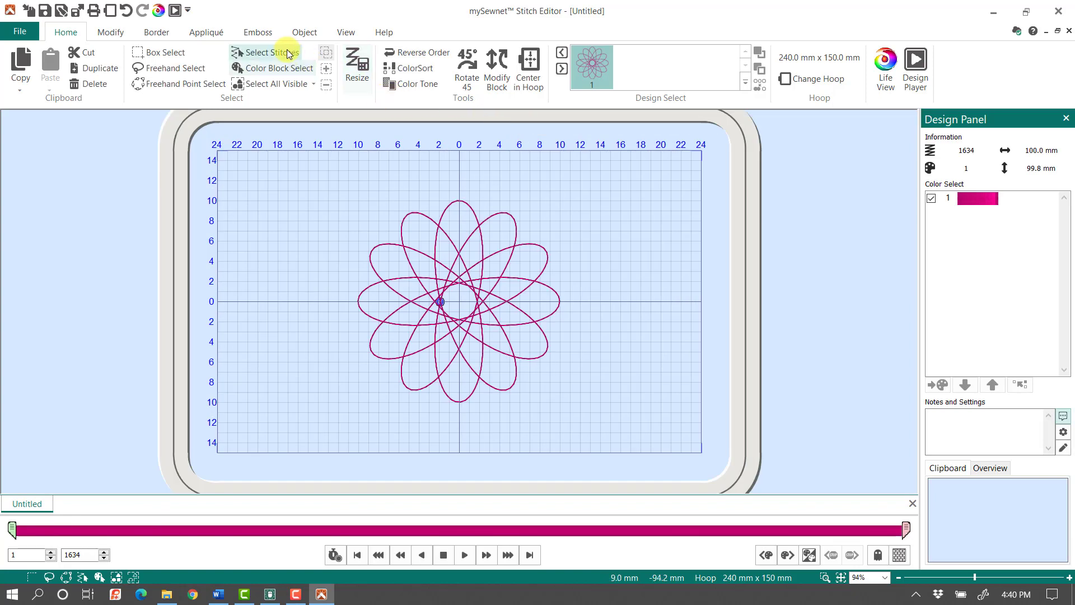
pyautogui.click(252, 52)
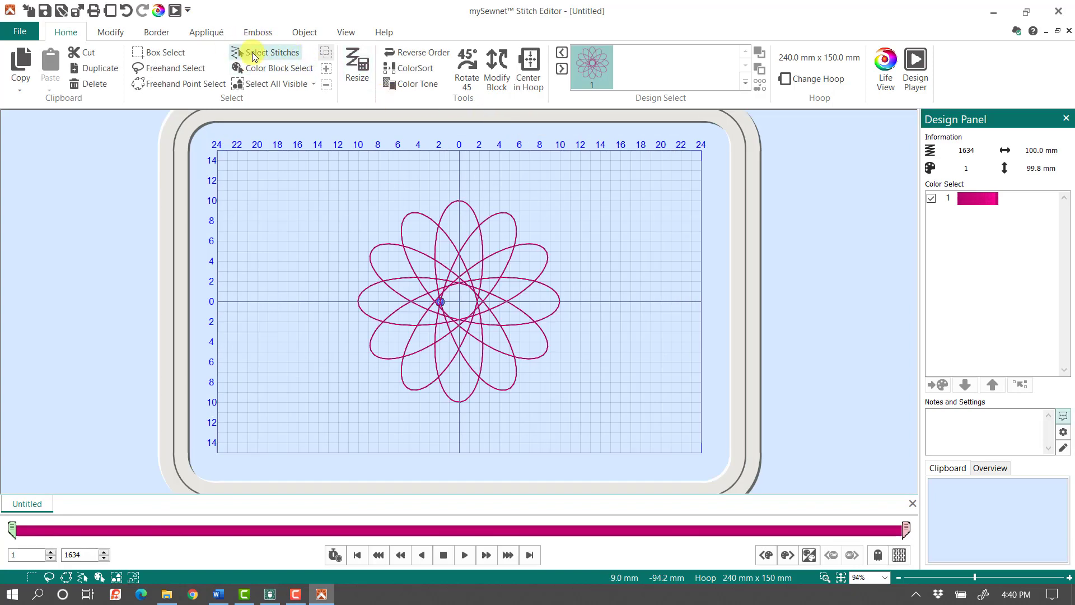
pyautogui.click(123, 36)
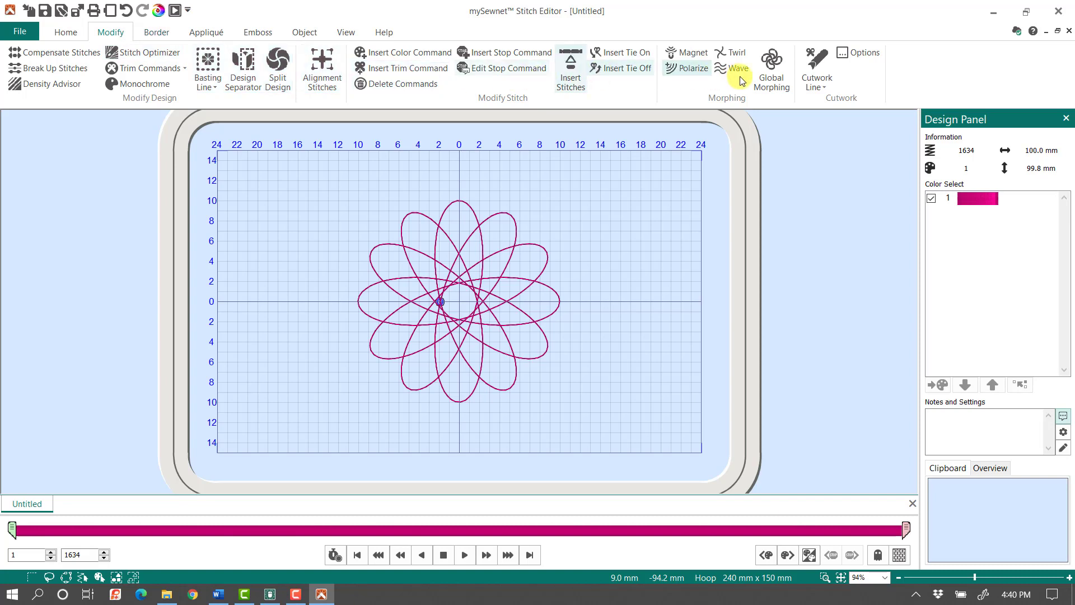
pyautogui.click(772, 80)
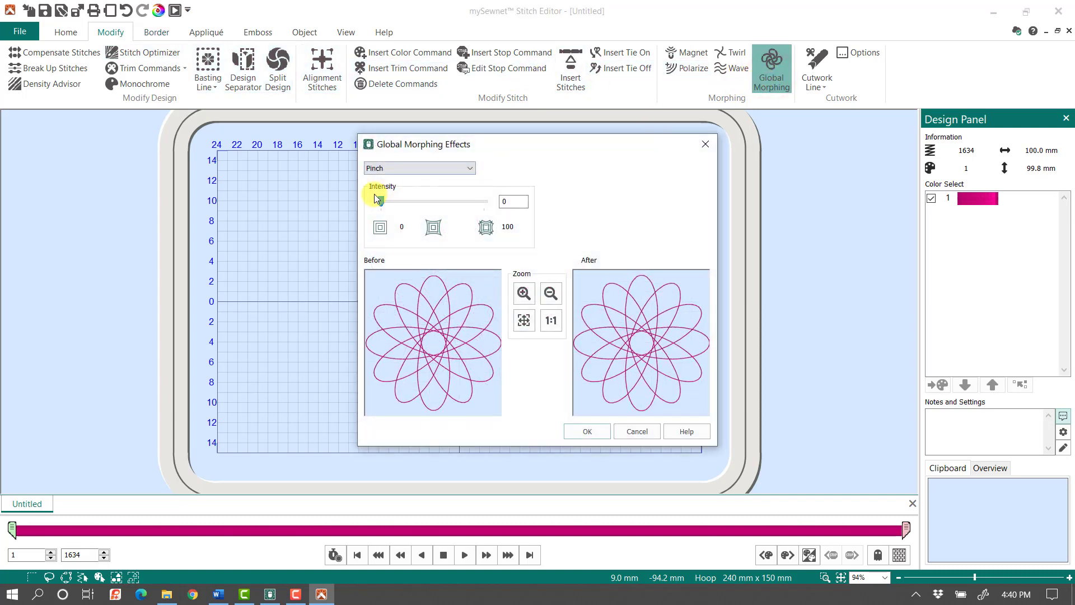
pyautogui.click(396, 169)
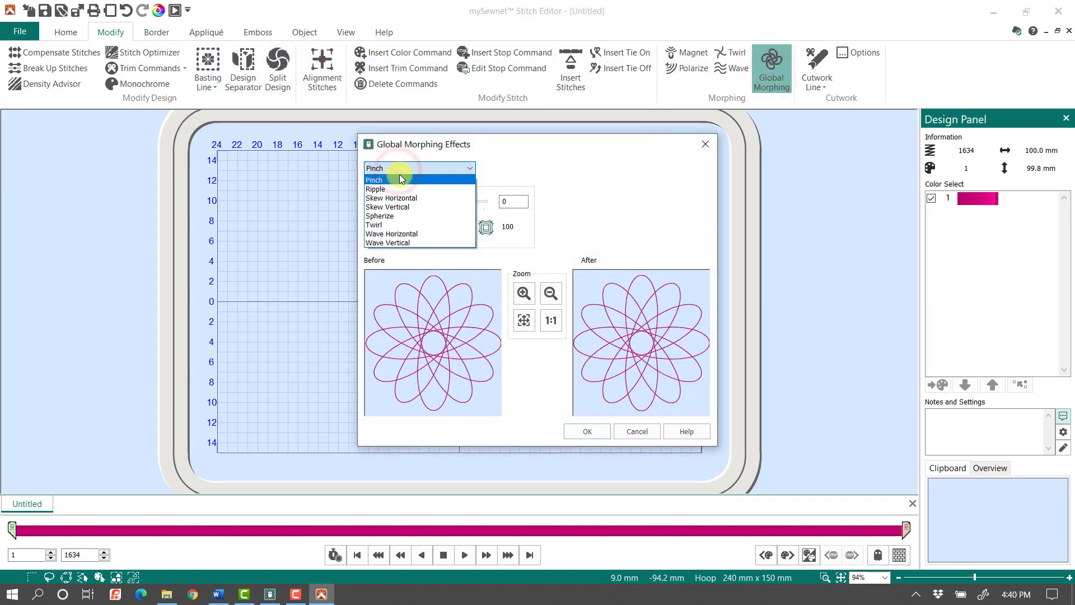
pyautogui.click(407, 225)
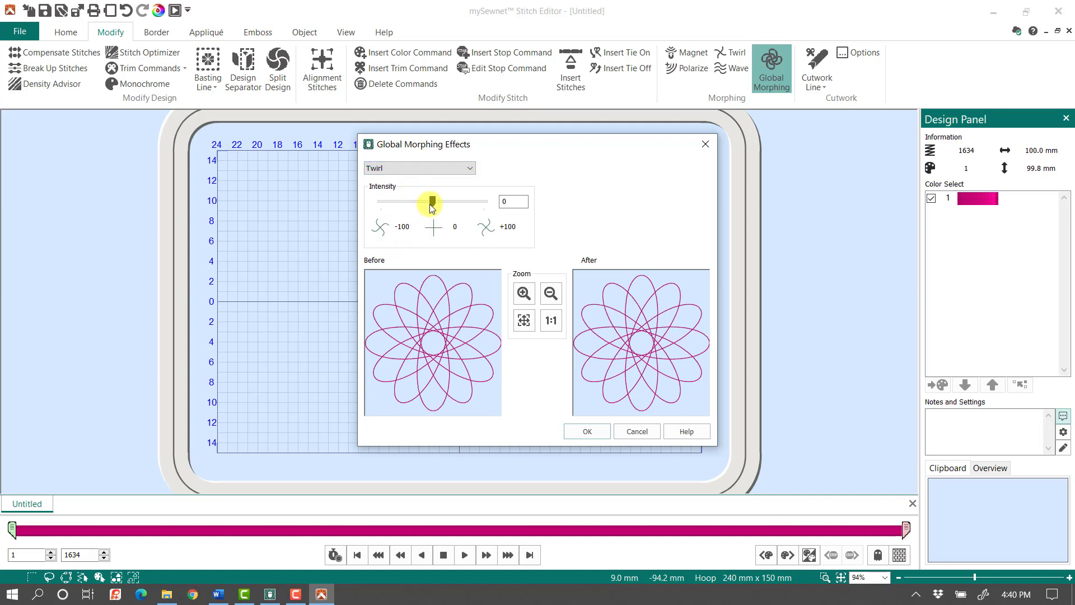
pyautogui.moveTo(432, 203); pyautogui.dragTo(441, 202)
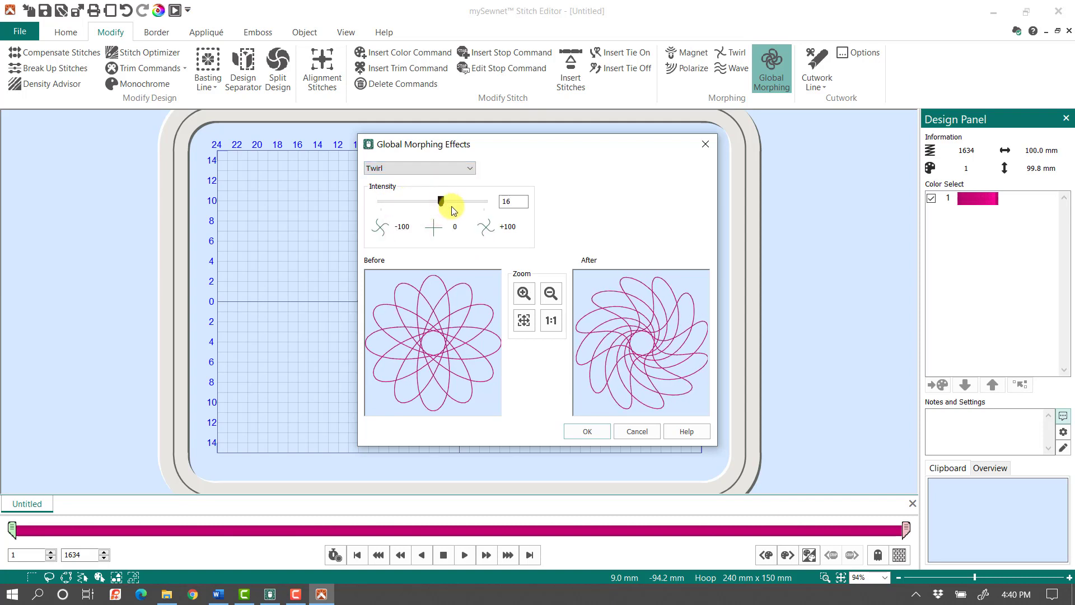
pyautogui.click(589, 436)
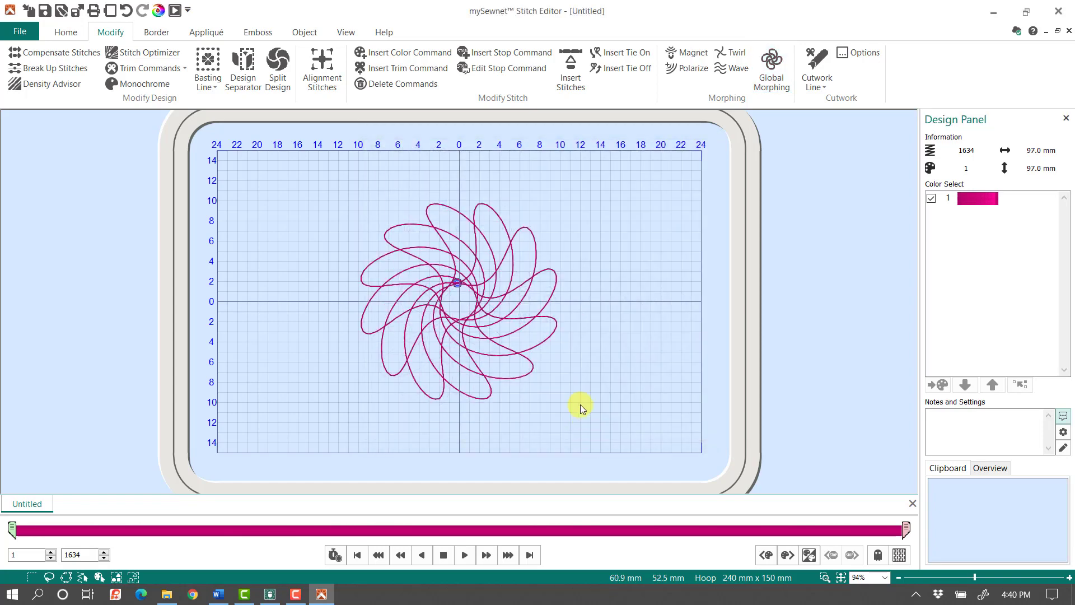
pyautogui.click(1054, 14)
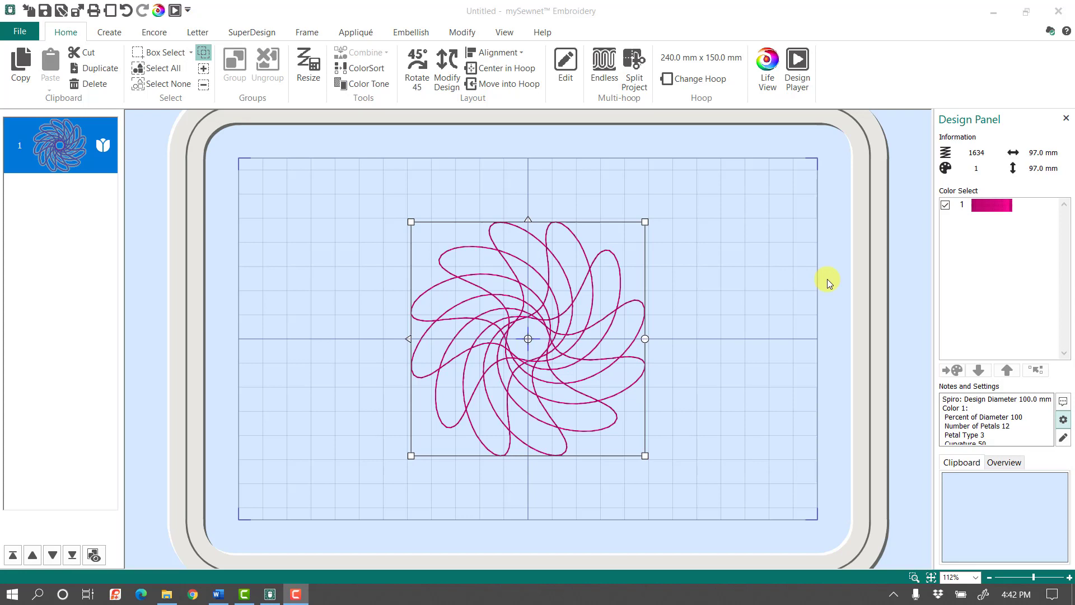
pyautogui.click(297, 594)
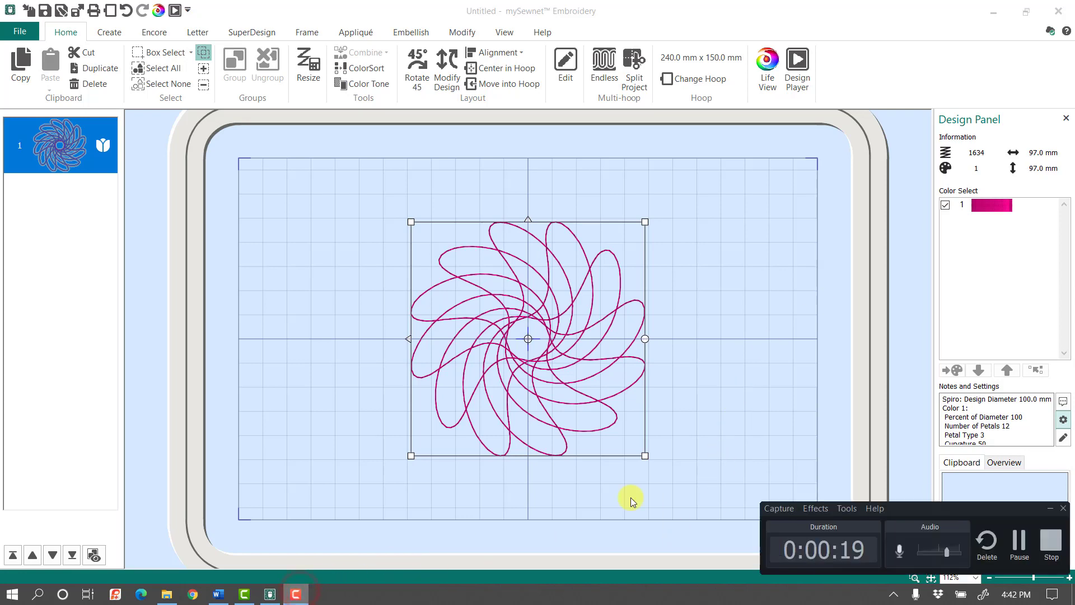